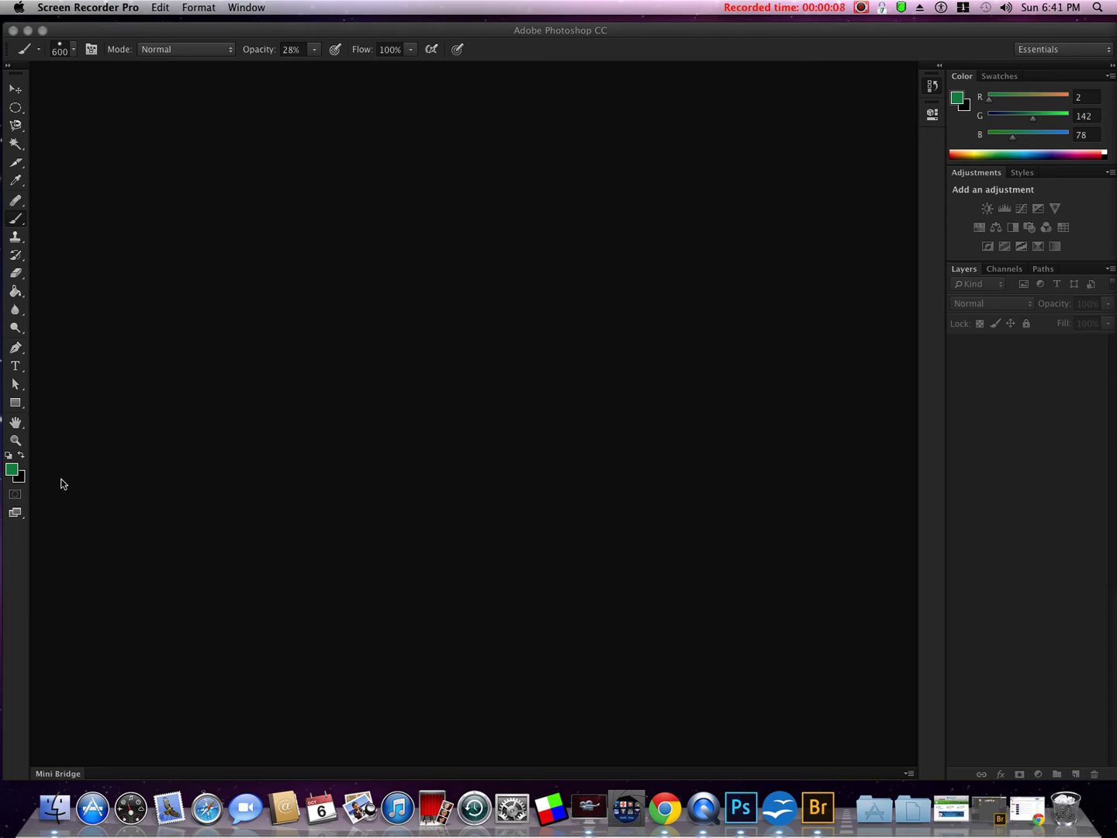
Step: Set the foreground colour to white (#ffffff) and leave the background colour black
left_click(13, 469)
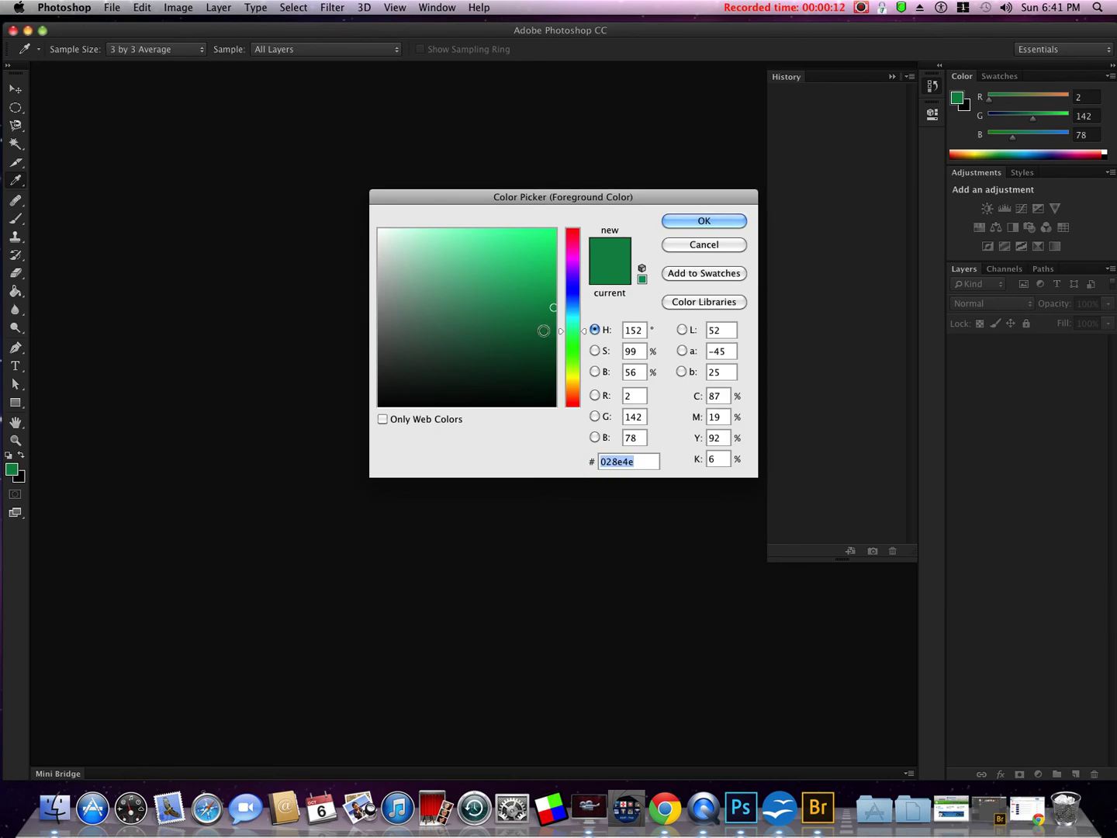
left_click_drag(552, 311, 347, 219)
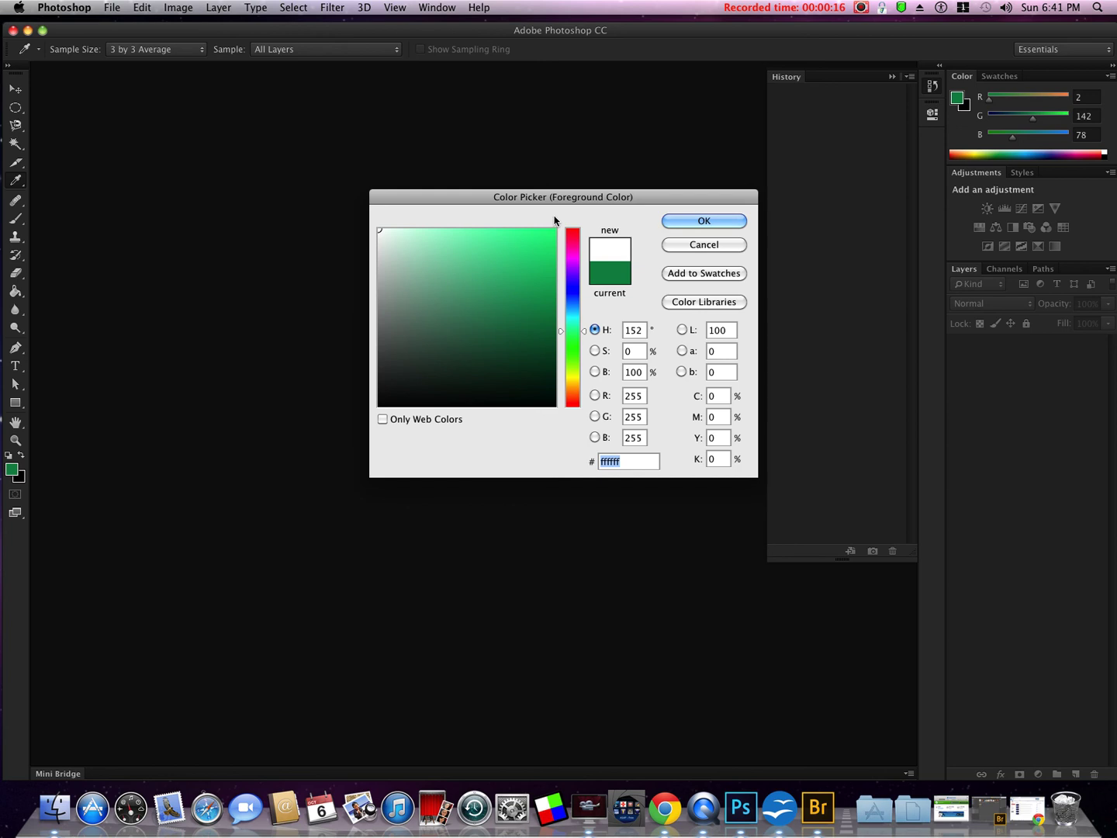
left_click(708, 217)
key("b")
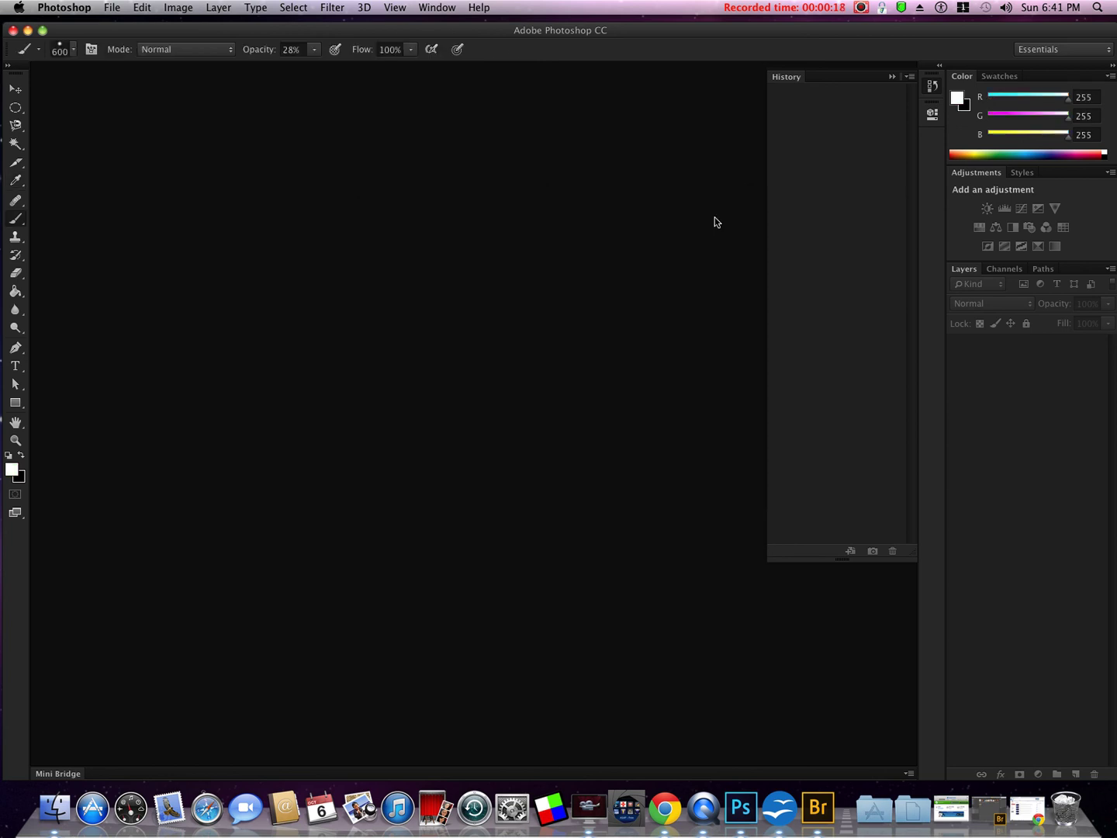
left_click(20, 478)
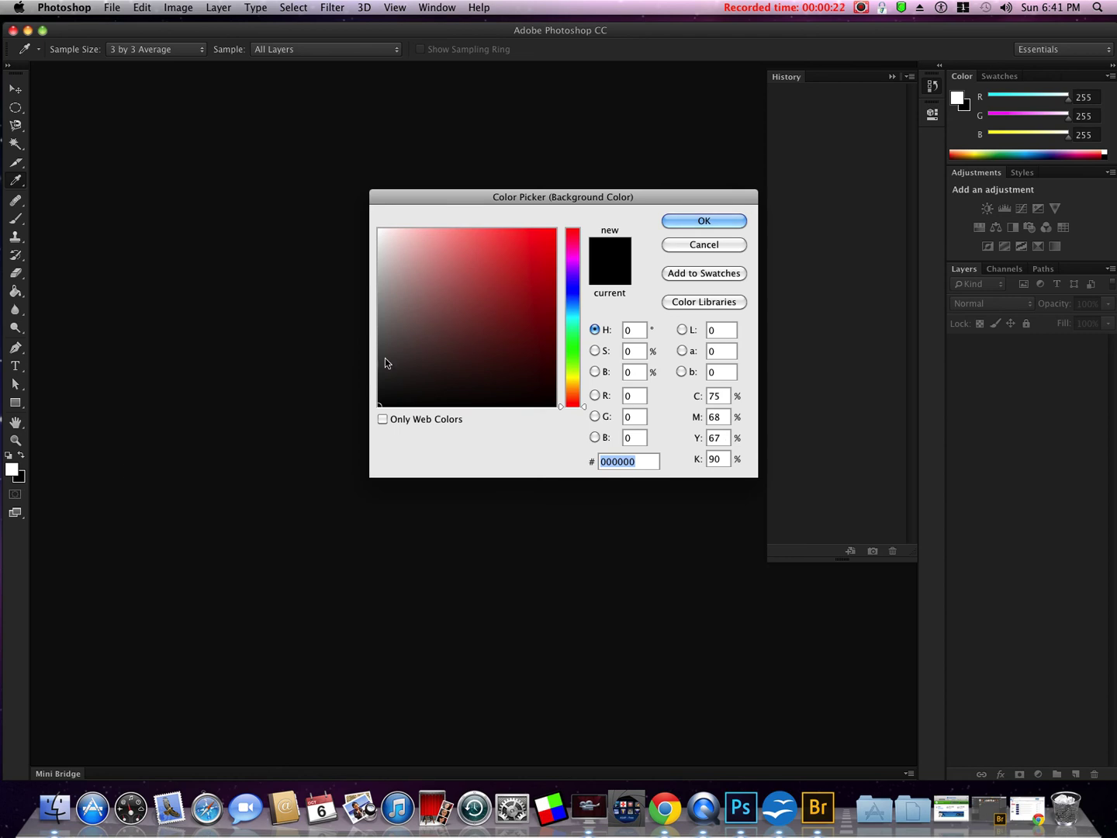
left_click(727, 224)
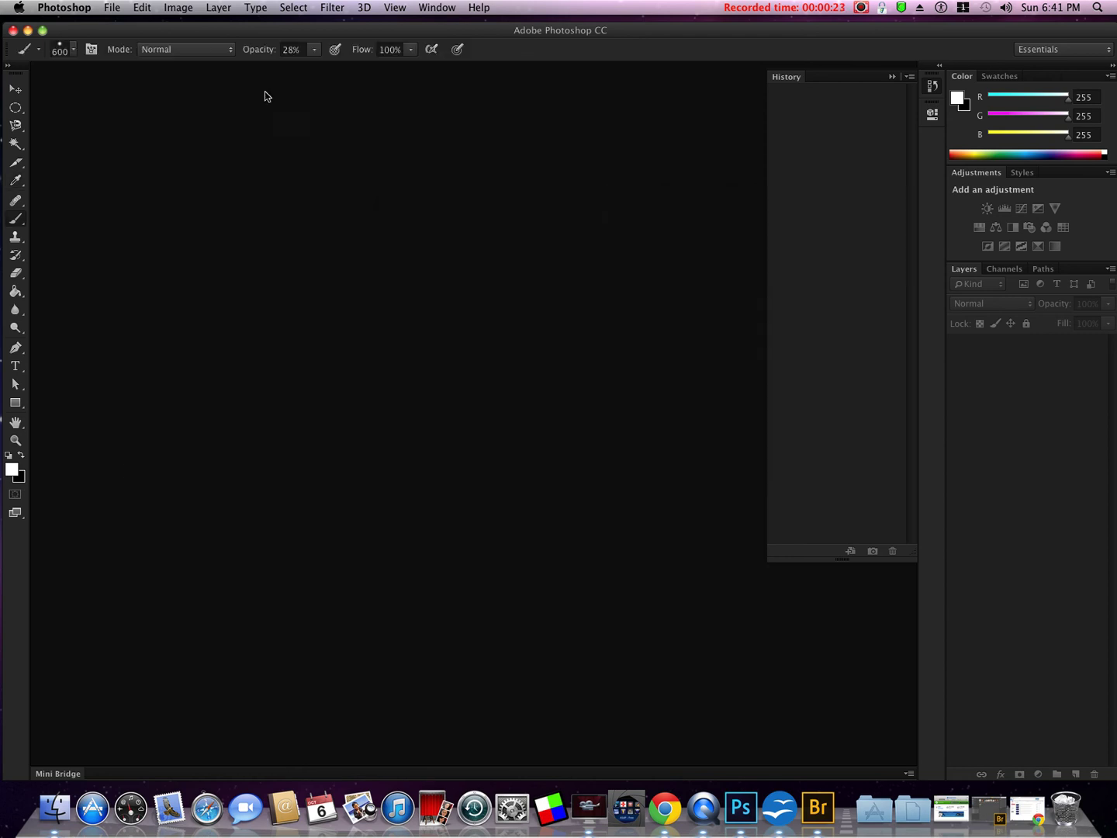
Step: Create Untitled-1, a 429 × 204 px document at 72 ppi with Background Color (black) contents
left_click(116, 10)
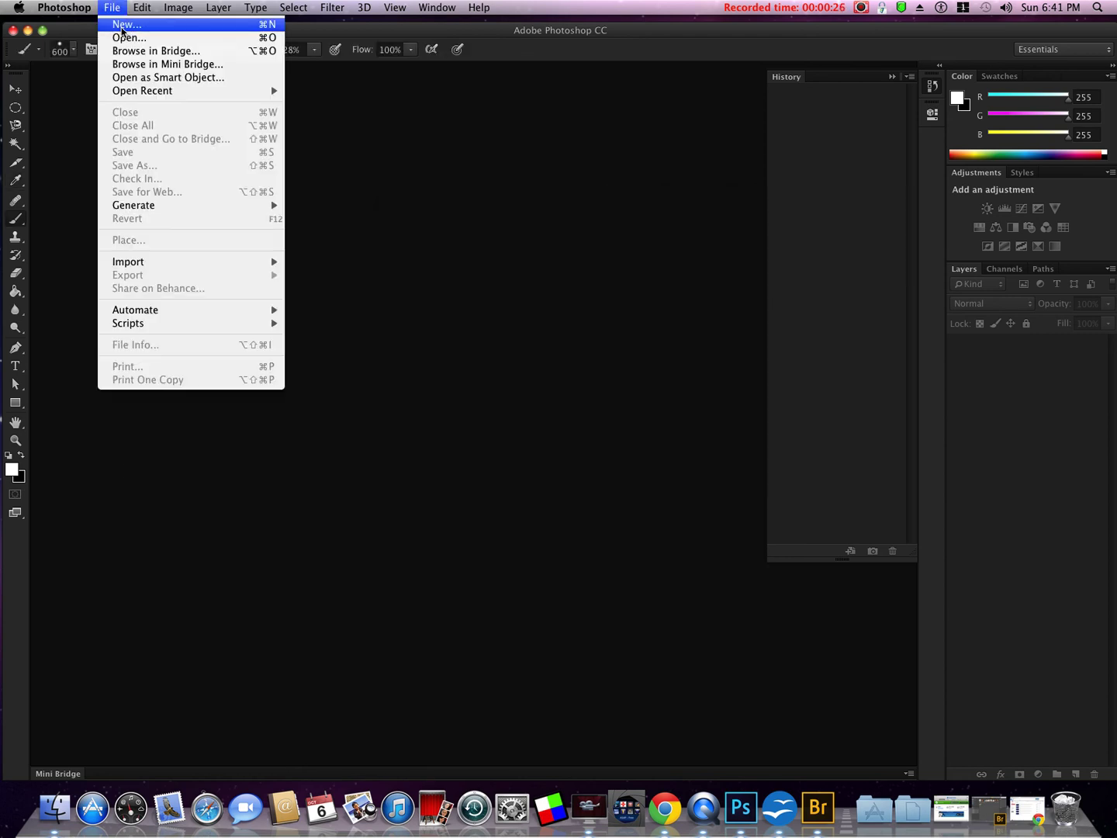
left_click(123, 29)
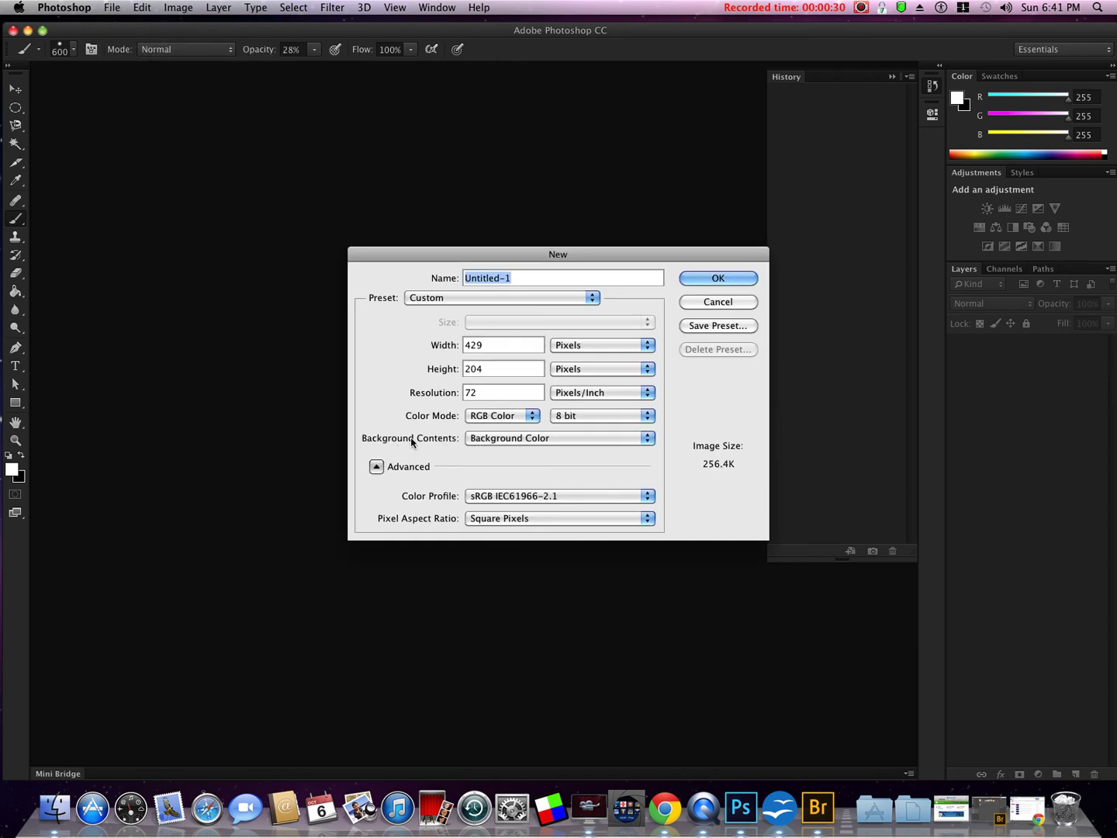
left_click(637, 439)
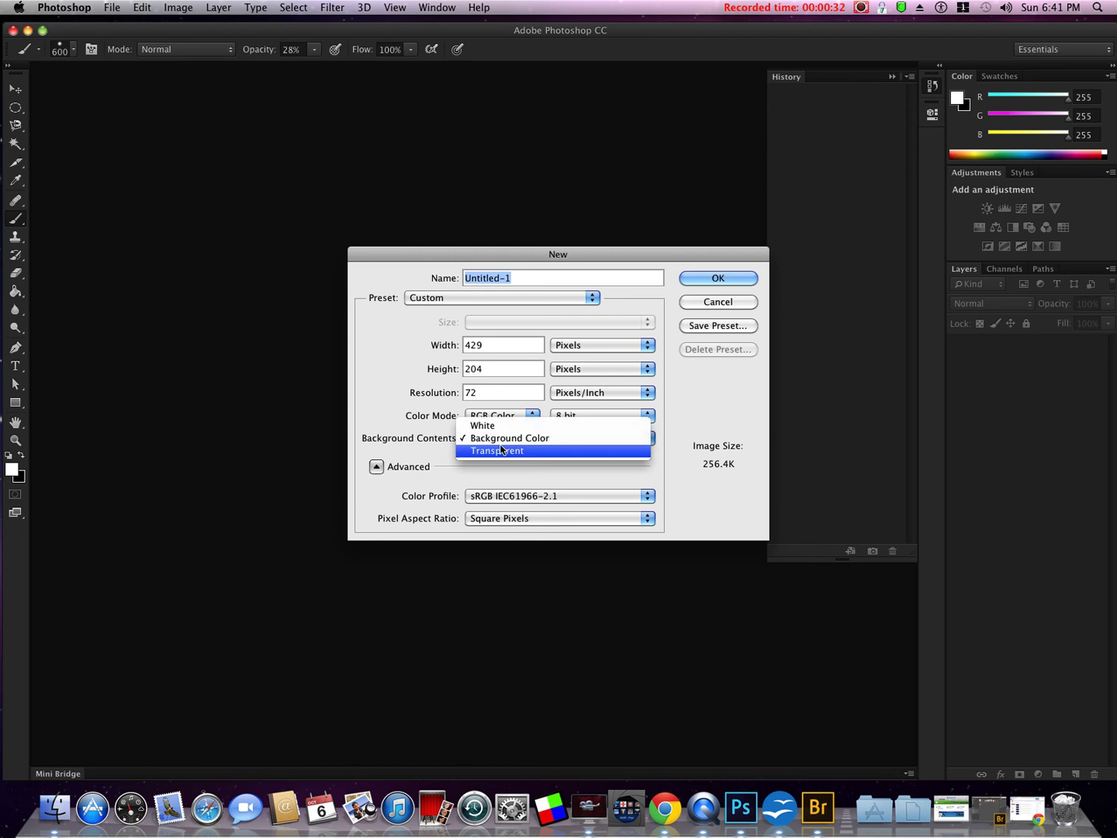
left_click(736, 286)
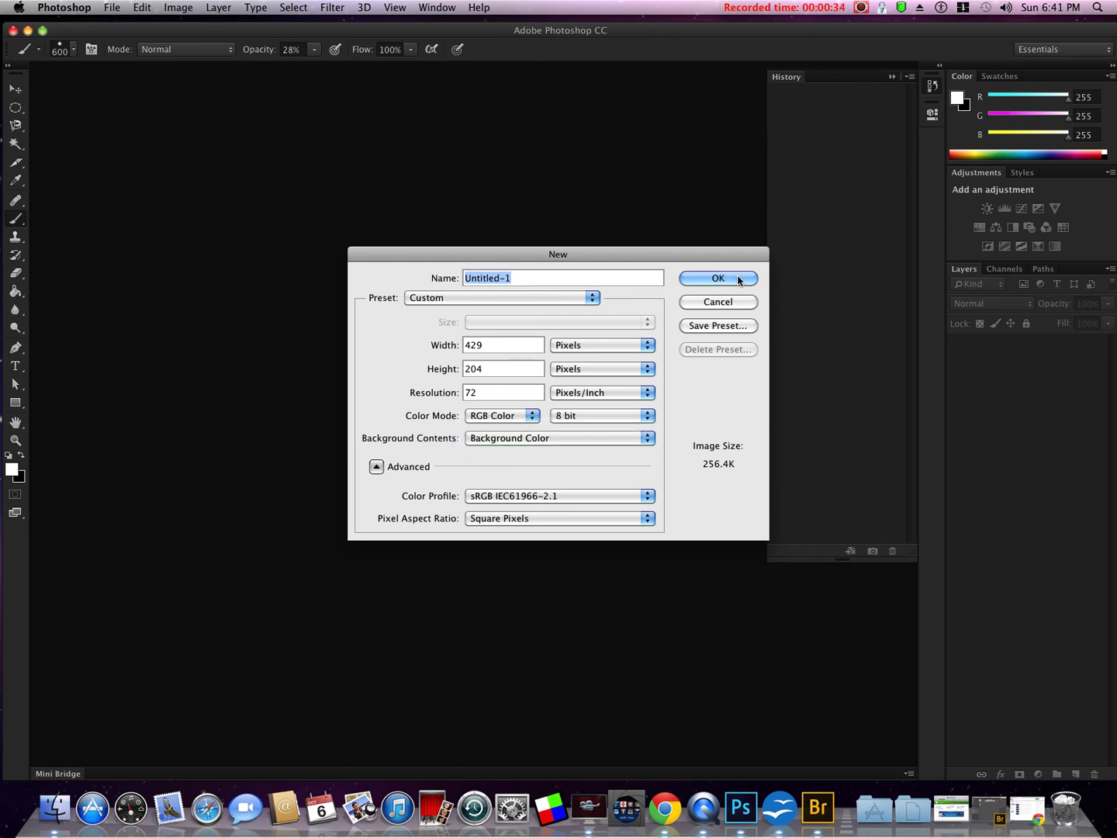
left_click(736, 281)
scroll(531, 435, "up", 5)
Step: Shrink the brush size from 600 to 45 px with the [ key
scroll(528, 418, "down", 4)
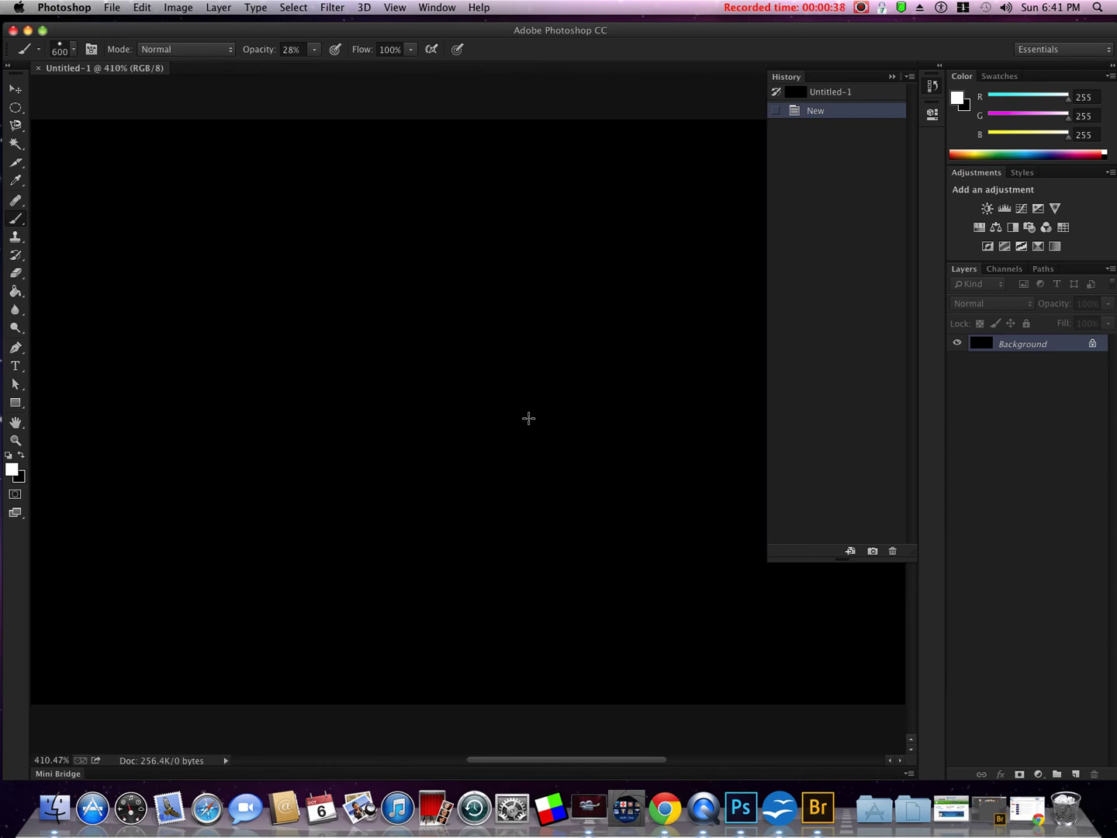
scroll(527, 420, "down", 2)
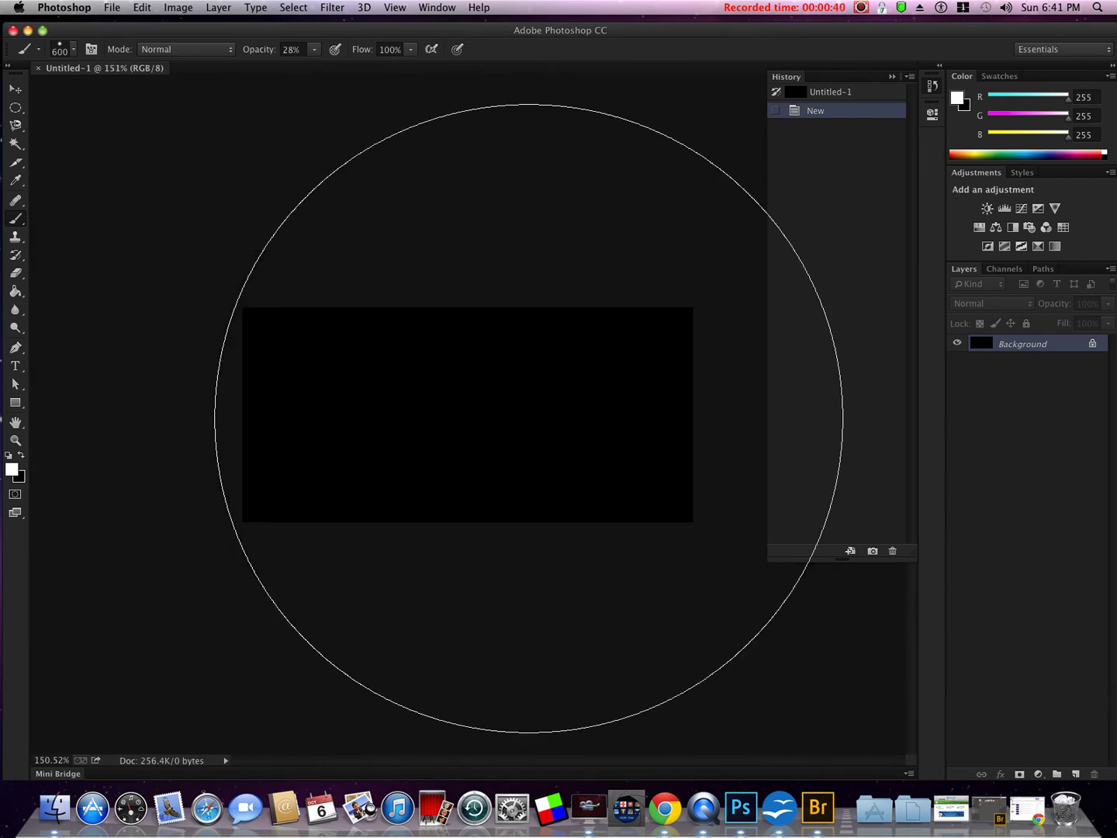
scroll(527, 419, "up", 3)
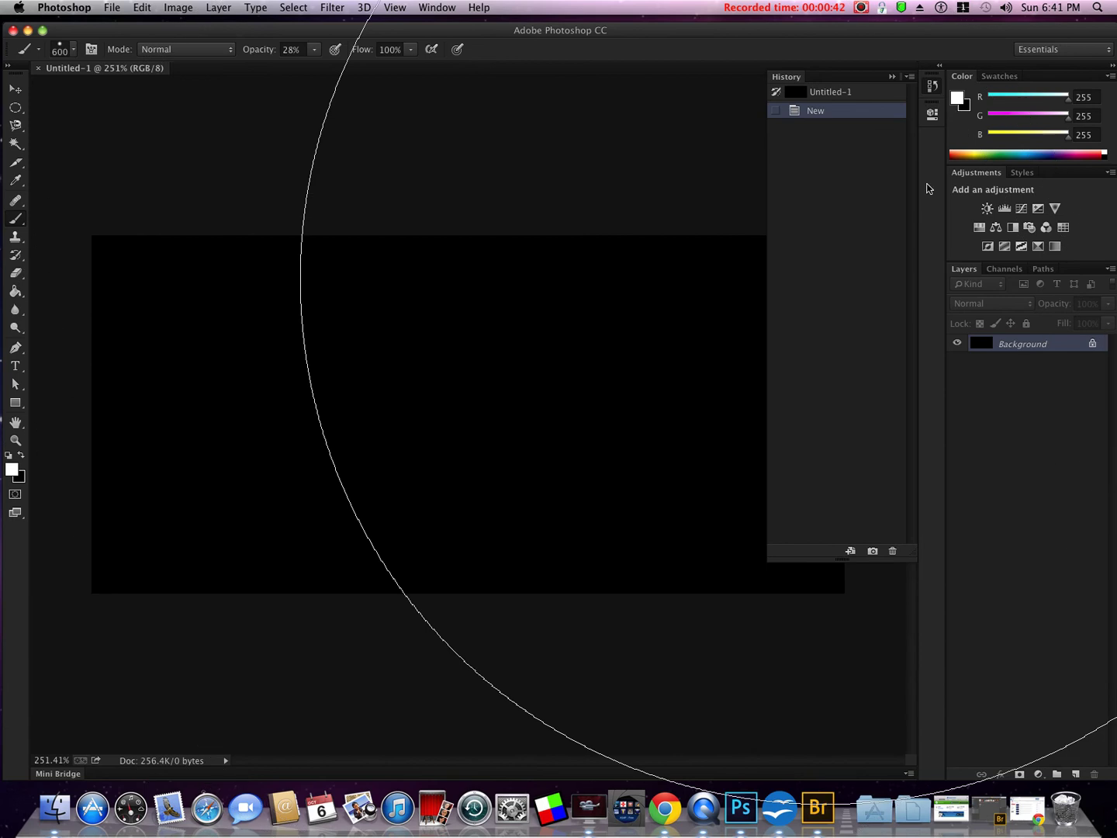
key("bracketleft")
key("bracketleft")
key("bracketleft")
key("bracketleft")
key("bracketleft")
key("bracketleft")
key("bracketleft")
key("bracketleft")
key("bracketleft")
key("bracketleft")
key("bracketleft")
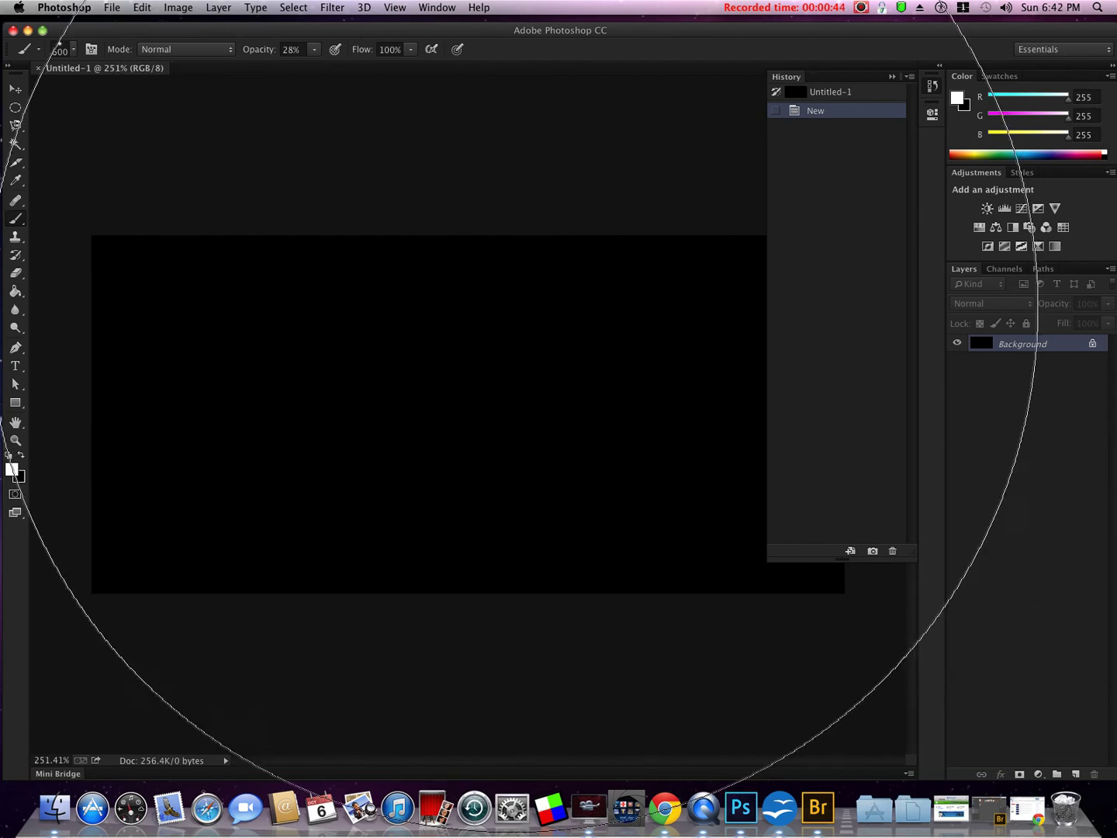
key("bracketleft")
key("bracketleft")
key("bracketleft")
key("bracketleft")
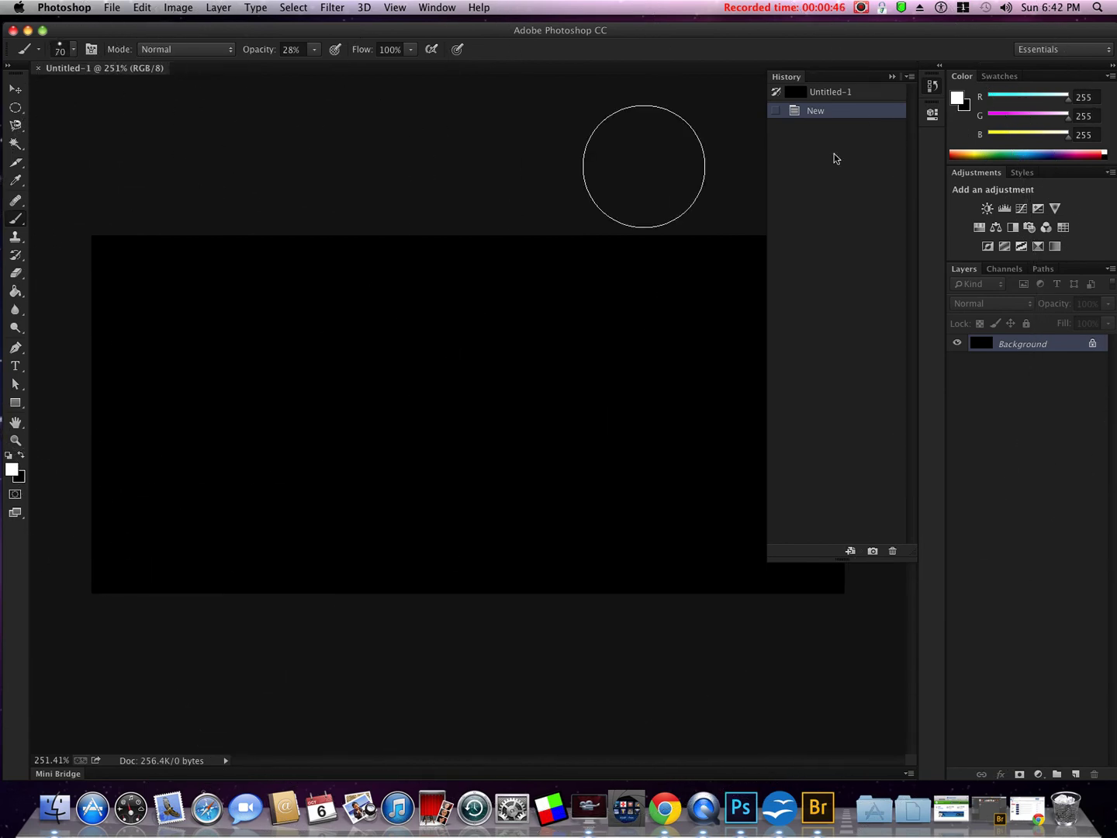
Step: Select the Move tool and drag the History panel's bottom edge to make it taller
left_click(16, 90)
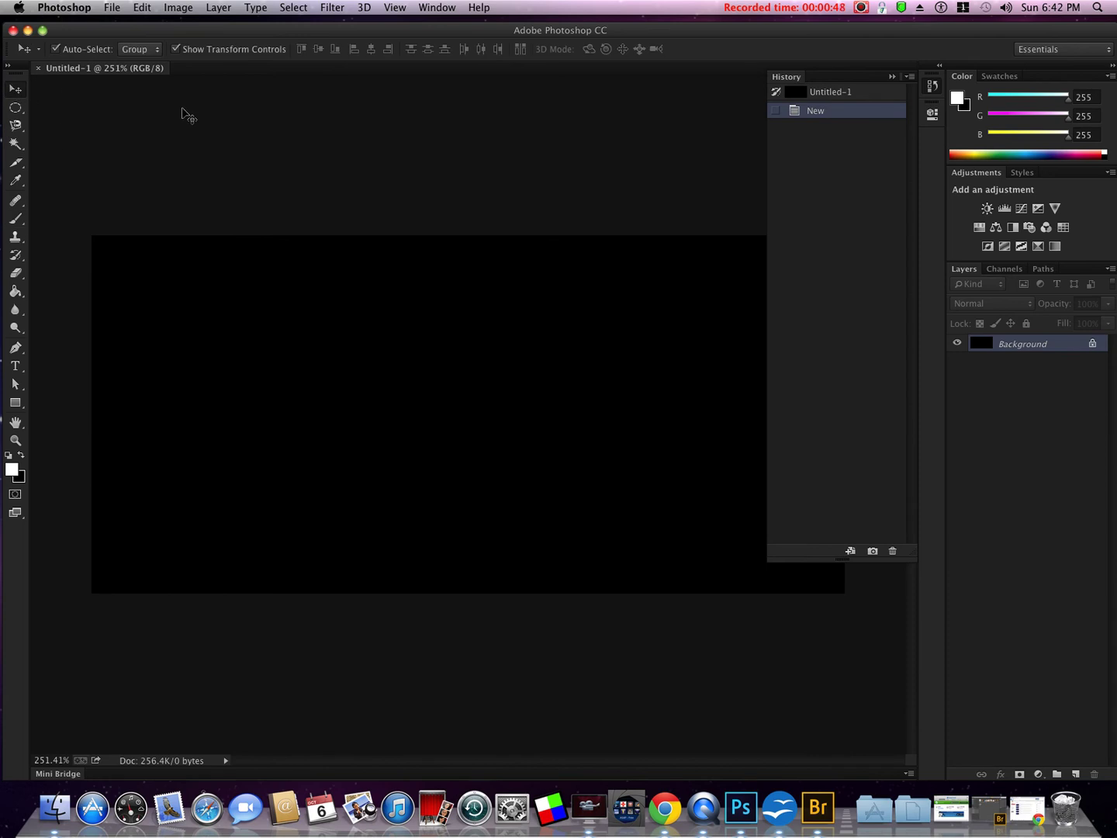
left_click(932, 86)
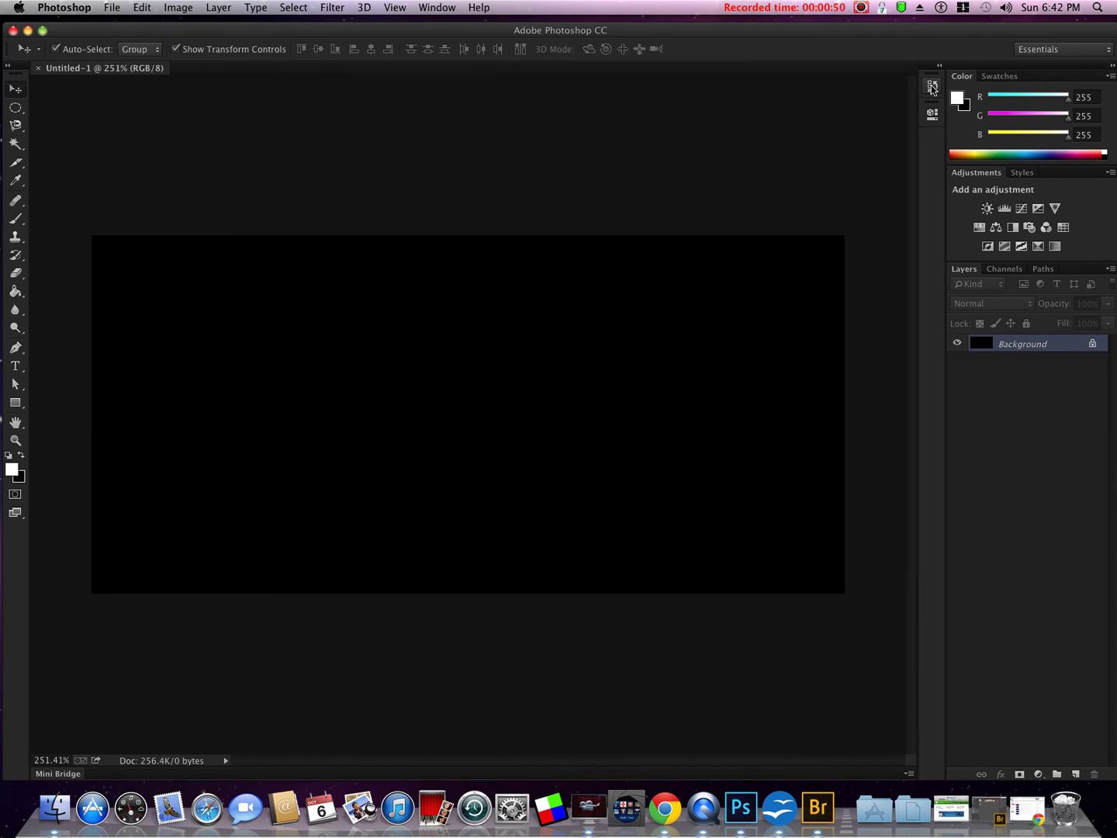
left_click(931, 86)
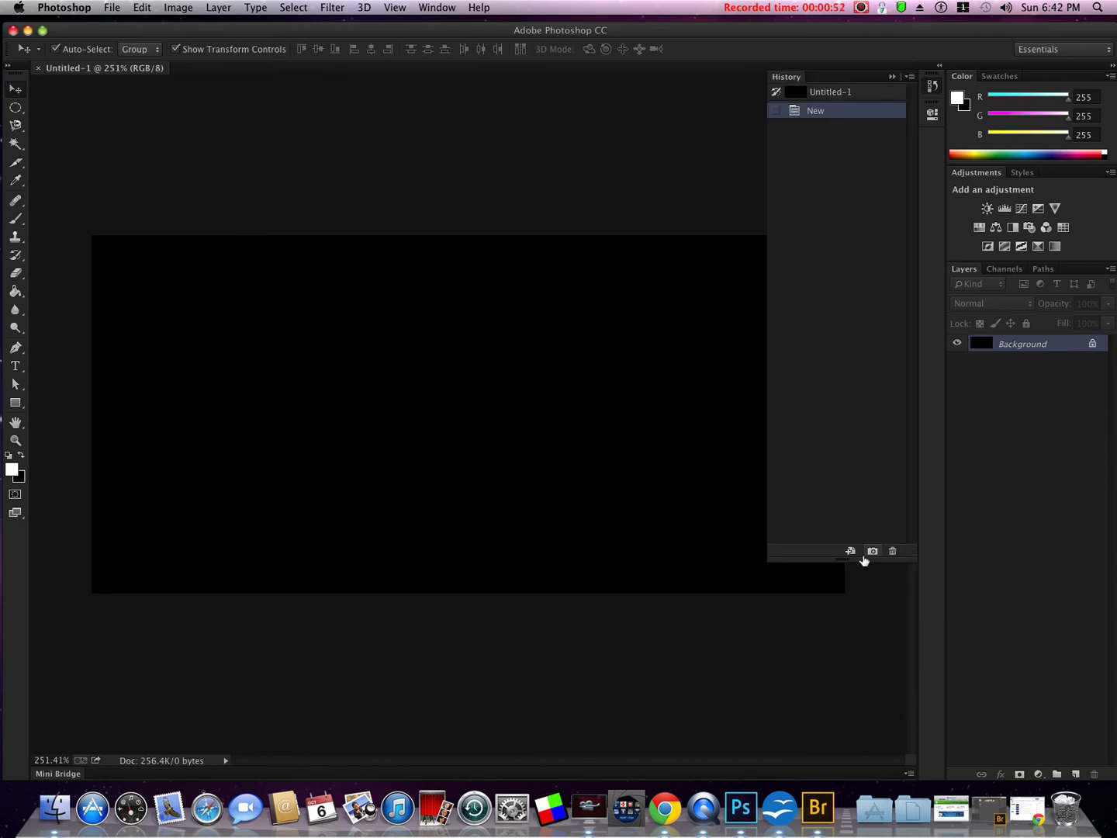
left_click_drag(863, 557, 871, 716)
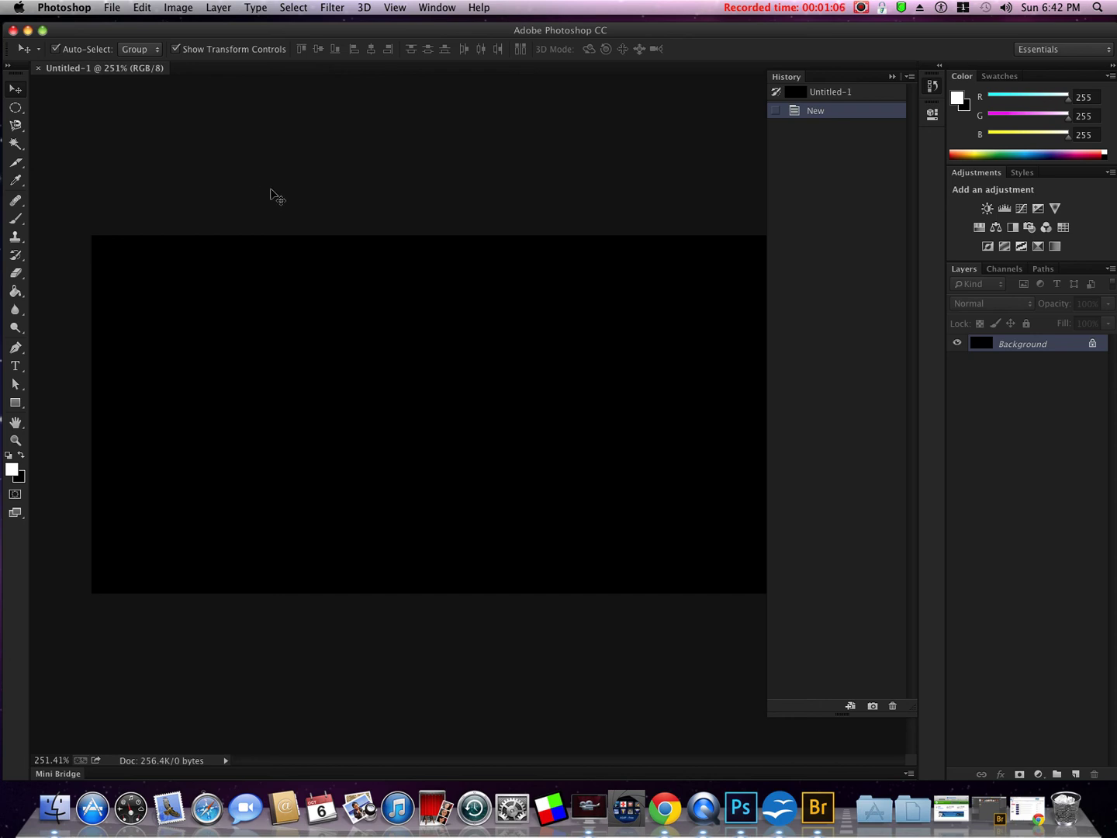
Step: Choose the regular Brush Tool and show its preset picker: 45 px, 100% hardness
key("b")
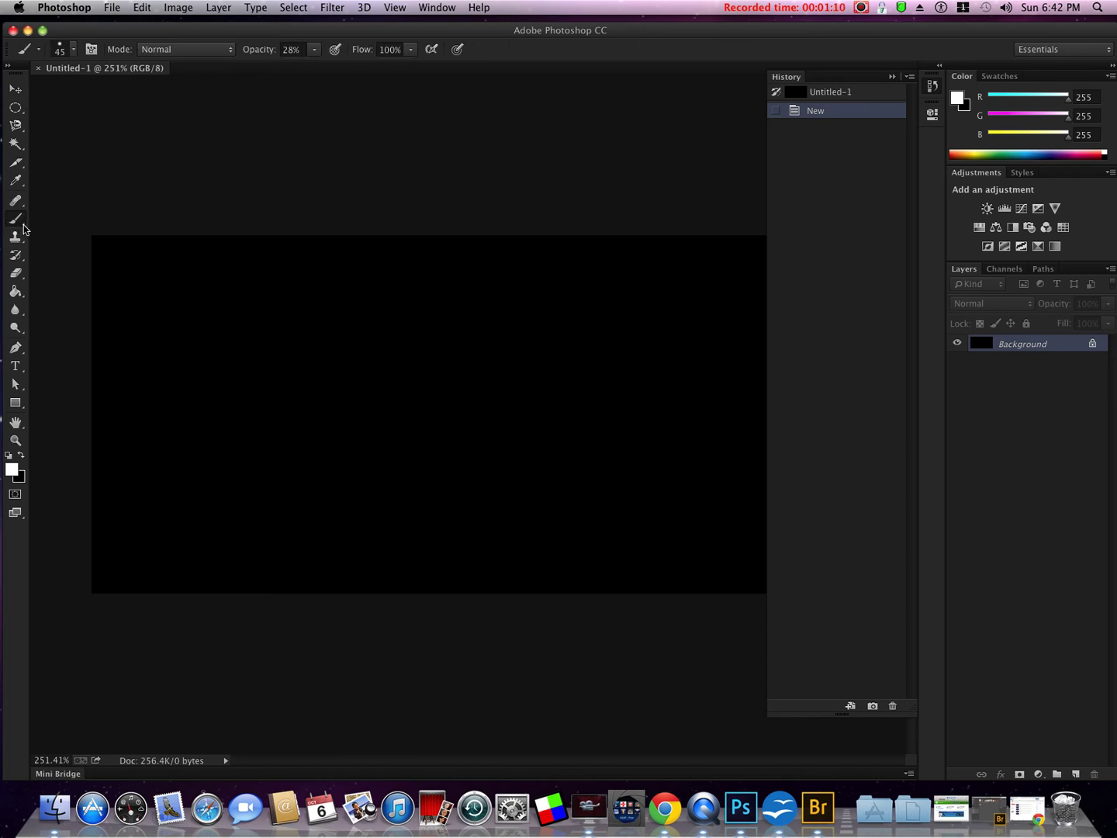
right_click(24, 226)
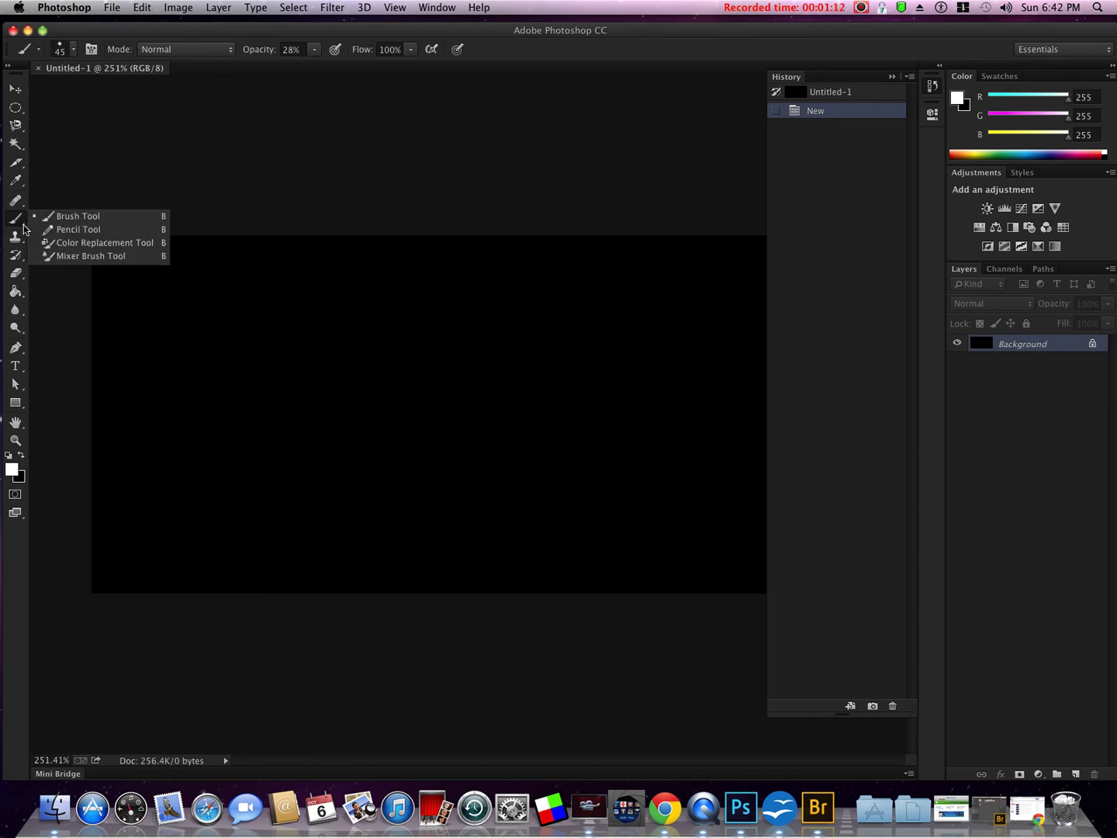
key("shift+b")
key("shift+b")
key("shift+b")
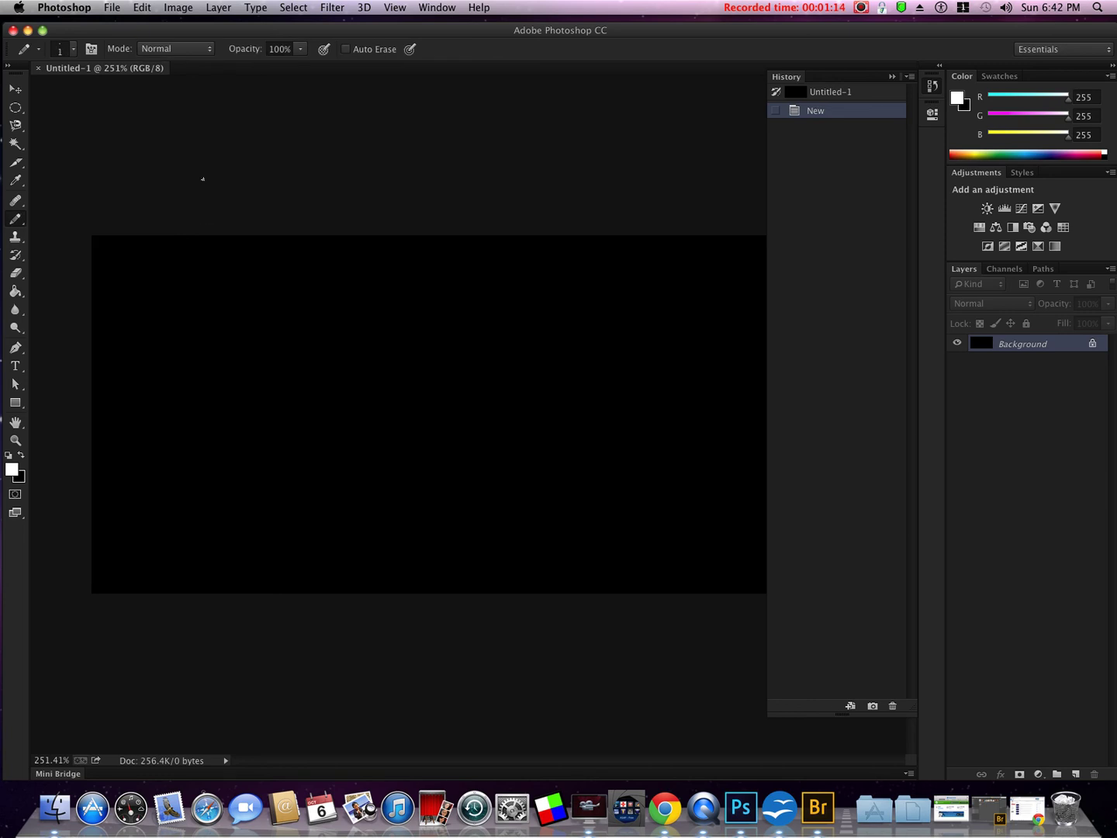
key("shift+b")
key("shift+b")
key("shift+b")
key("shift+b")
key("shift+b")
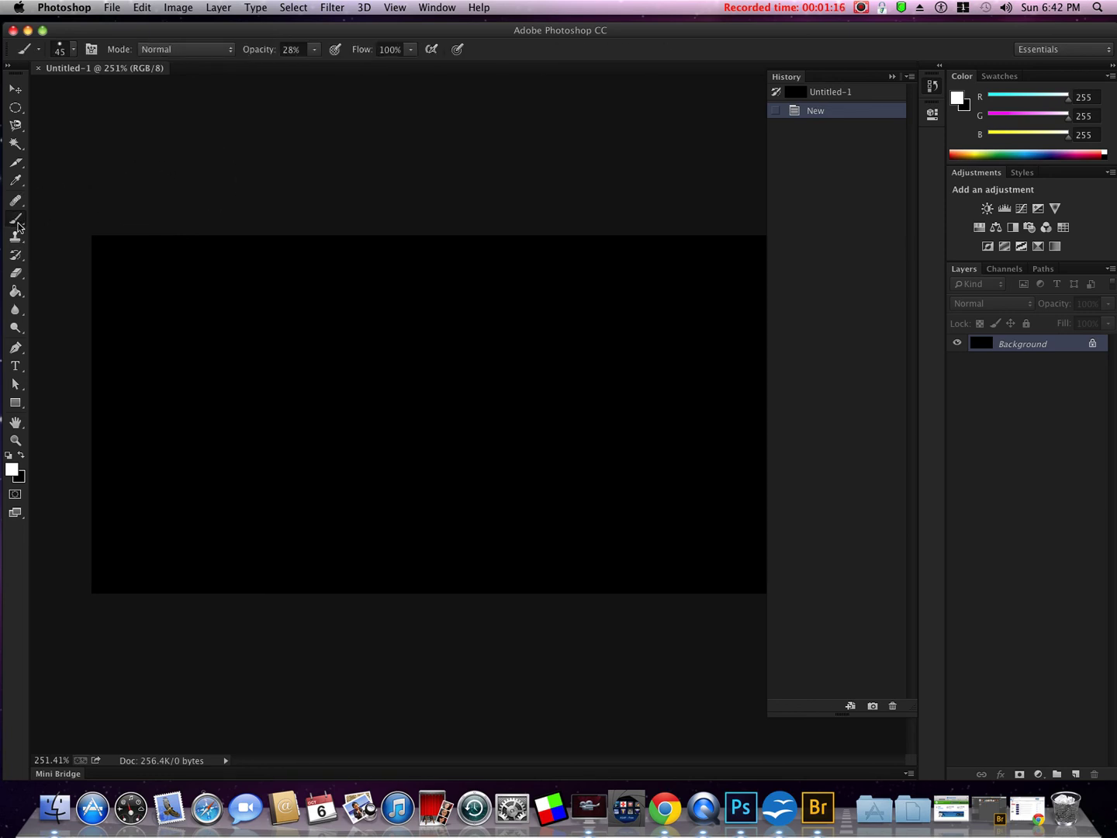
right_click(25, 228)
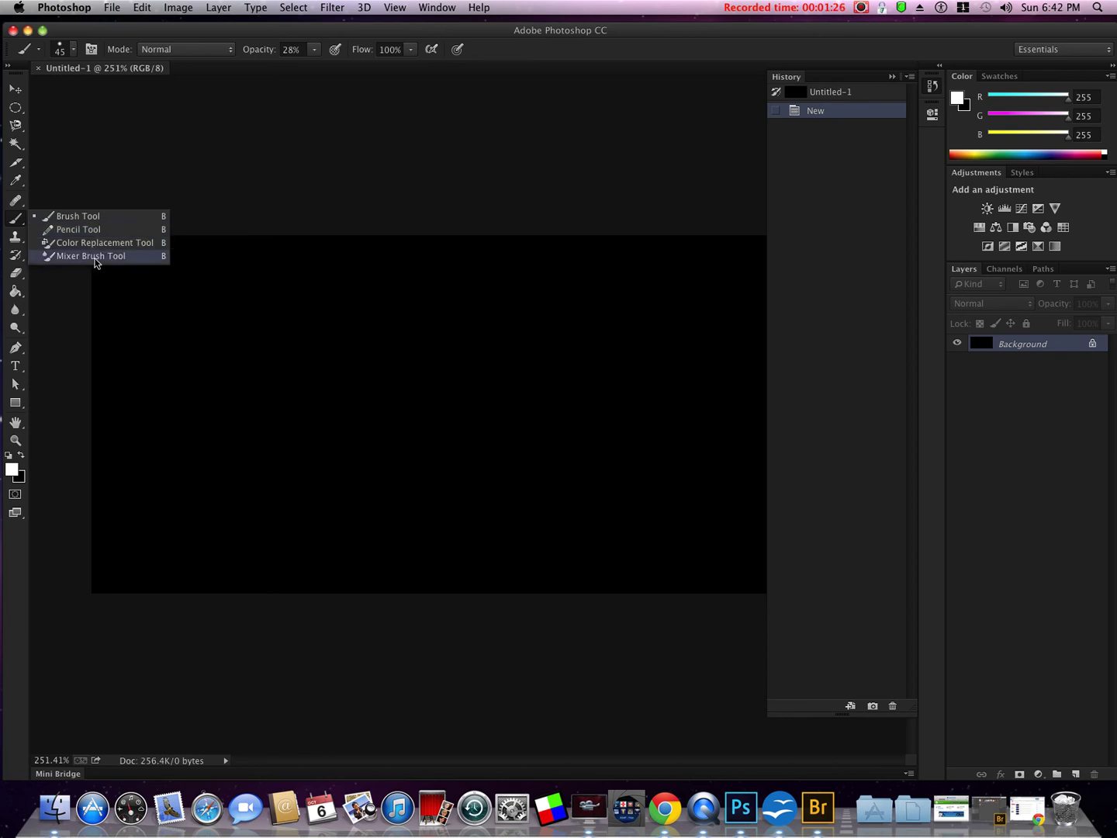
left_click(89, 221)
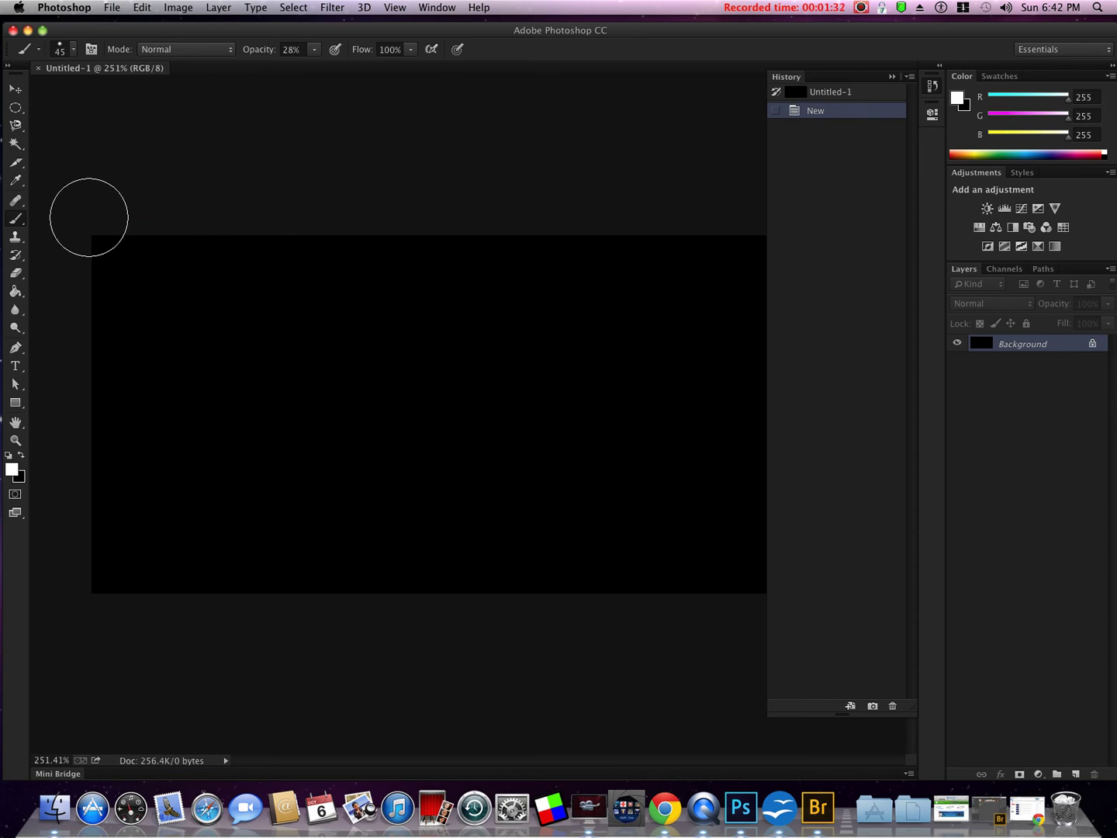
left_click(73, 51)
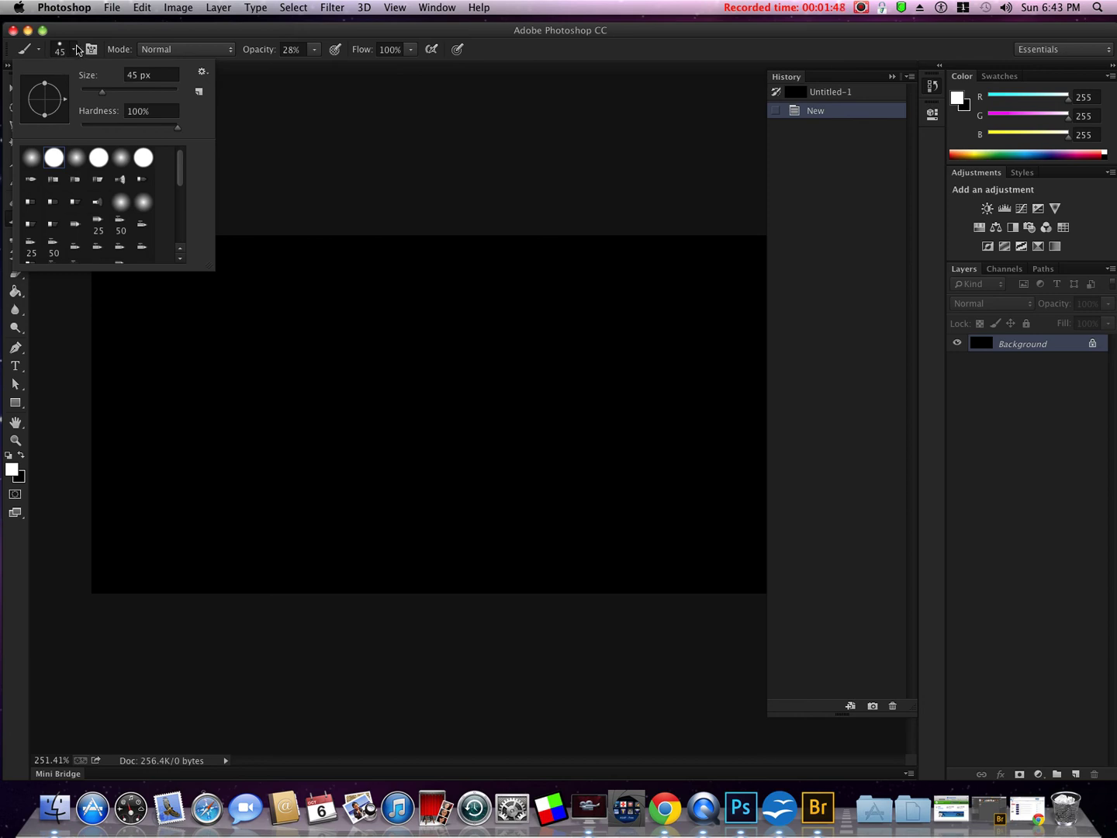
Step: Enlarge the brush to 5000 px and wash the whole canvas grey with one dab
left_click(75, 52)
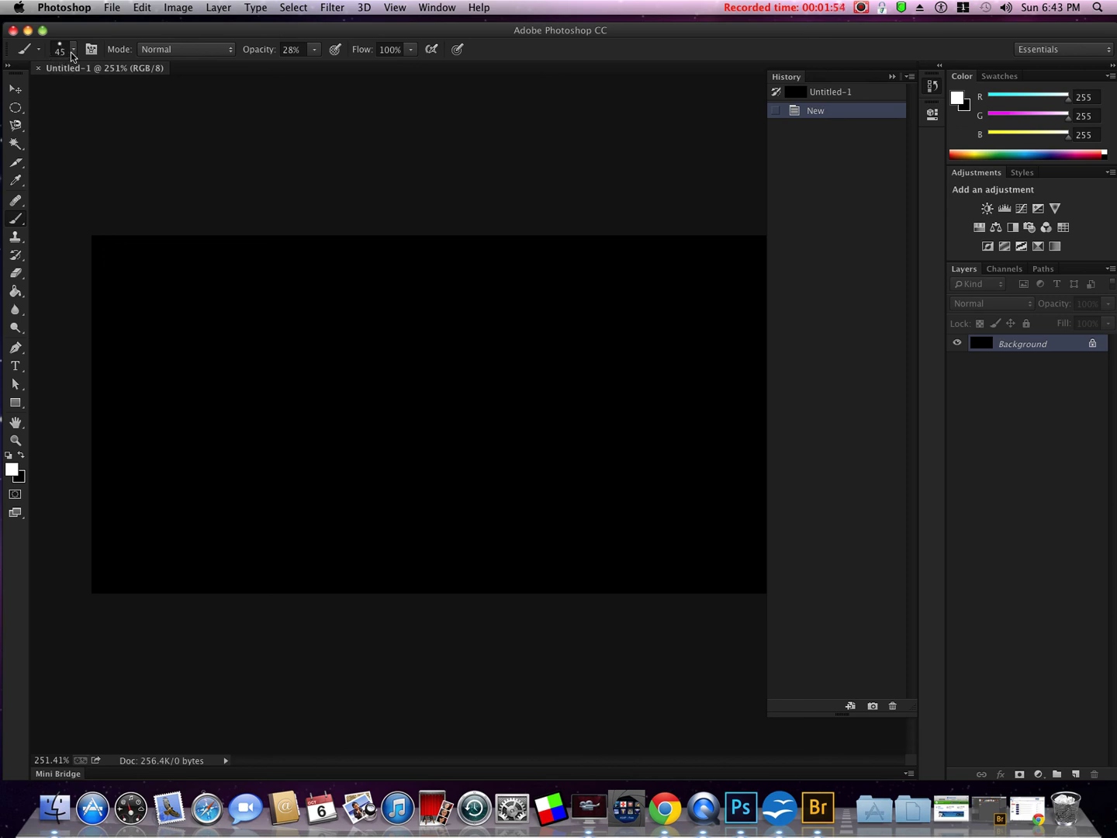
left_click(74, 52)
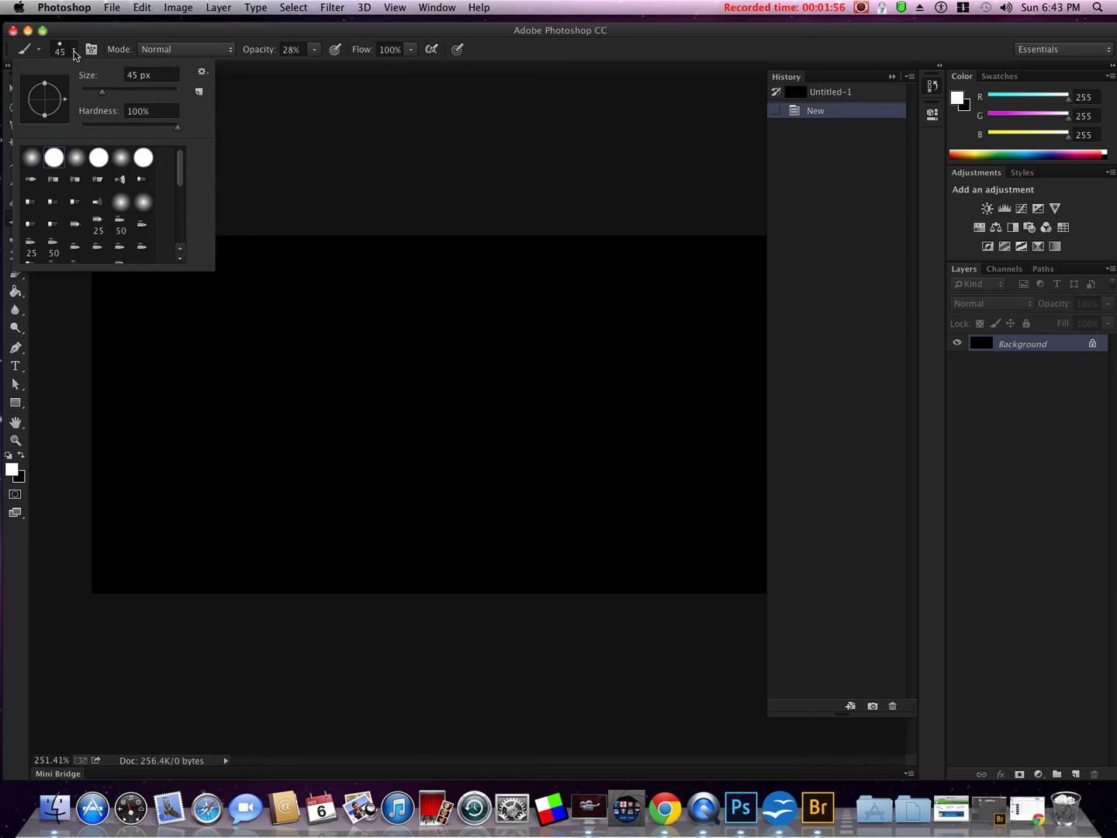
left_click(102, 93)
mouse_move(103, 94)
left_mouse_down()
mouse_move(94, 93)
mouse_move(186, 92)
left_mouse_up()
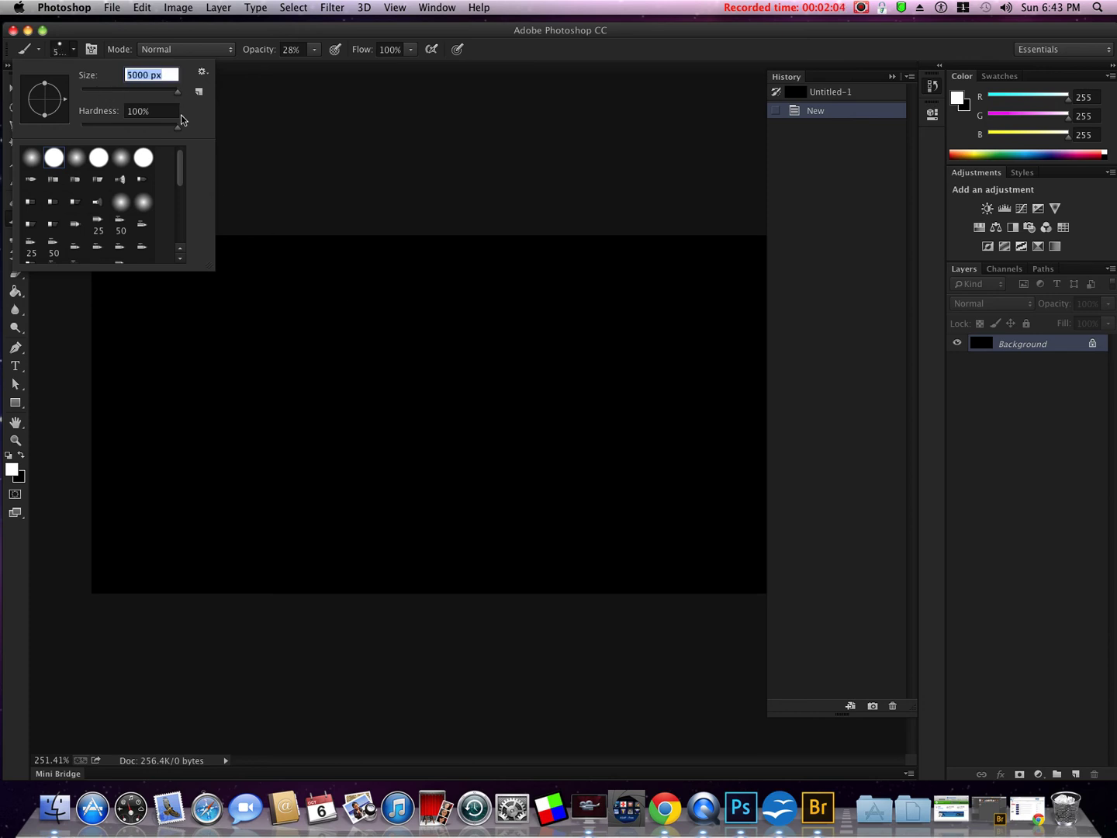
left_click(276, 171)
left_click(310, 404)
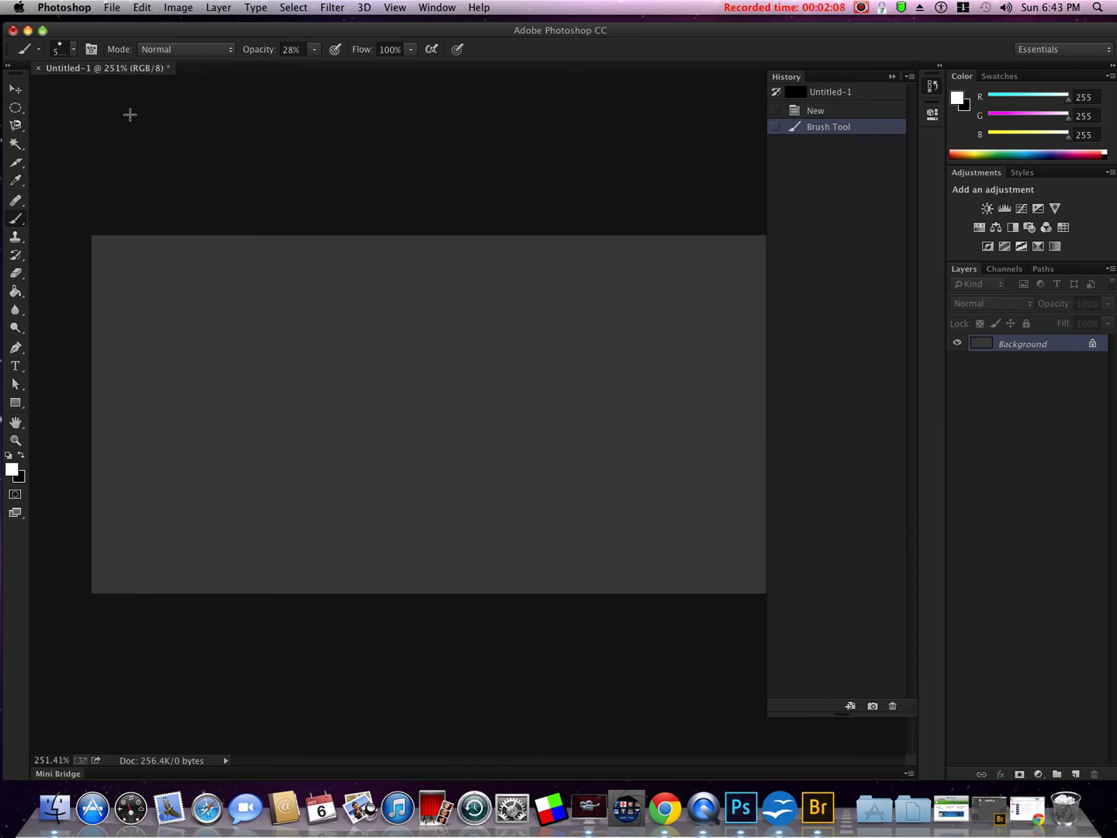
Step: Set the brush size to 15 px and revert the canvas to the blank New state
left_click(74, 49)
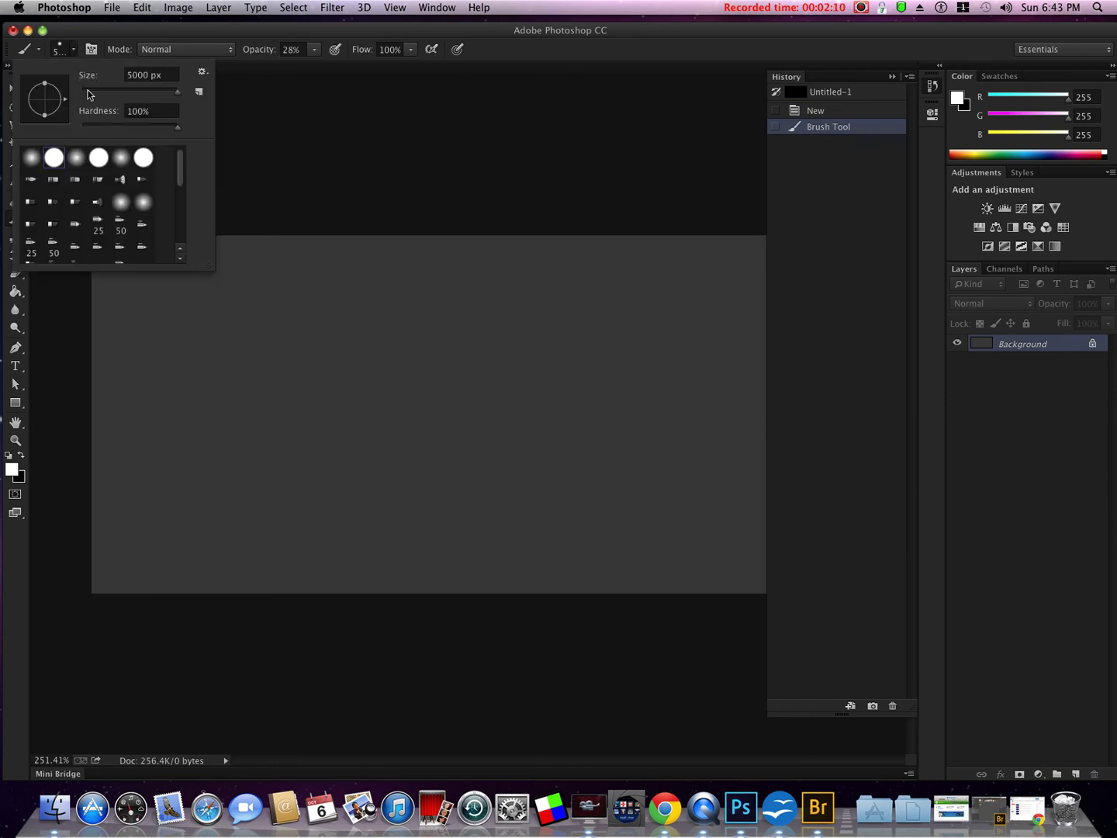
left_click(86, 92)
left_click(472, 163)
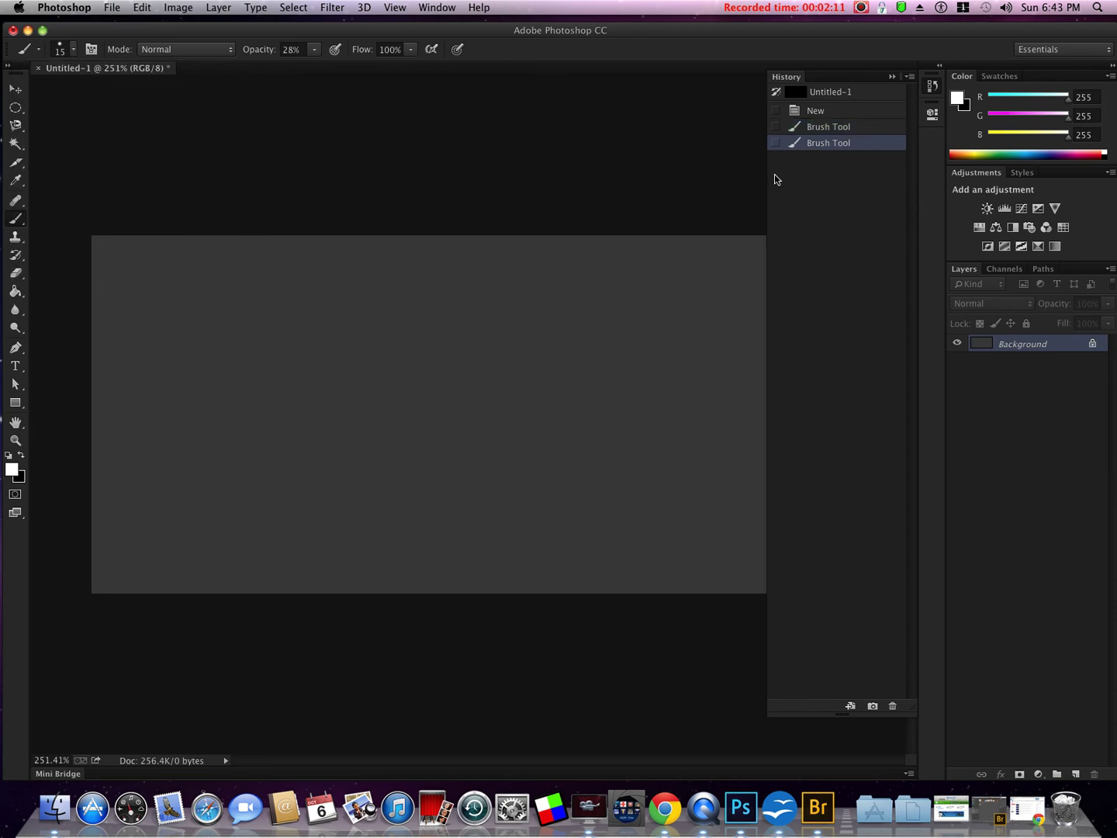
left_click(825, 127)
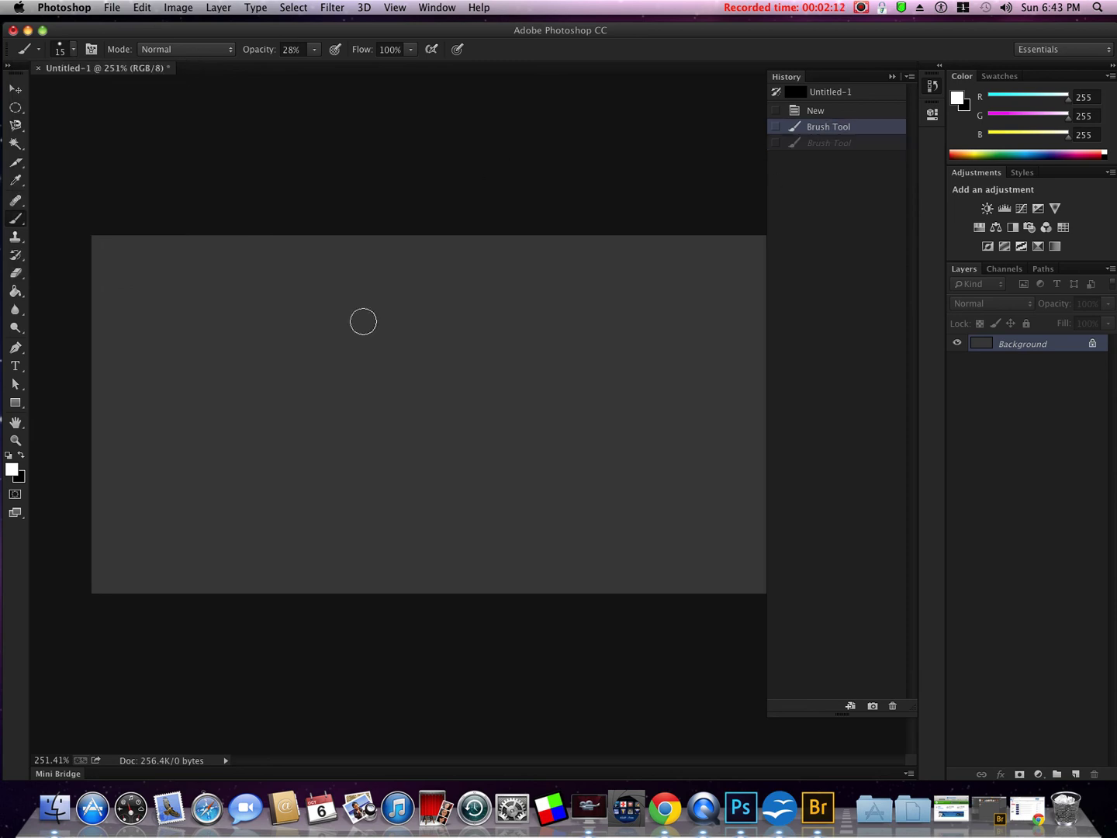
left_click(825, 111)
Step: Paint a grey test stroke, undo it back to blank, and make the brush smaller
left_click_drag(196, 320, 893, 345)
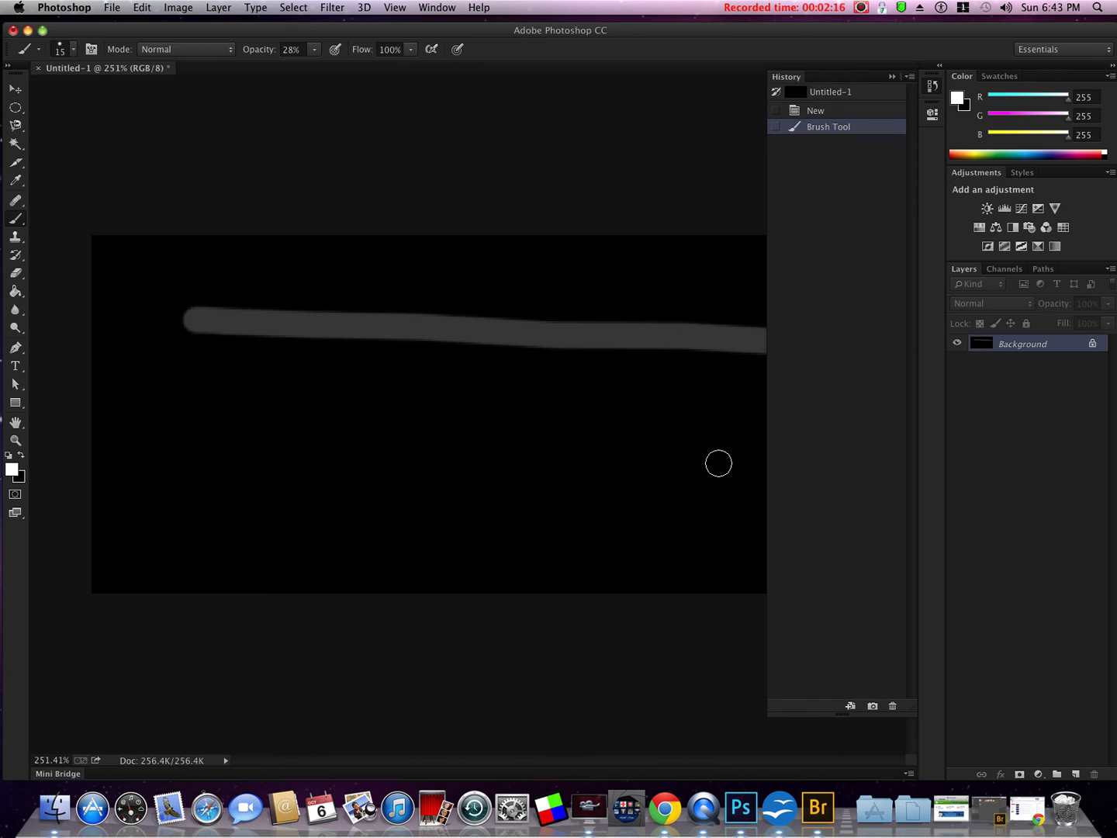
left_click(828, 111)
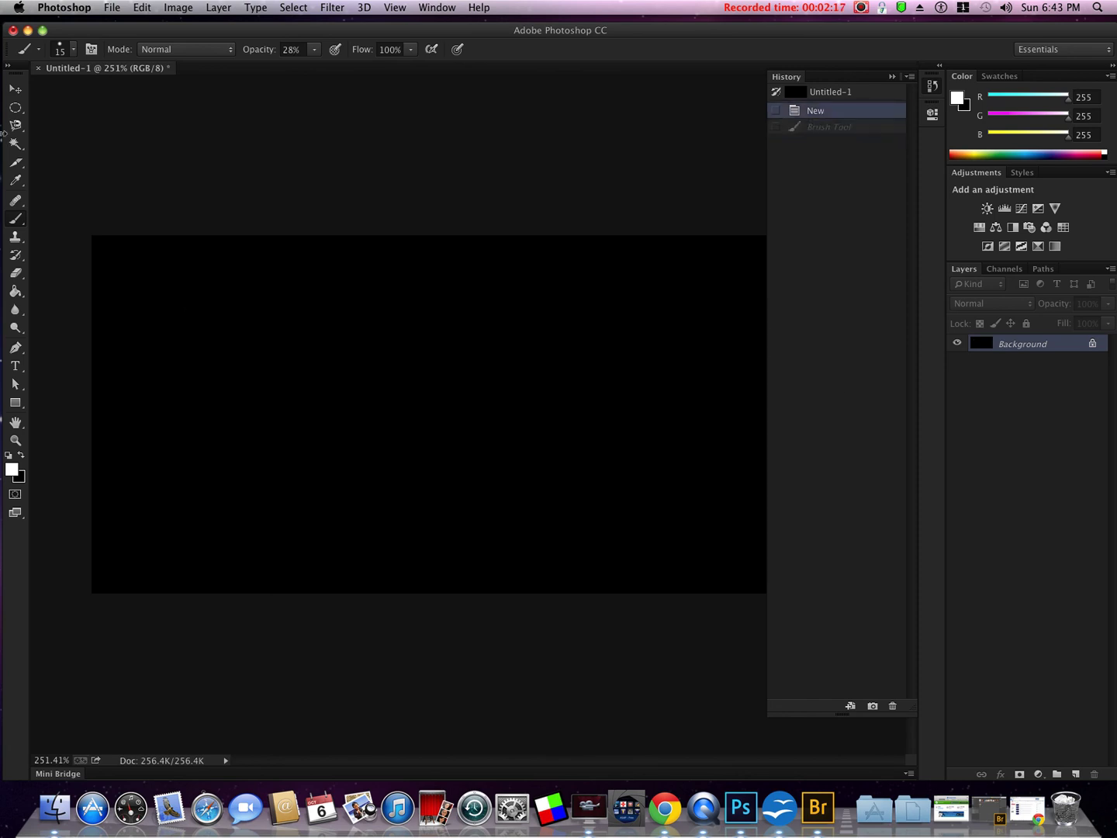
left_click(73, 51)
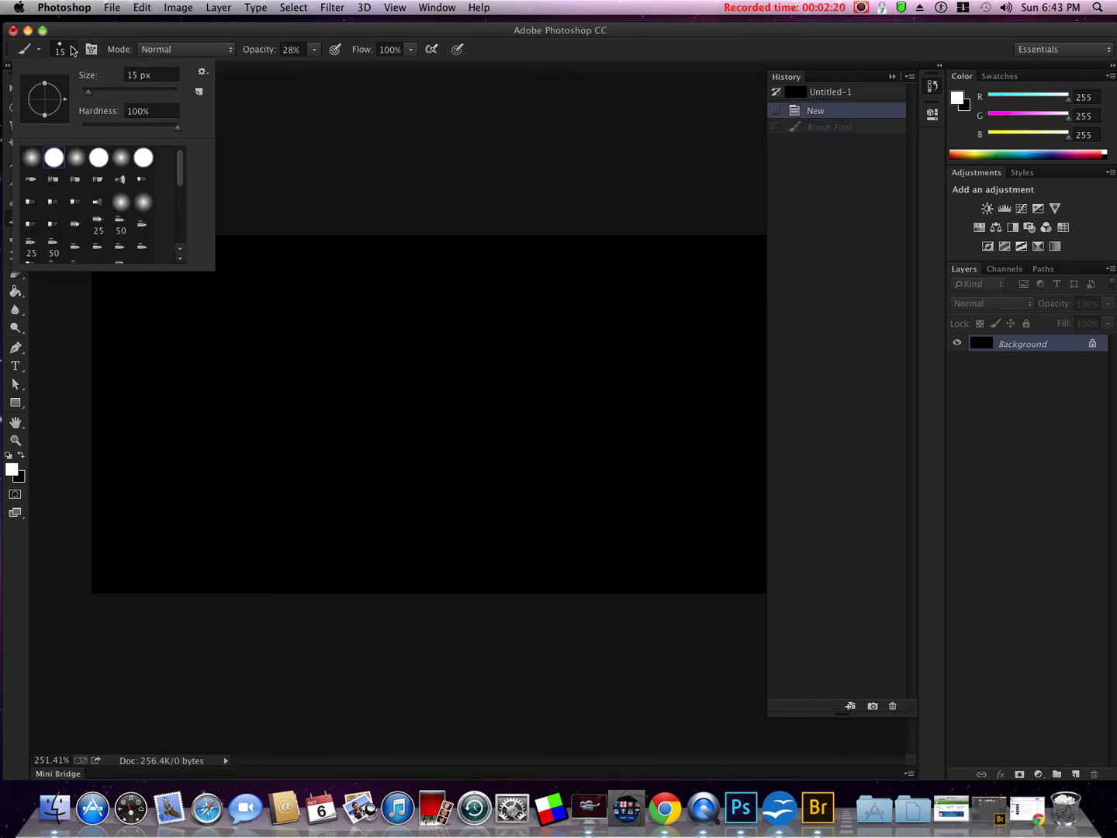
left_click(88, 33)
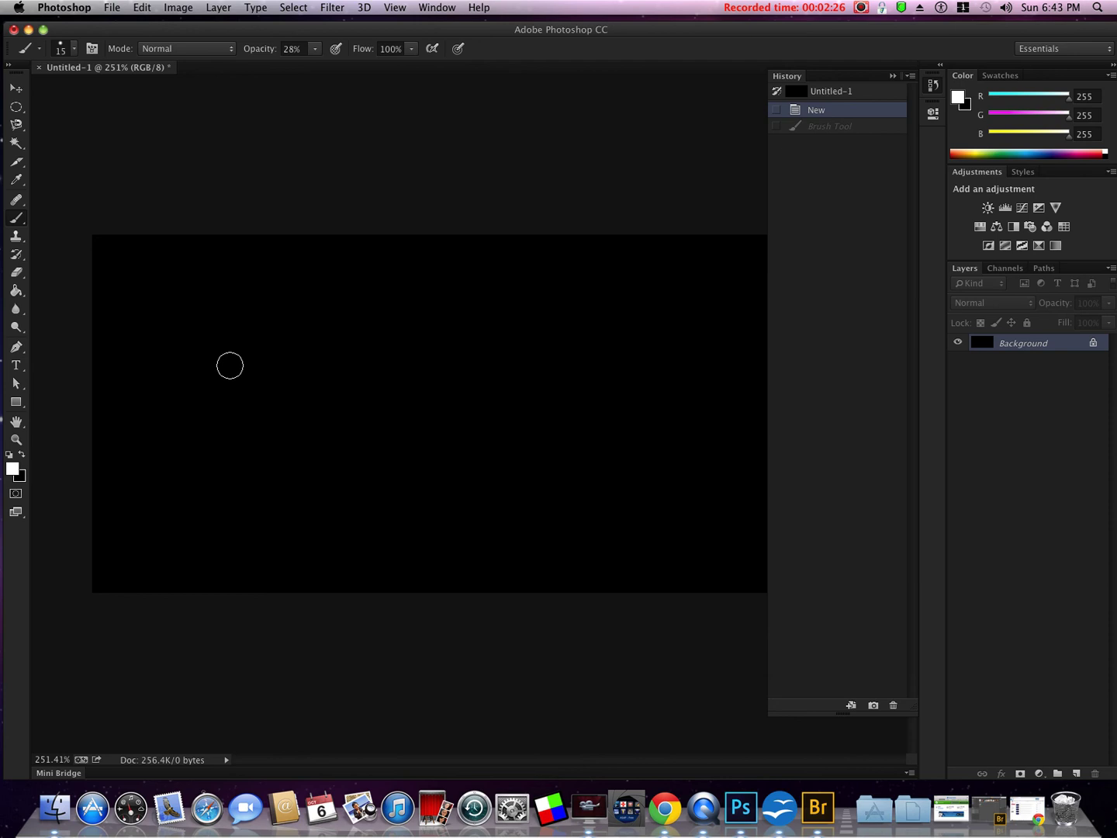
key("bracketleft")
key("bracketleft")
key("bracketleft")
key("bracketleft")
Step: Adjust the brush size with the bracket keys until it settles at 45 px
key("bracketright")
key("bracketright")
key("bracketright")
key("bracketright")
key("bracketright")
key("bracketright")
key("bracketright")
key("bracketright")
key("bracketright")
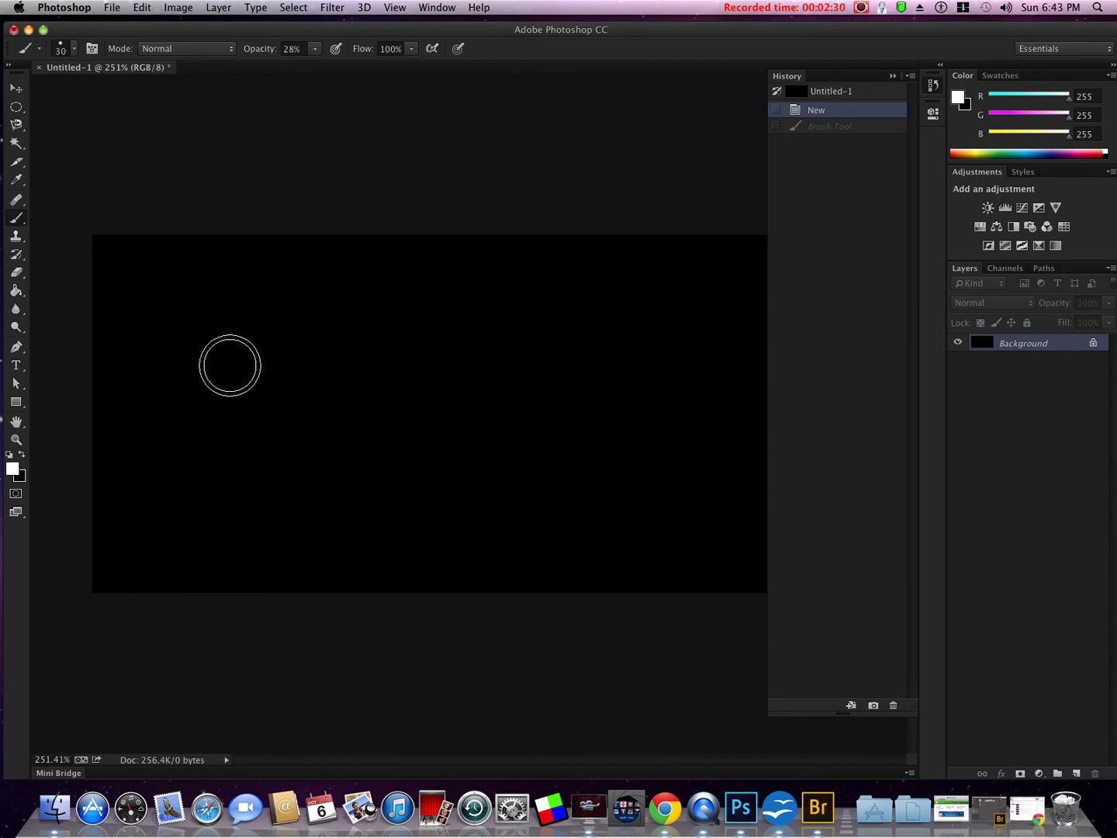
key("bracketright")
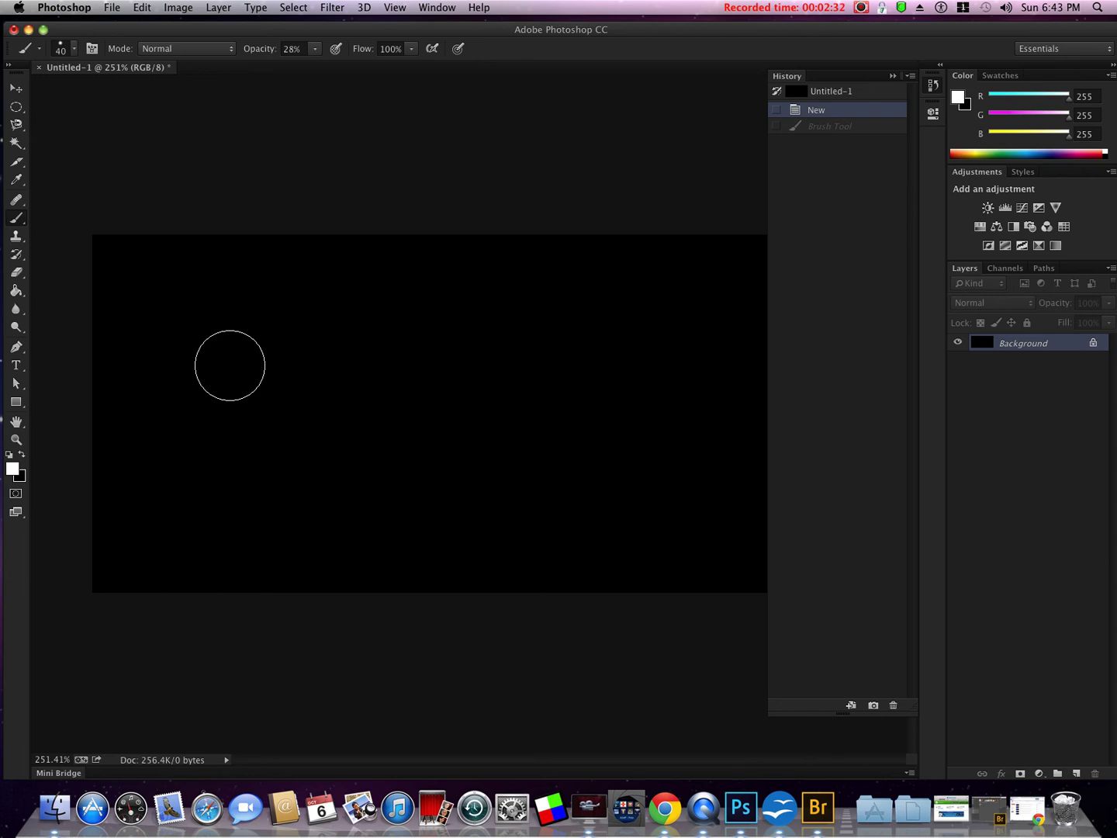
key("bracketleft")
key("bracketleft")
key("bracketleft")
key("bracketleft")
key("bracketleft")
key("bracketleft")
key("bracketleft")
key("bracketright")
key("bracketright")
key("bracketright")
key("bracketright")
key("bracketright")
key("bracketright")
key("bracketright")
key("bracketright")
key("bracketright")
key("bracketright")
key("bracketright")
key("bracketright")
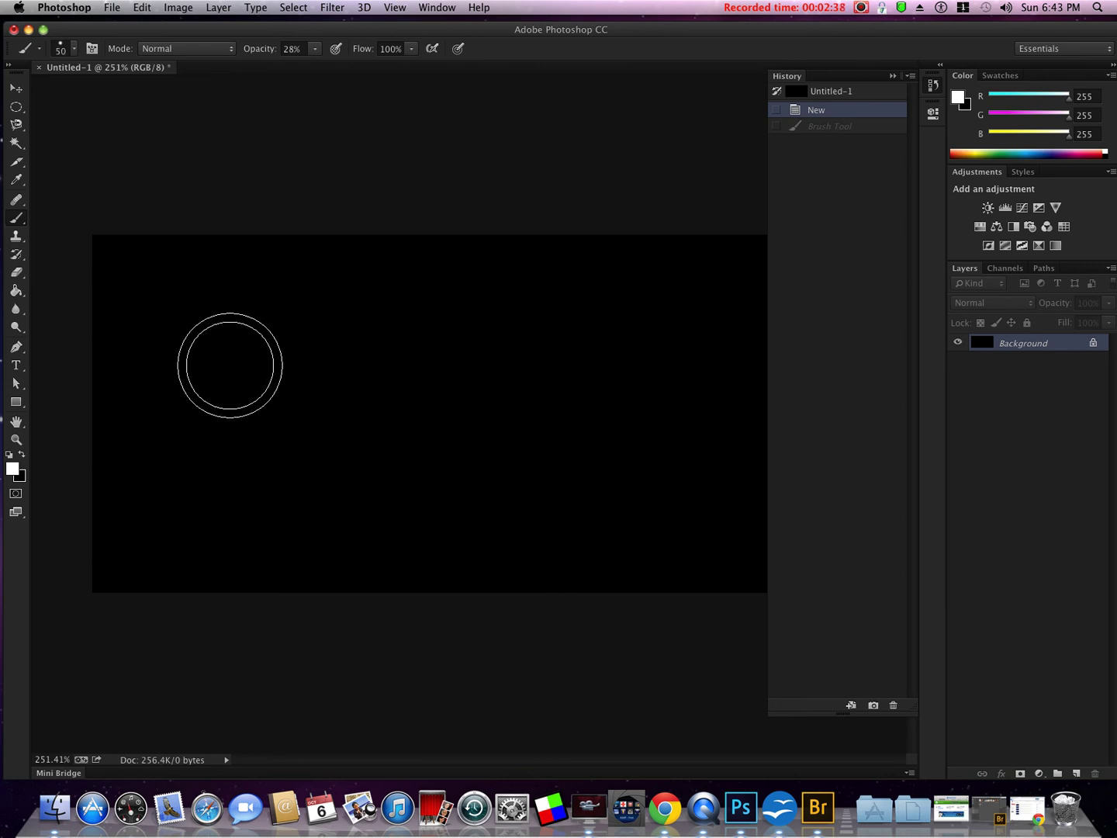
key("bracketleft")
key("bracketleft")
key("bracketleft")
key("bracketleft")
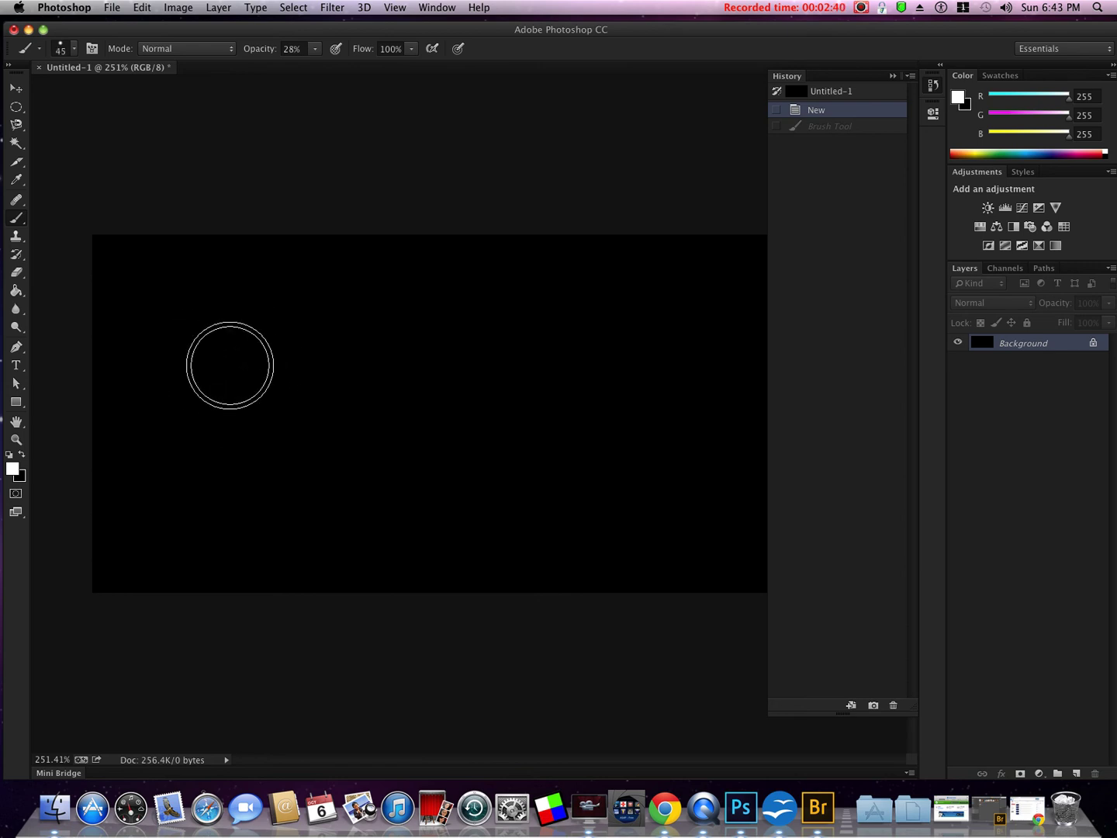
key("bracketright")
key("bracketright")
key("bracketright")
key("bracketleft")
key("bracketleft")
key("bracketleft")
key("bracketright")
key("bracketright")
key("bracketright")
key("bracketleft")
key("bracketleft")
key("bracketleft")
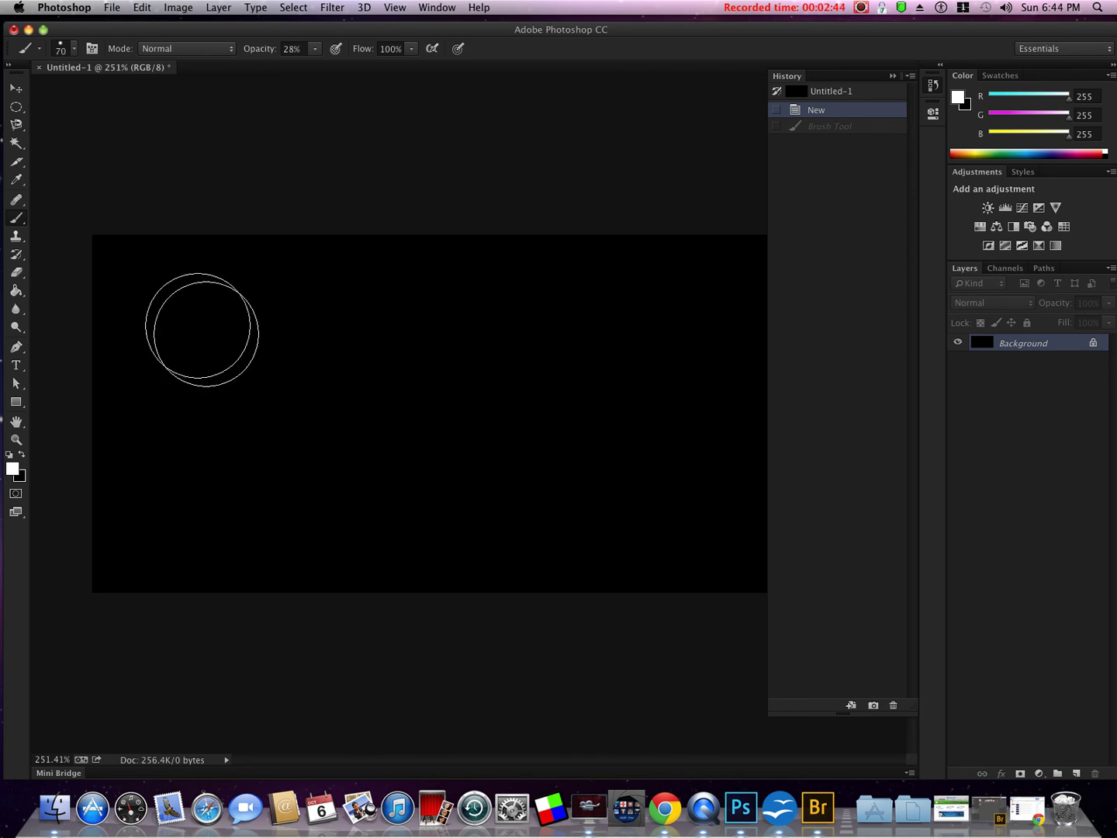
Step: Paint two thick grey horizontal strokes, one below the other, across the upper canvas
left_click_drag(155, 306, 659, 299)
left_click_drag(154, 411, 672, 390)
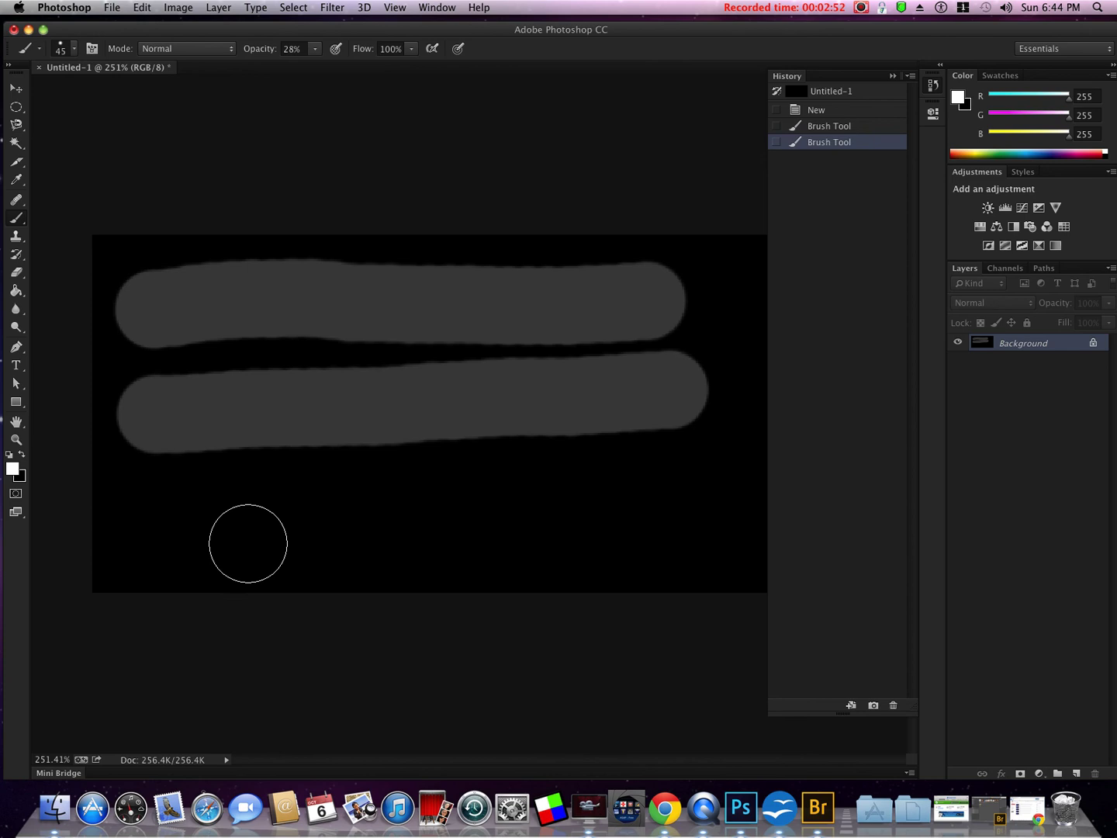
left_click(71, 50)
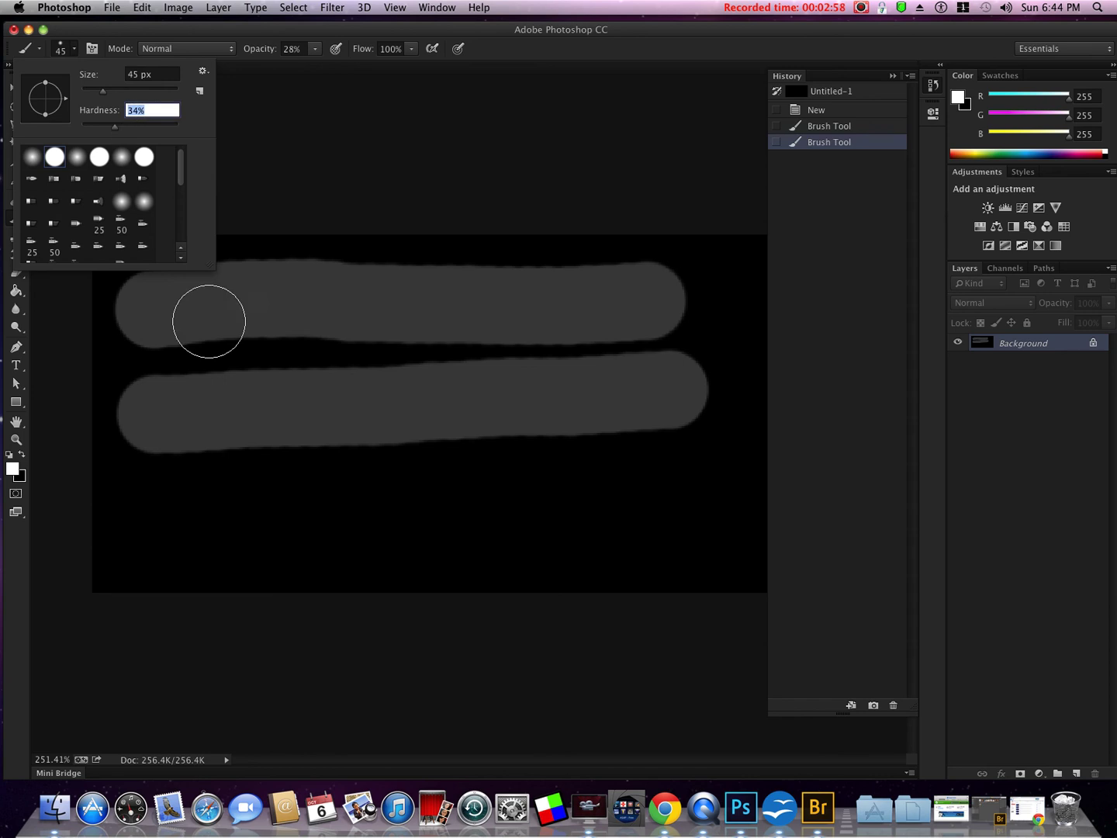
Step: Paint a soft 34%-hardness grey stroke, then step History back to the blank New state
left_click(243, 514)
mouse_move(184, 513)
left_mouse_down()
mouse_move(373, 508)
mouse_move(534, 524)
mouse_move(612, 509)
mouse_move(633, 497)
mouse_move(620, 488)
left_mouse_up()
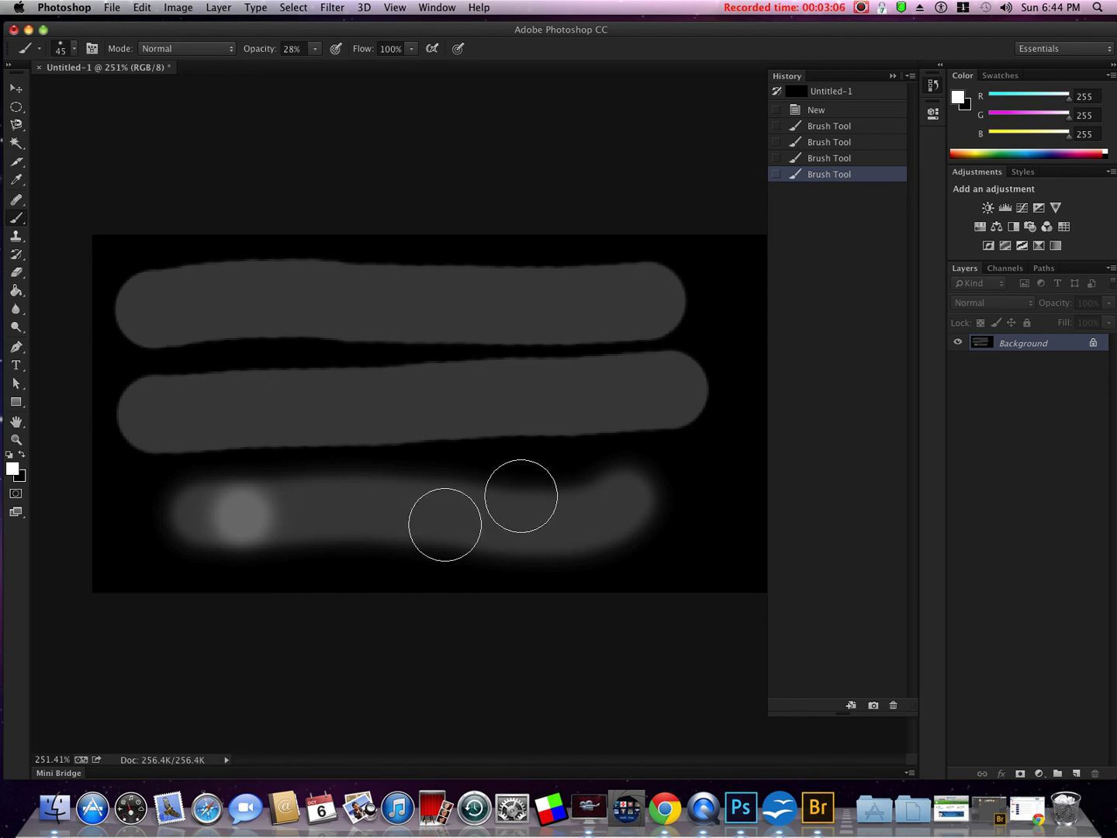
left_click(828, 158)
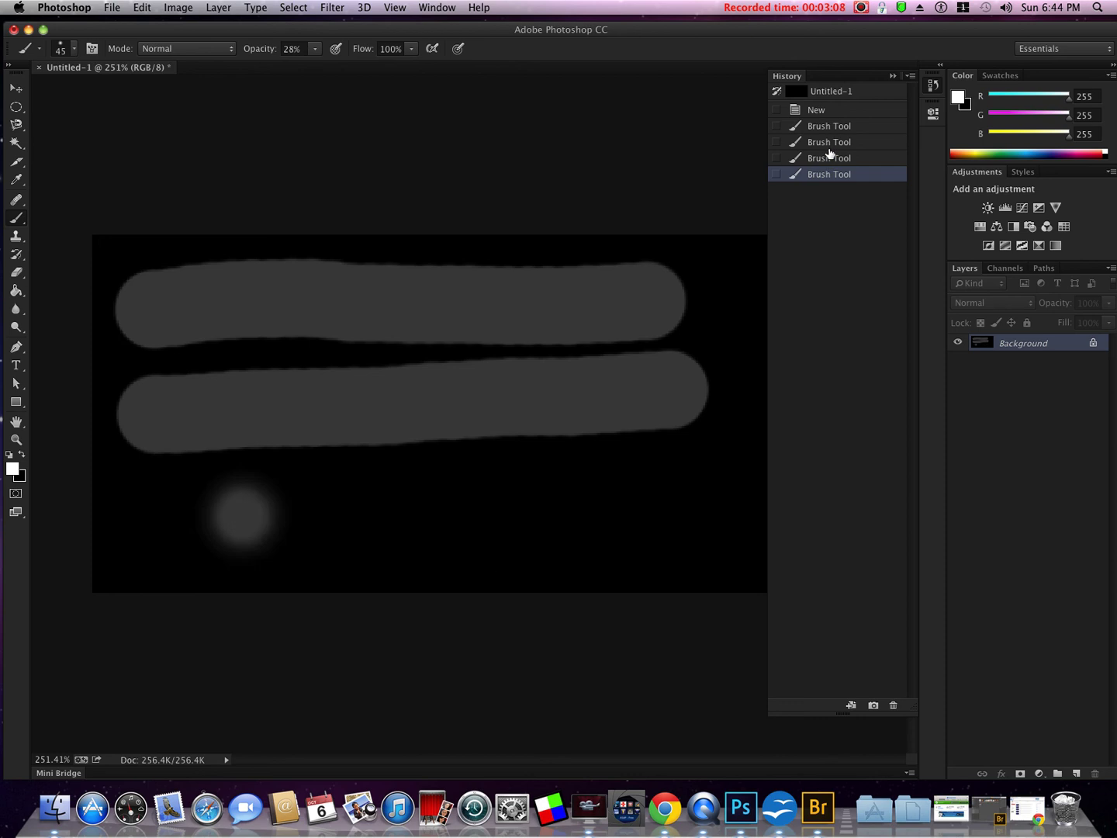
left_click(828, 142)
left_click(827, 126)
left_click(826, 111)
left_click(819, 109)
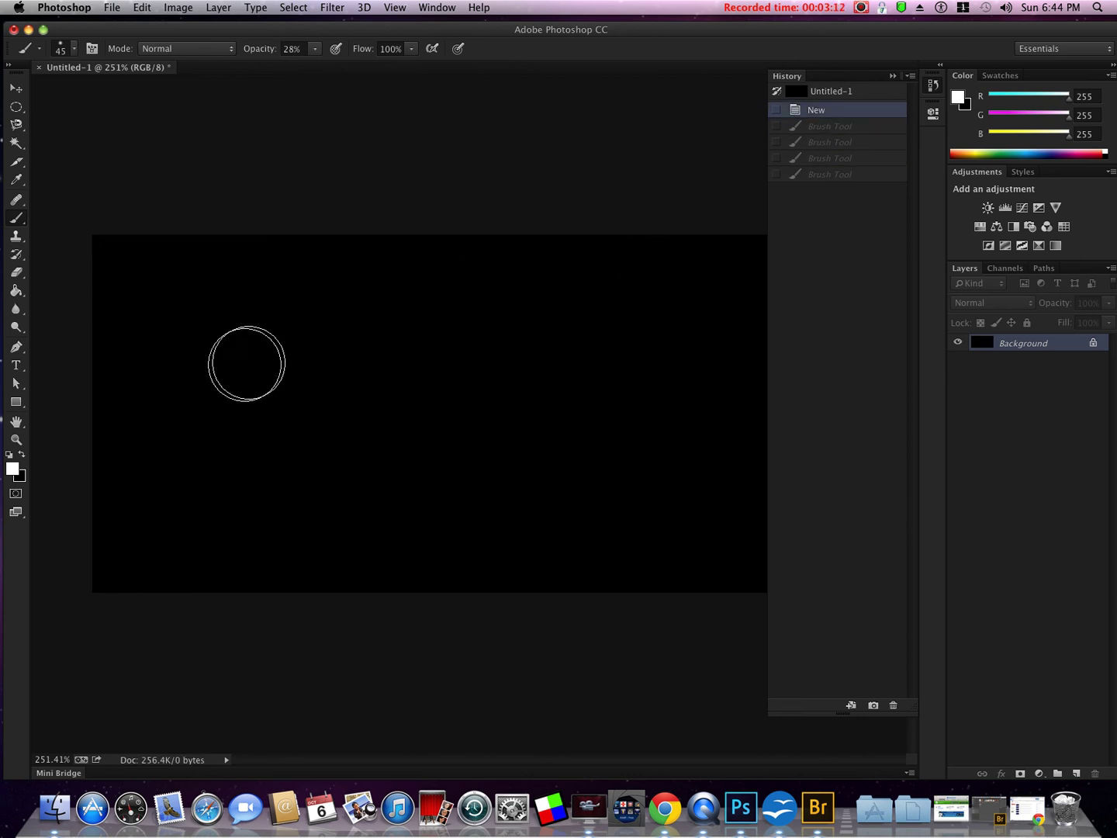
key("bracketleft")
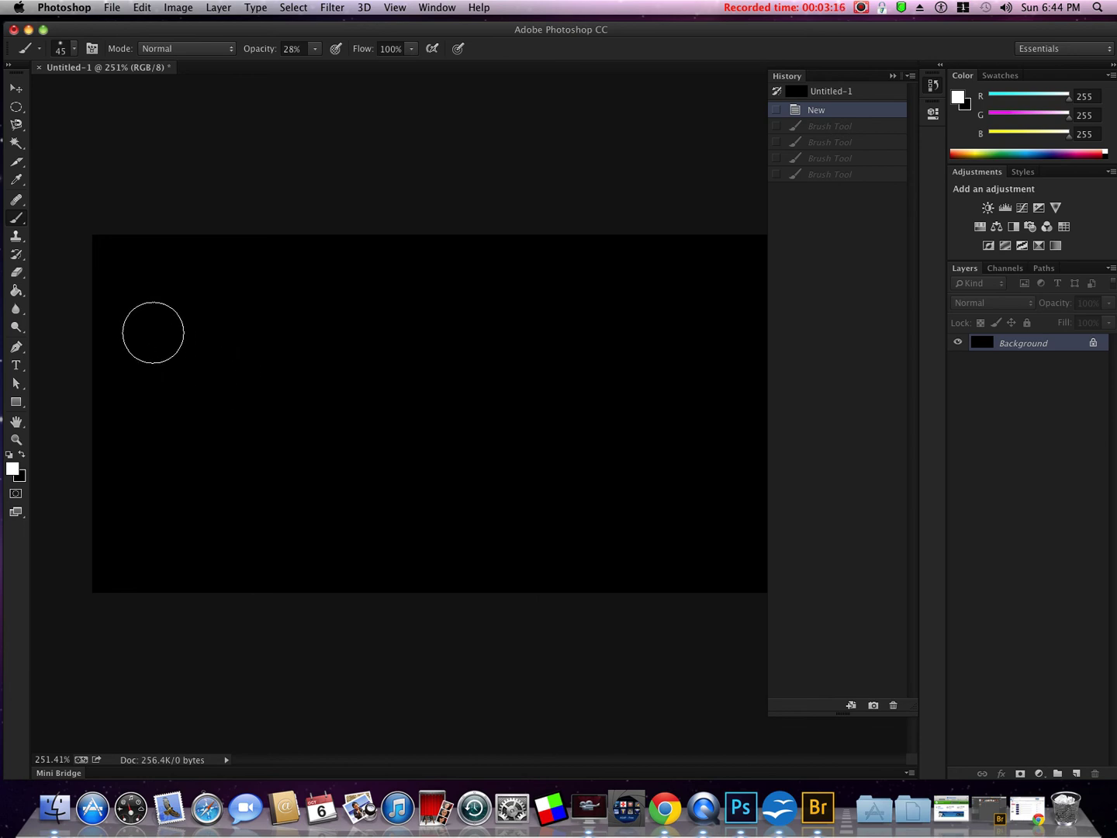
left_click_drag(152, 332, 552, 336)
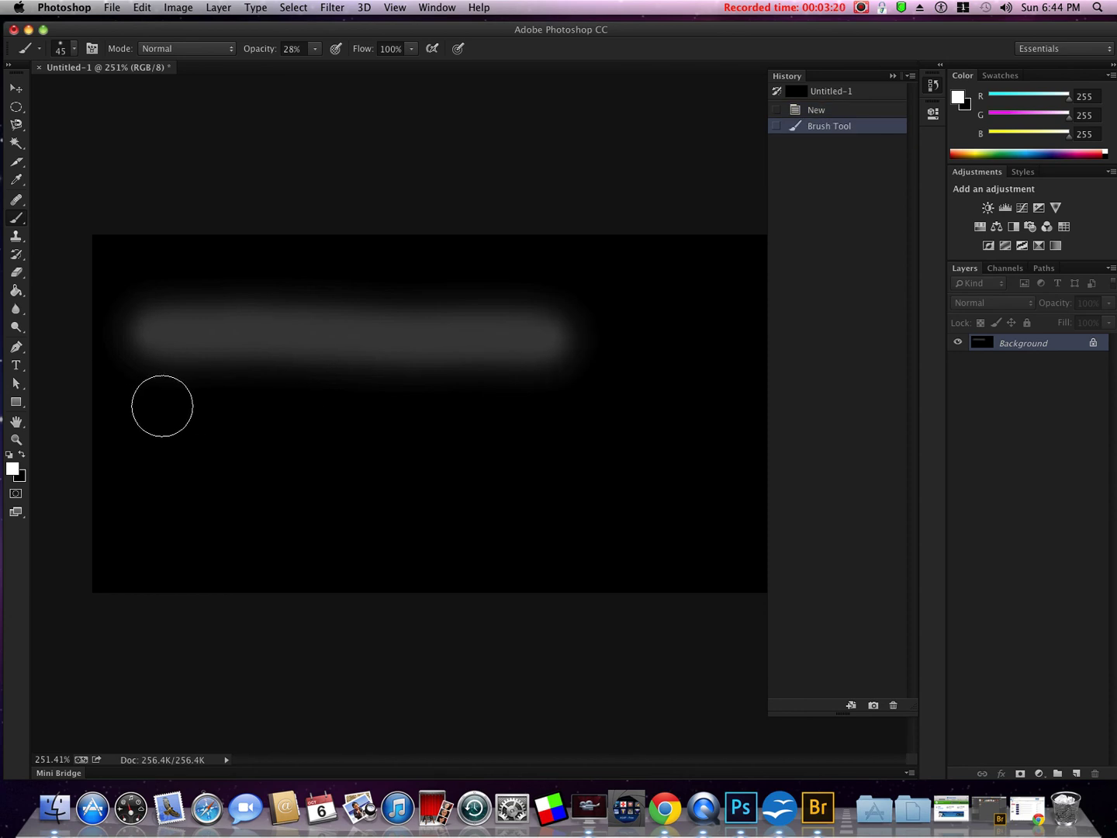
key("bracketright")
key("bracketright")
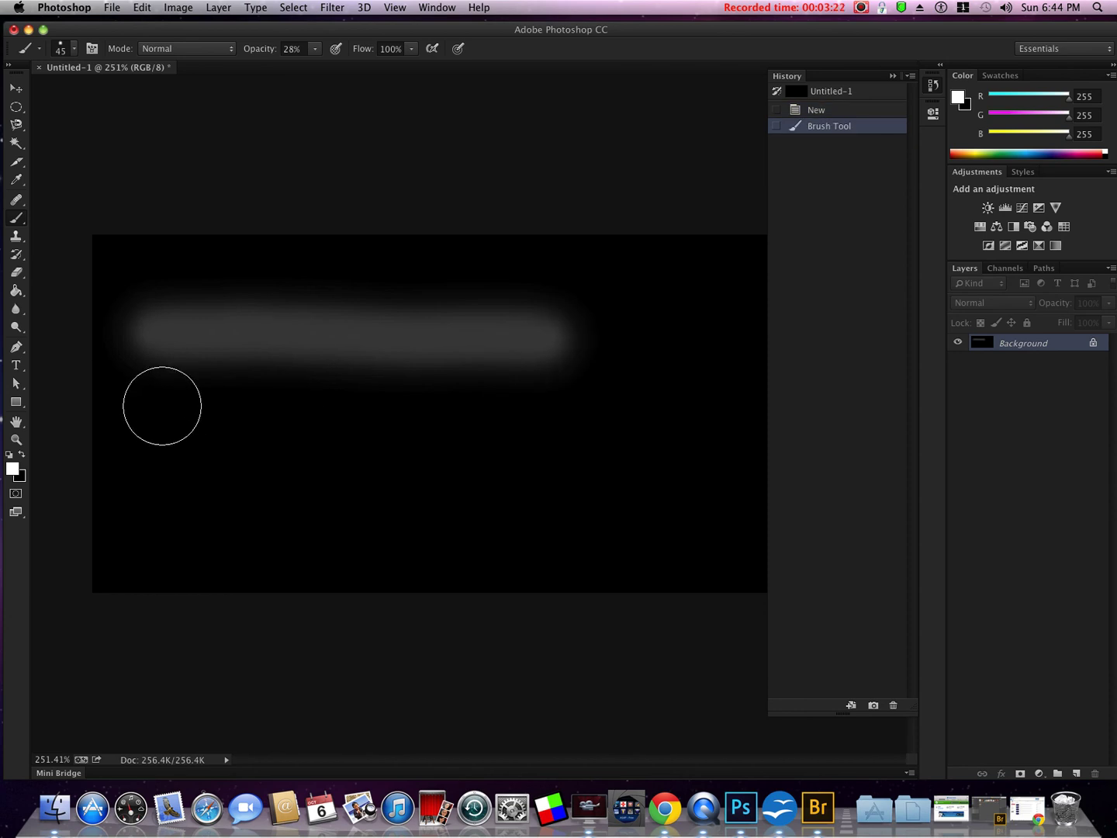
left_click_drag(162, 406, 652, 428)
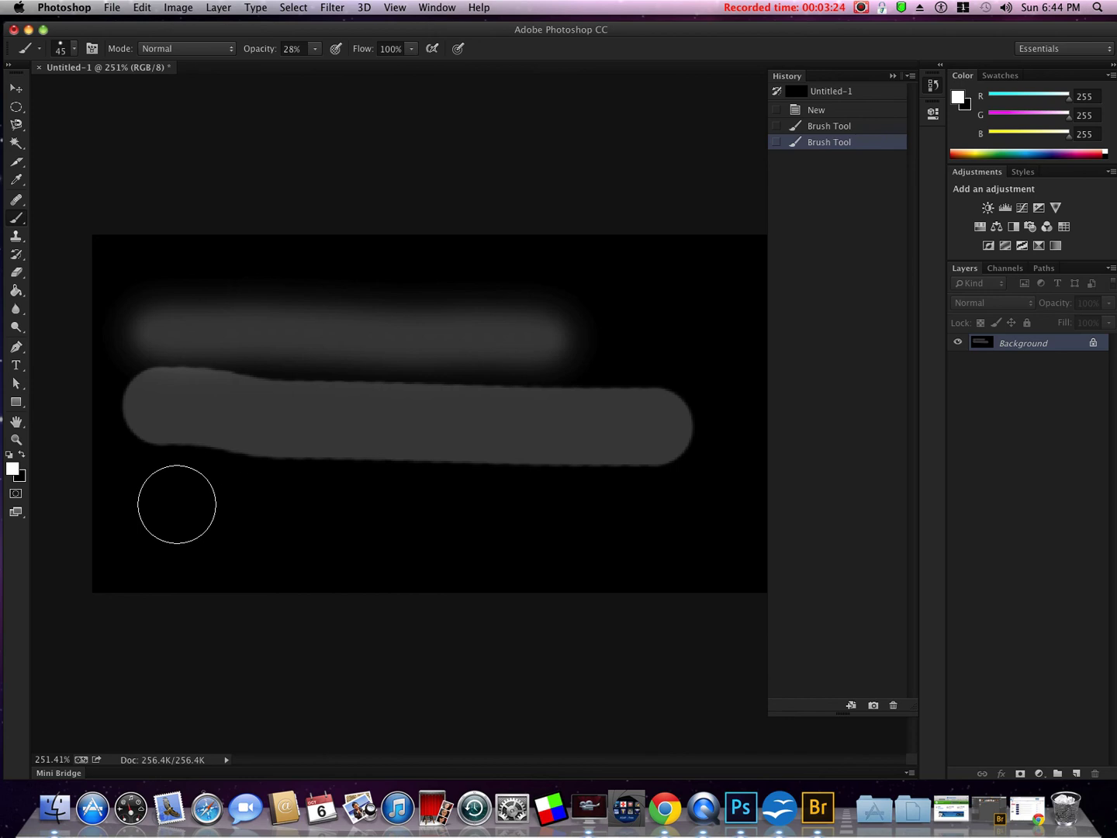
key("bracketleft")
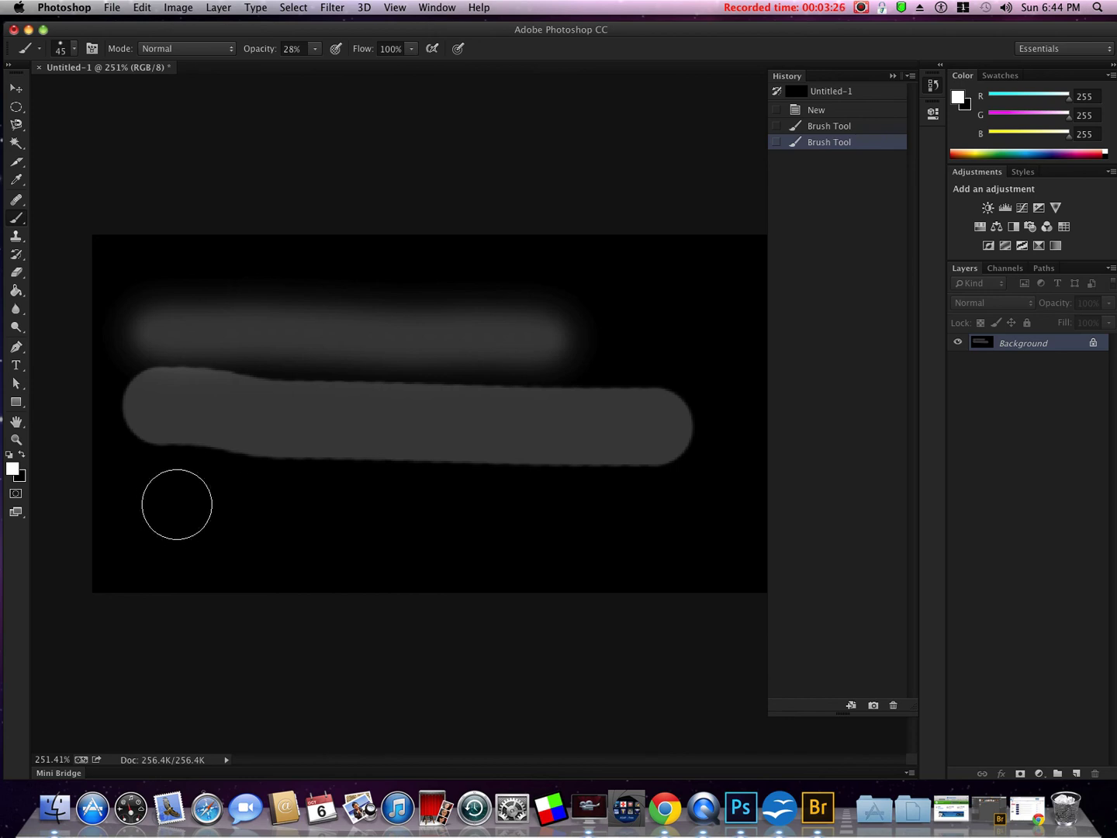
left_click_drag(176, 505, 467, 543)
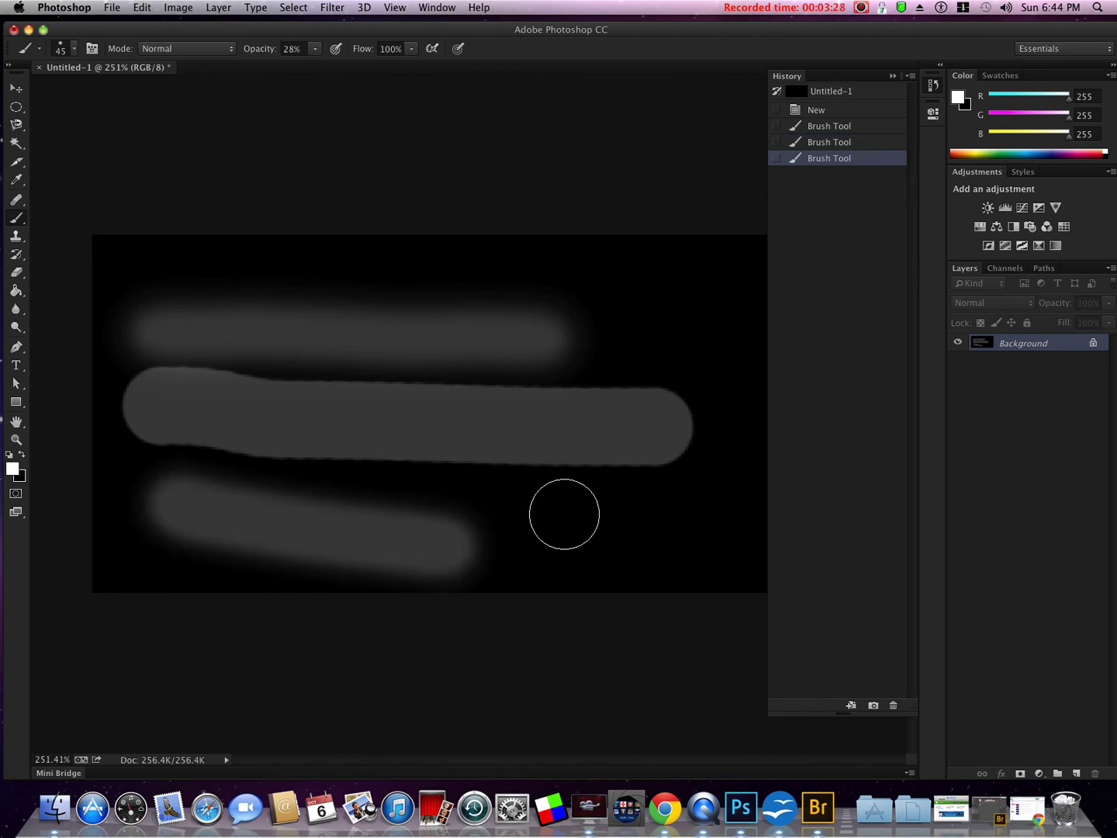
key("bracketleft")
left_click_drag(552, 537, 692, 542)
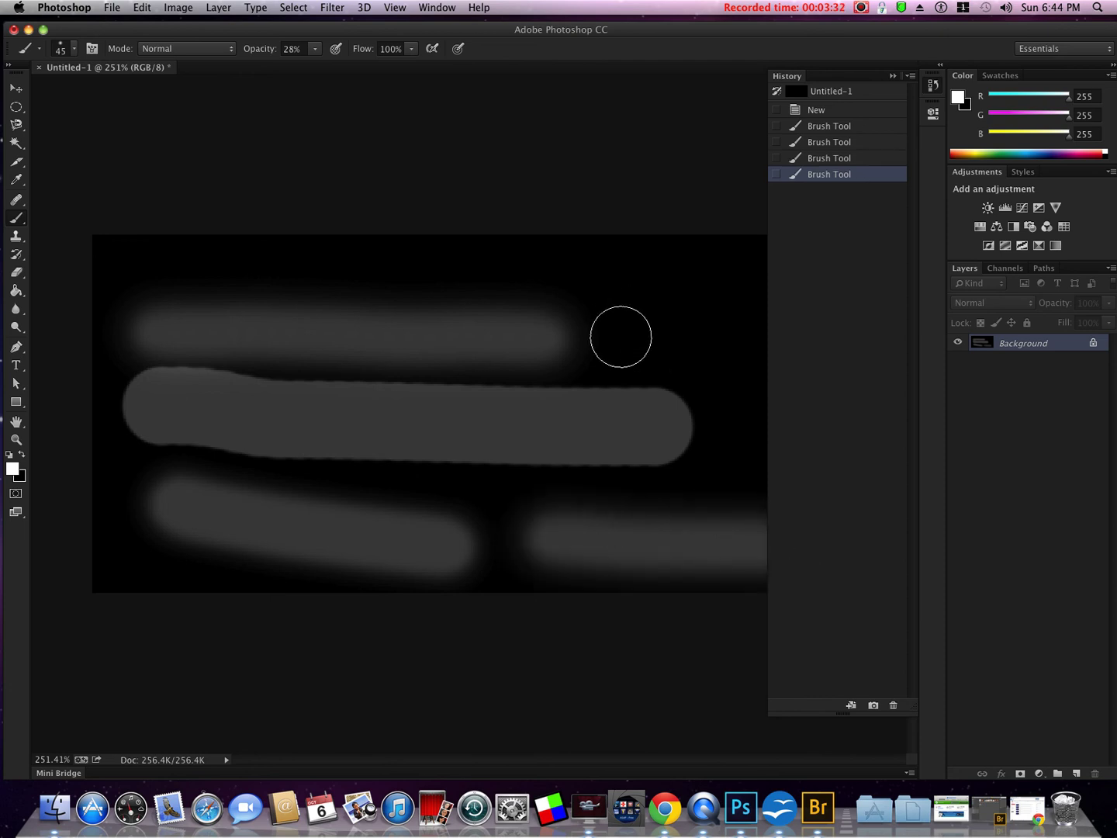
left_click(625, 329)
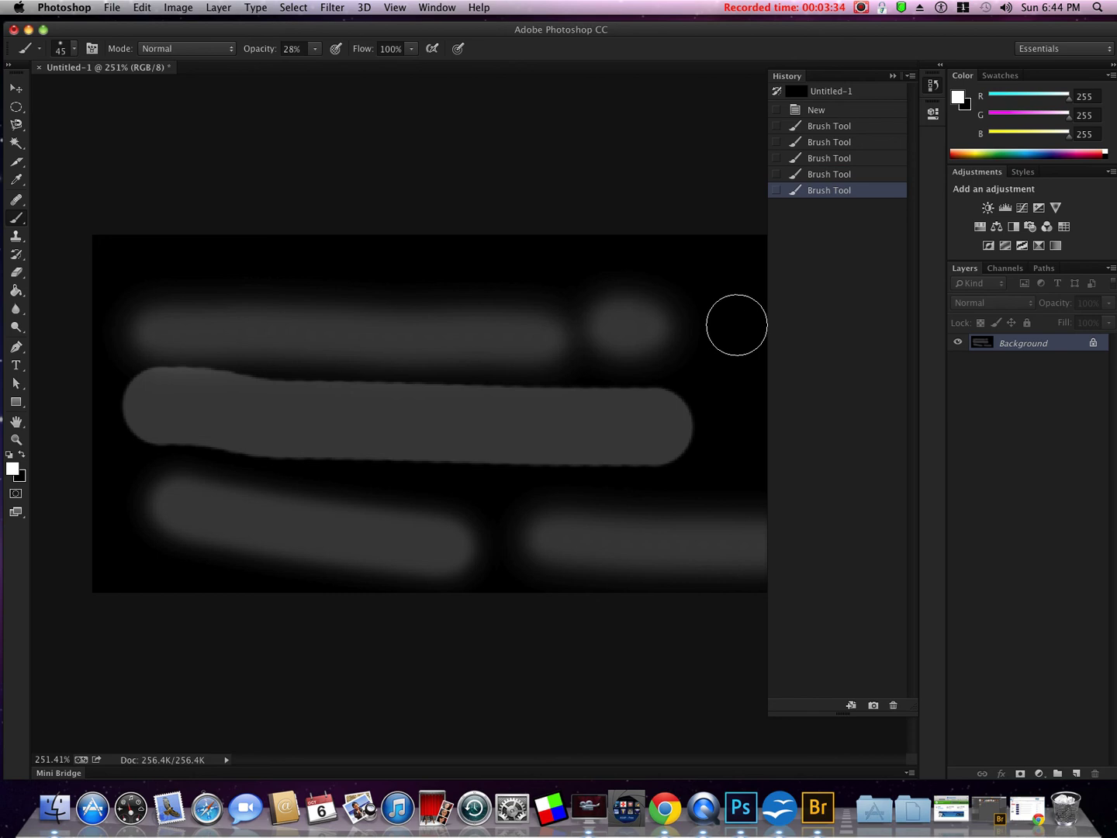
left_click(819, 110)
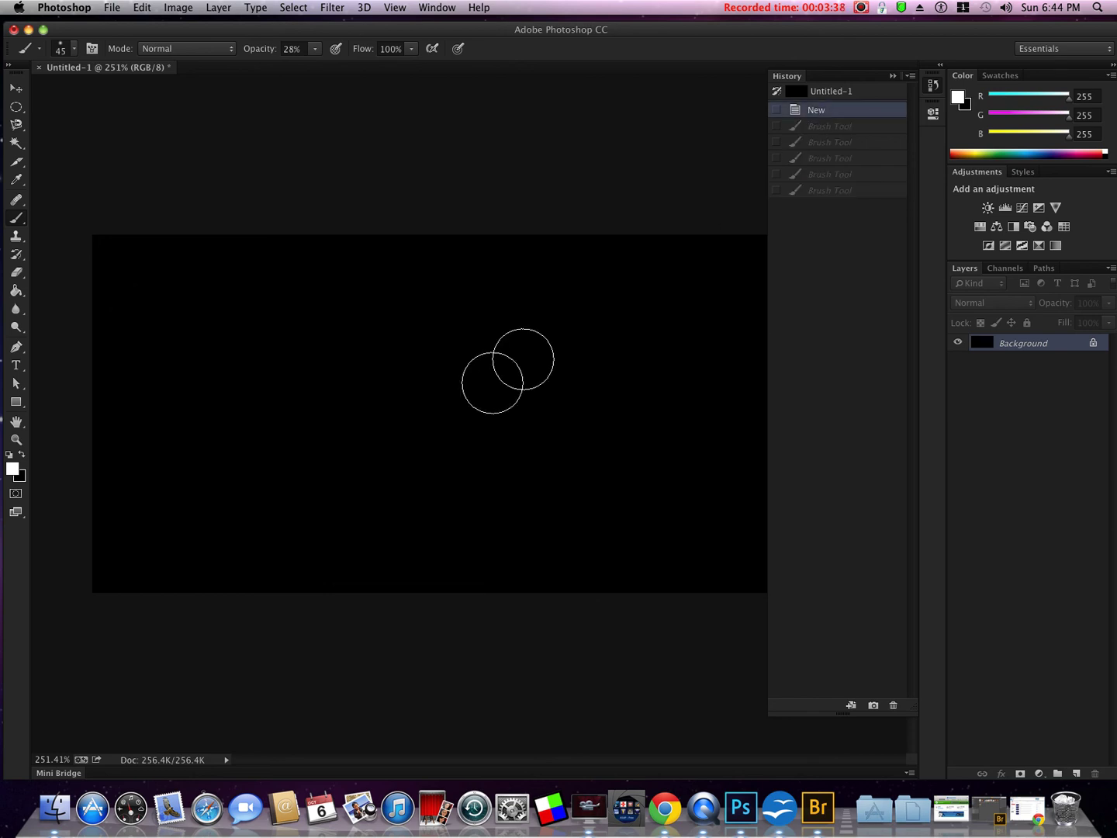
Step: Drag the brush preset picker's corner larger to fit all presets and open its gear menu
left_click(75, 51)
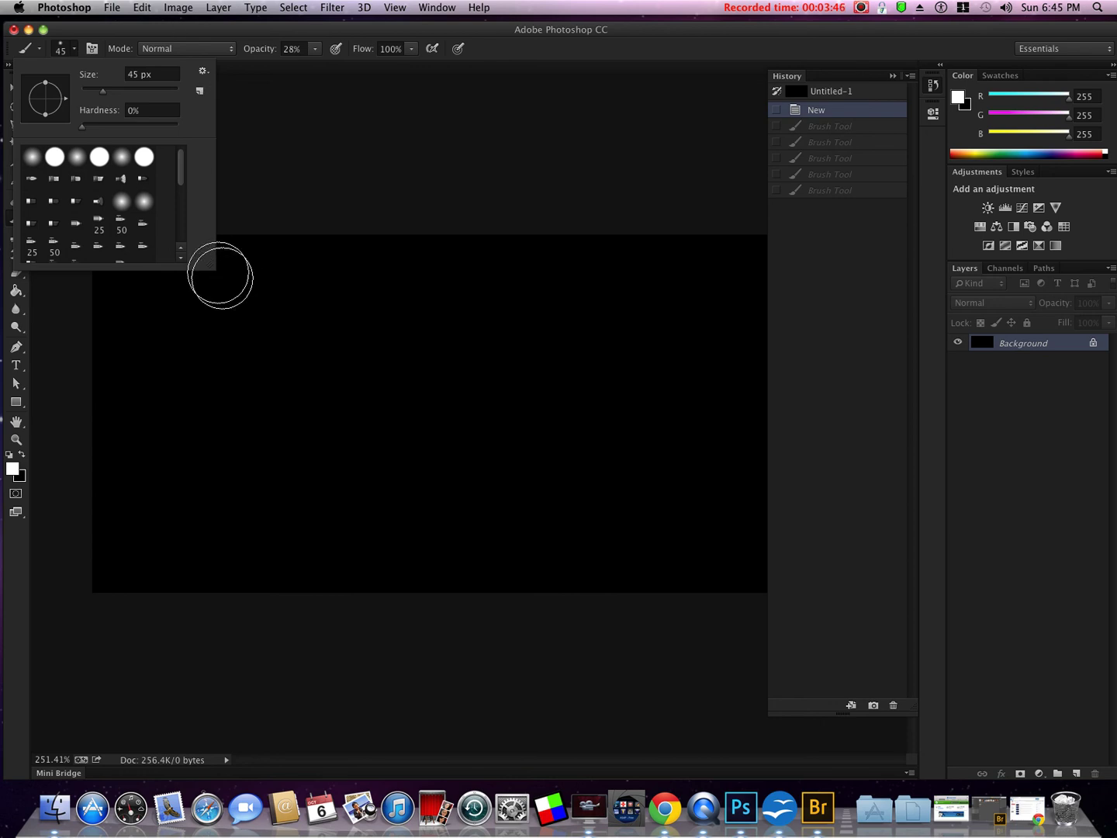
mouse_move(210, 265)
left_mouse_down()
mouse_move(404, 397)
mouse_move(502, 444)
mouse_move(729, 626)
left_mouse_up()
mouse_move(726, 547)
left_mouse_down()
mouse_move(861, 555)
mouse_move(896, 597)
left_mouse_up()
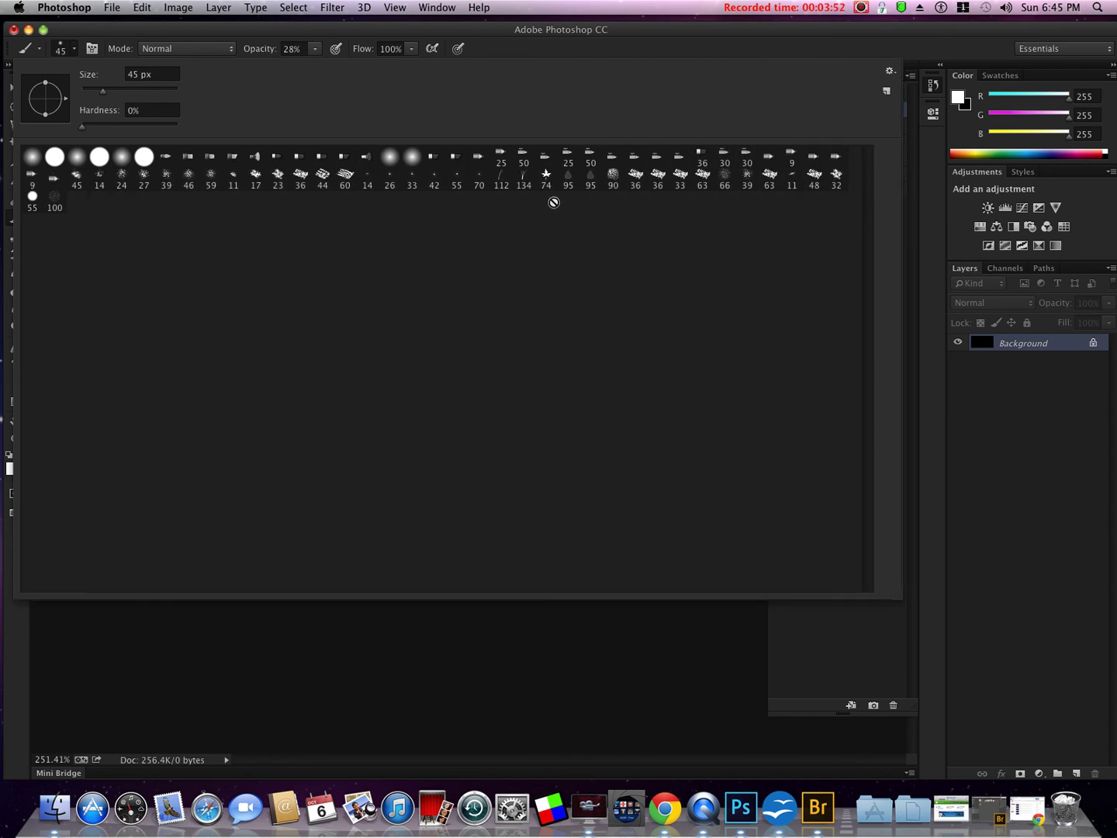
left_click(891, 72)
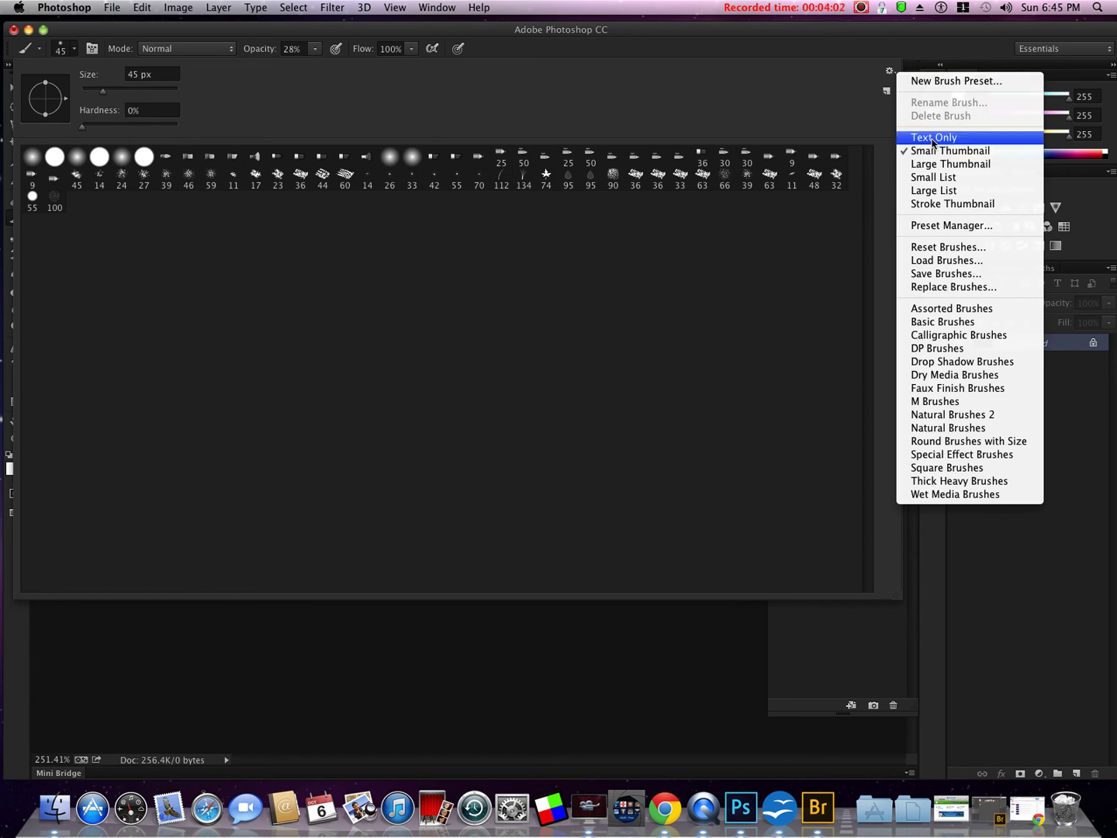
Step: Show brush presets as Stroke Thumbnails, narrow the panel, and pick the 100%-hardness hard round brush
left_click(972, 164)
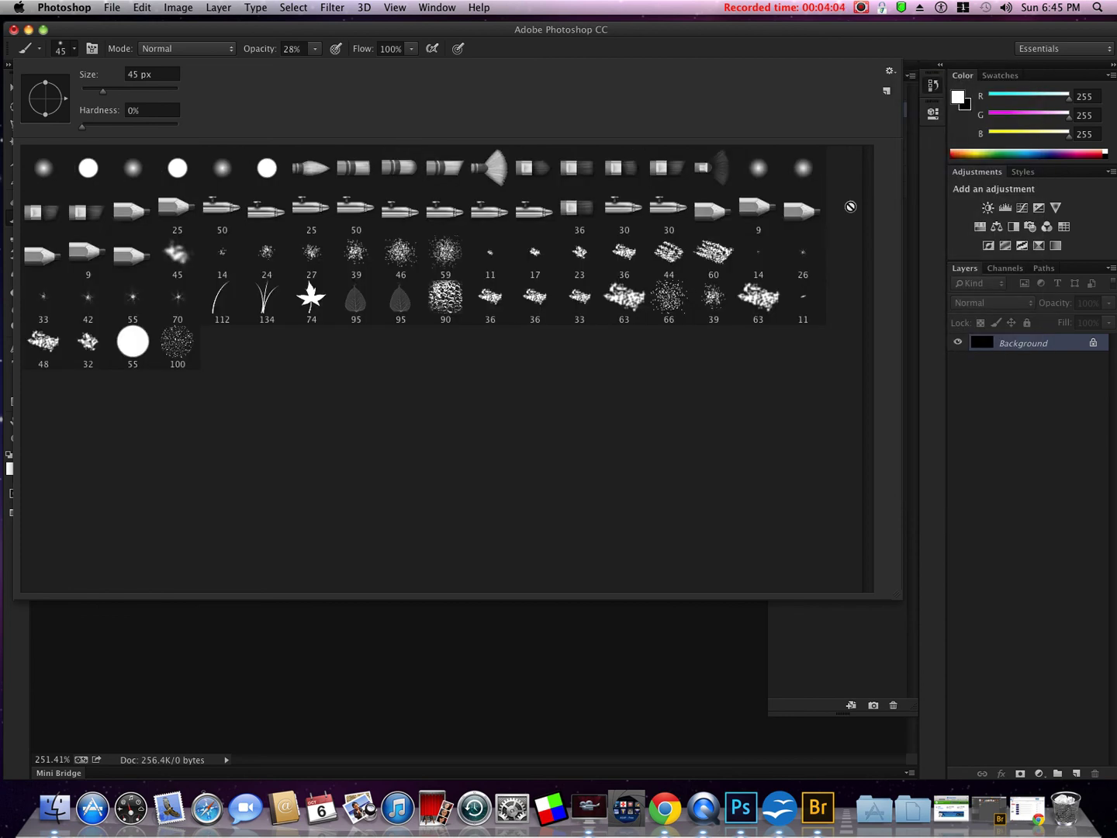
left_click(891, 71)
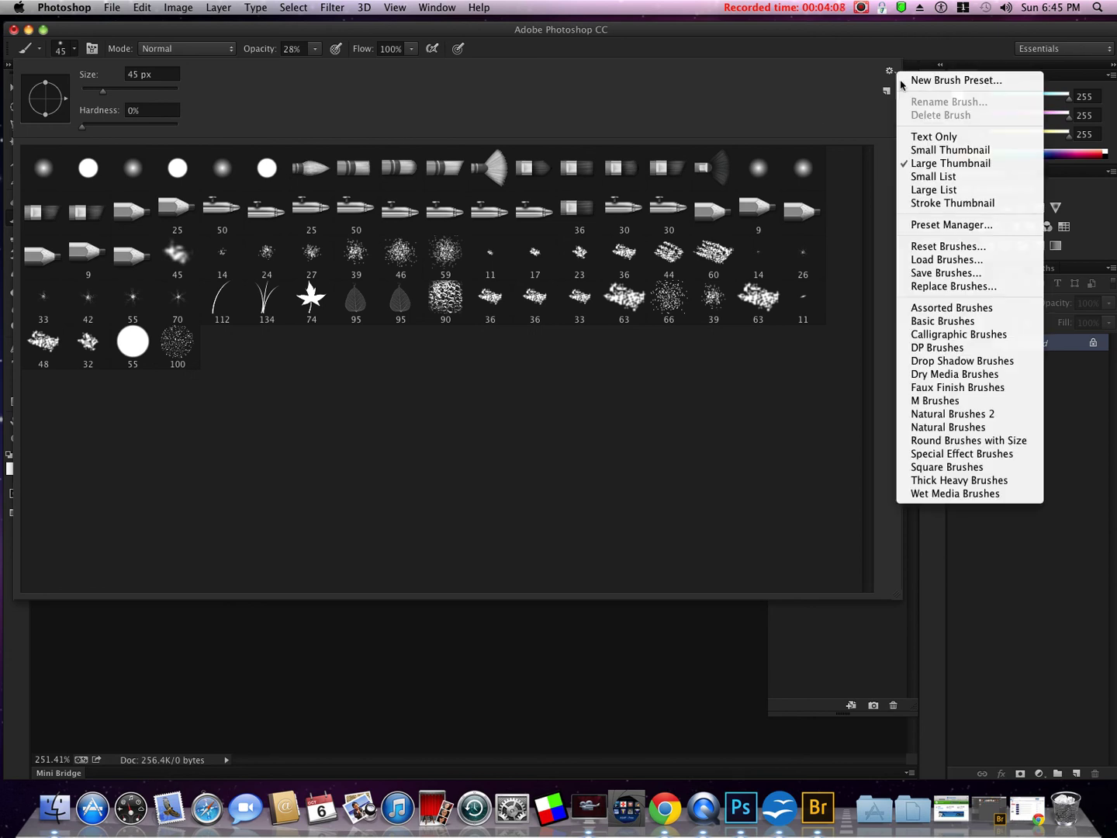
left_click(938, 205)
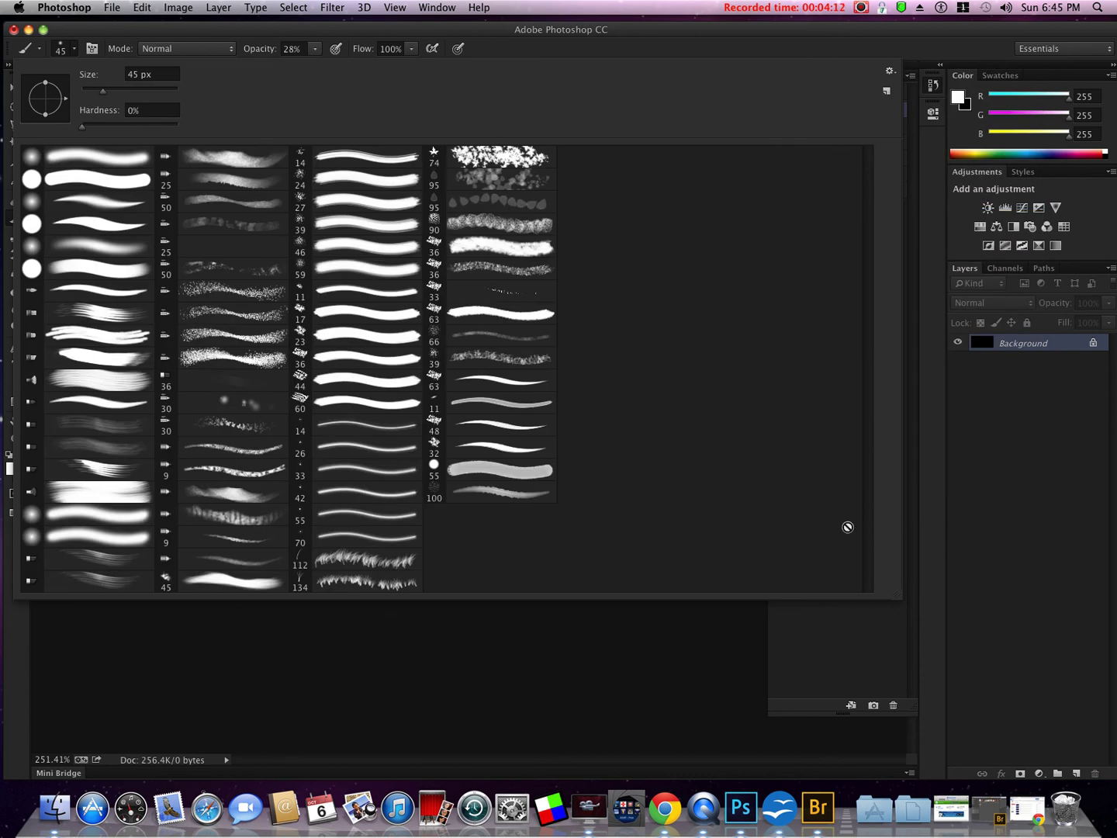
mouse_move(904, 592)
left_mouse_down()
mouse_move(569, 605)
mouse_move(586, 604)
left_mouse_up()
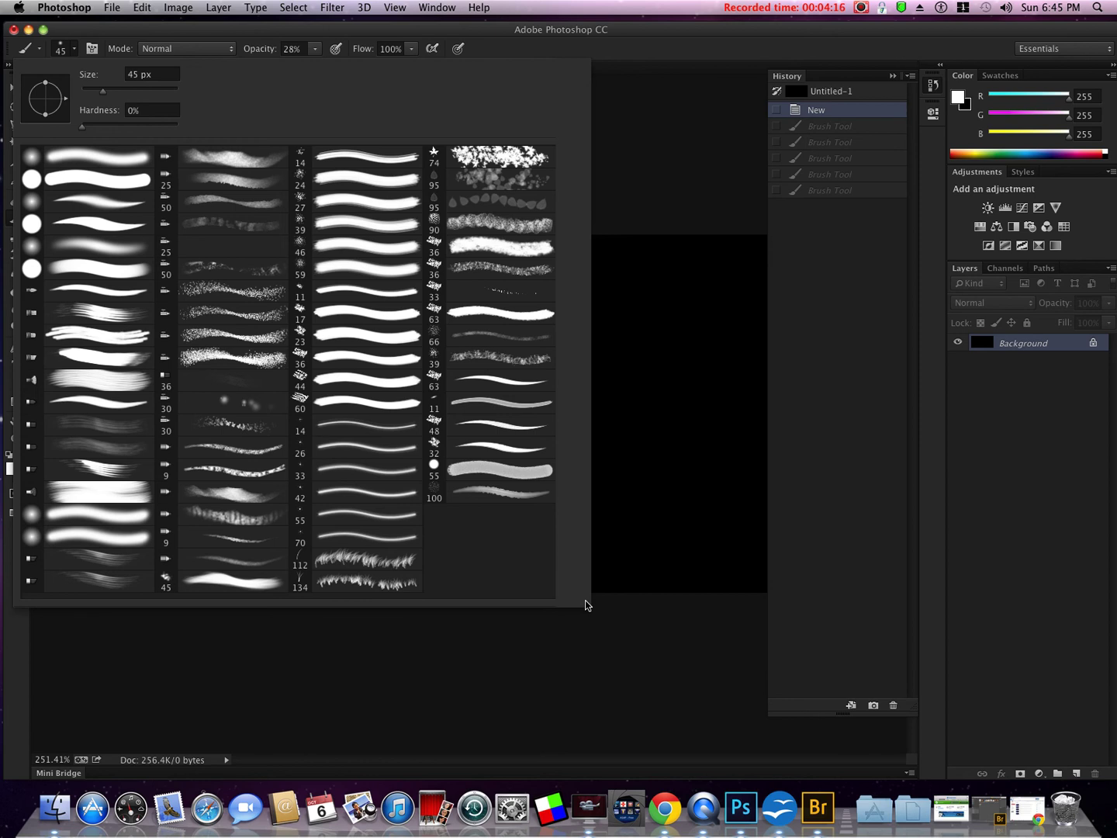
left_click_drag(586, 604, 675, 609)
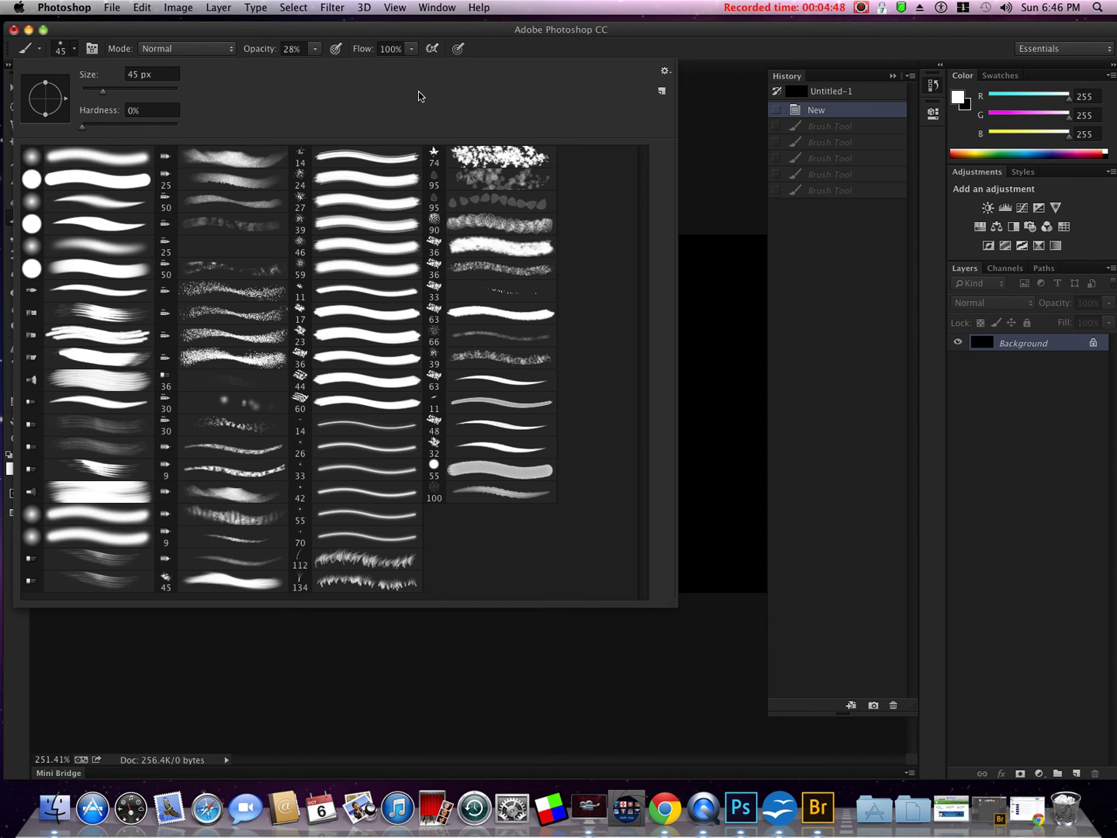
left_click(65, 179)
key("Return")
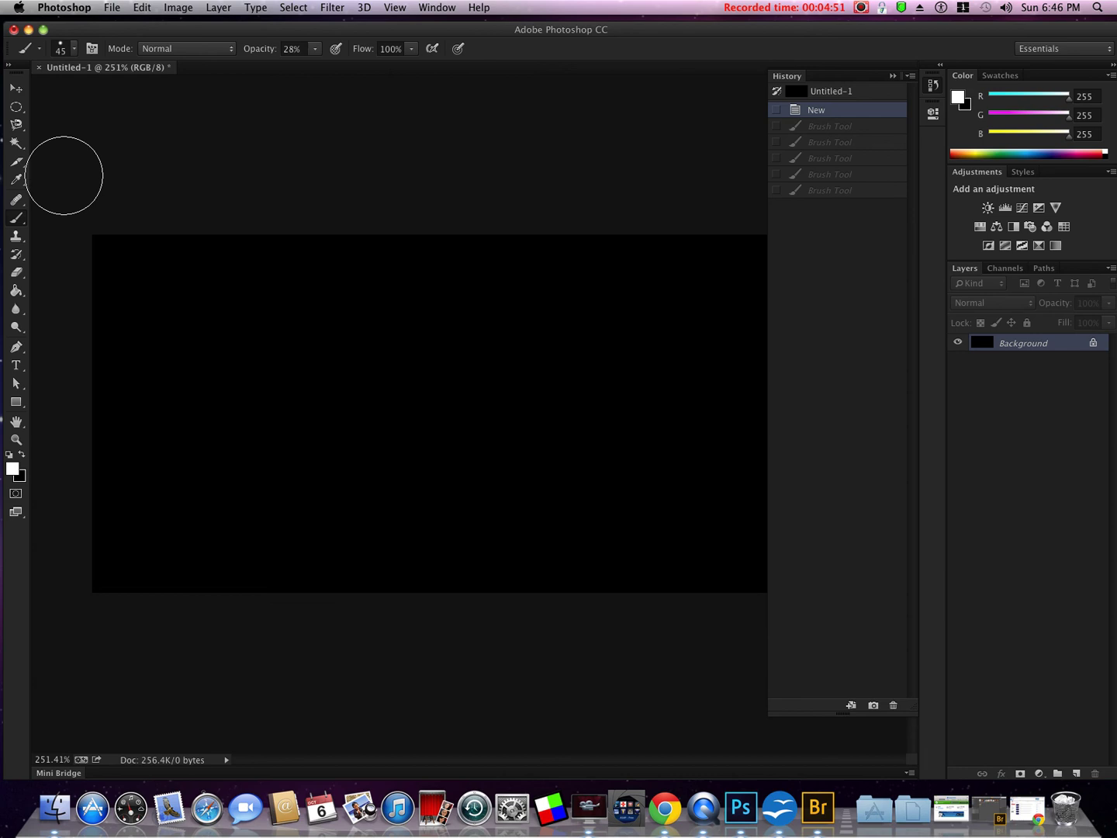
Step: Set the foreground colour to dark green #025630 (R 2, G 86, B 48) and paint a test stroke
left_click(13, 470)
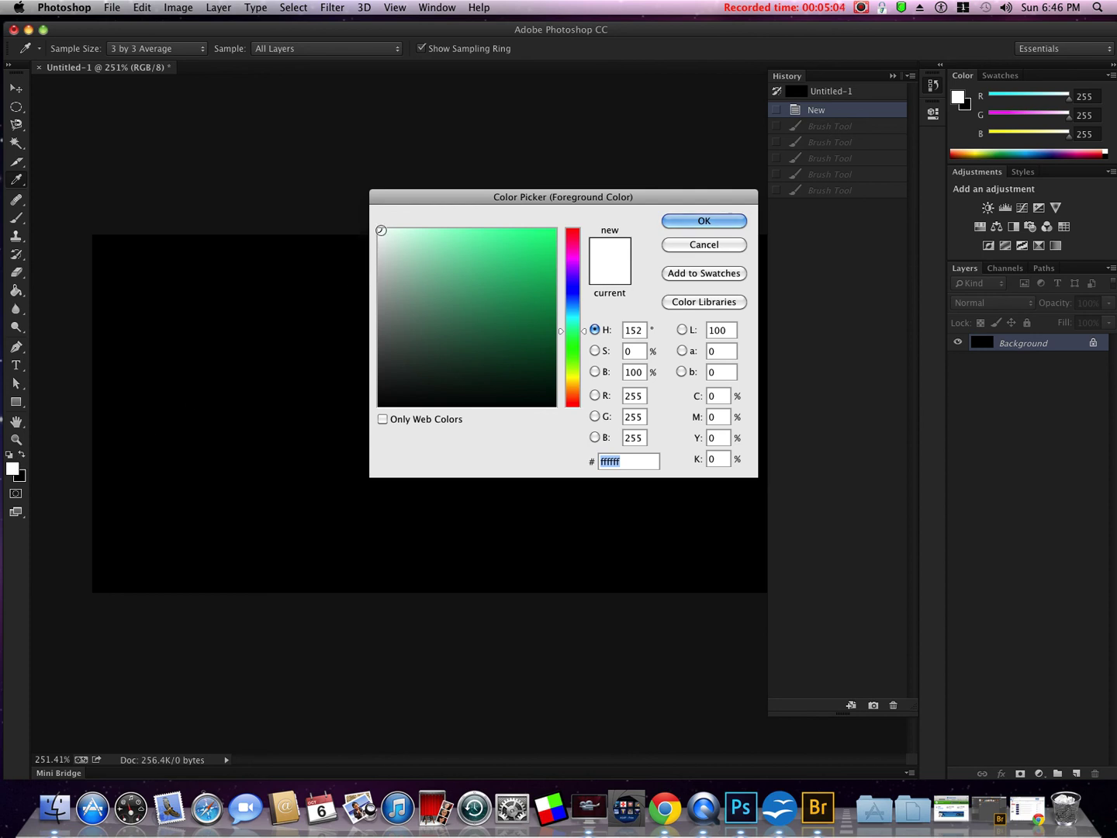
mouse_move(383, 233)
left_mouse_down()
mouse_move(486, 267)
mouse_move(550, 344)
left_mouse_up()
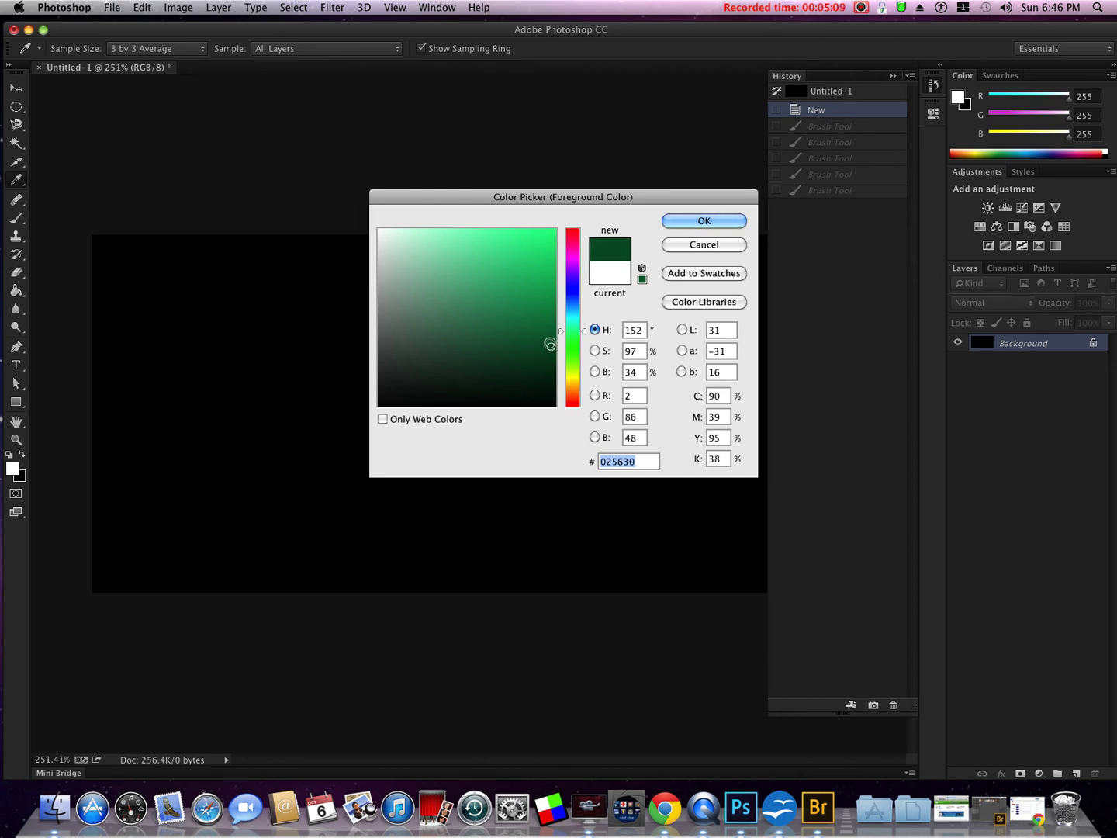
left_click(690, 221)
key("b")
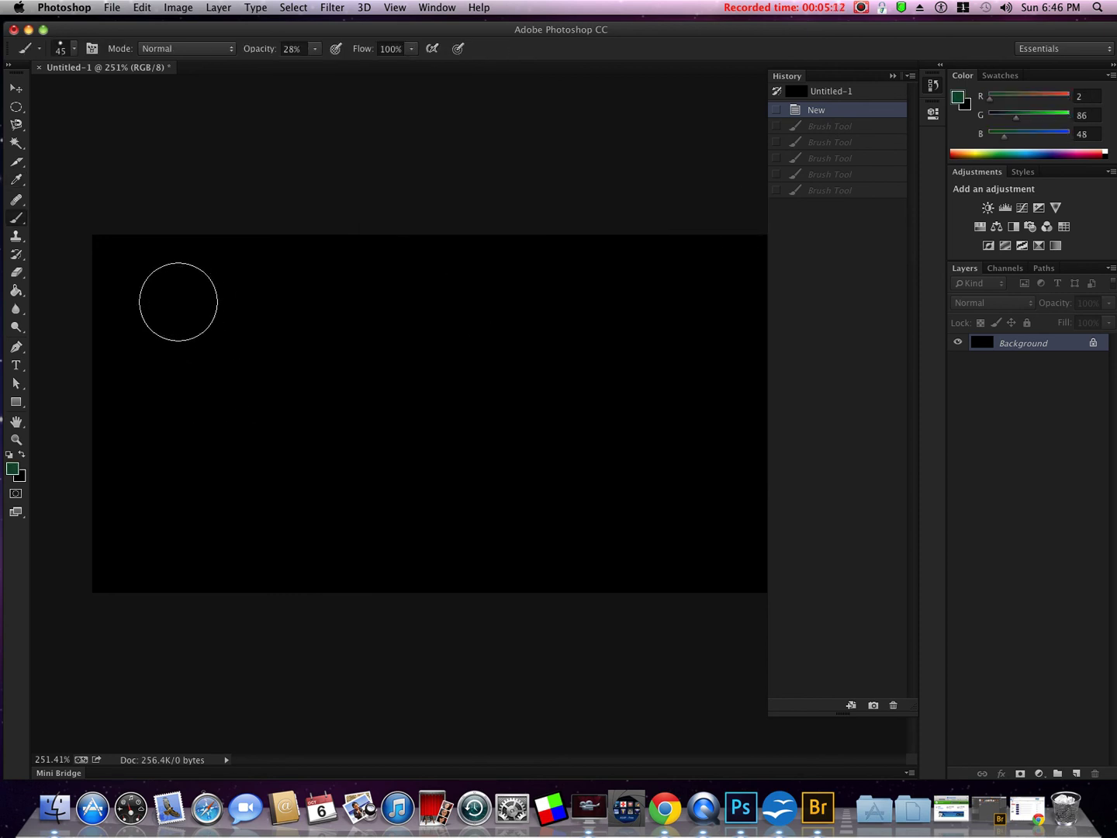
left_click_drag(178, 303, 535, 304)
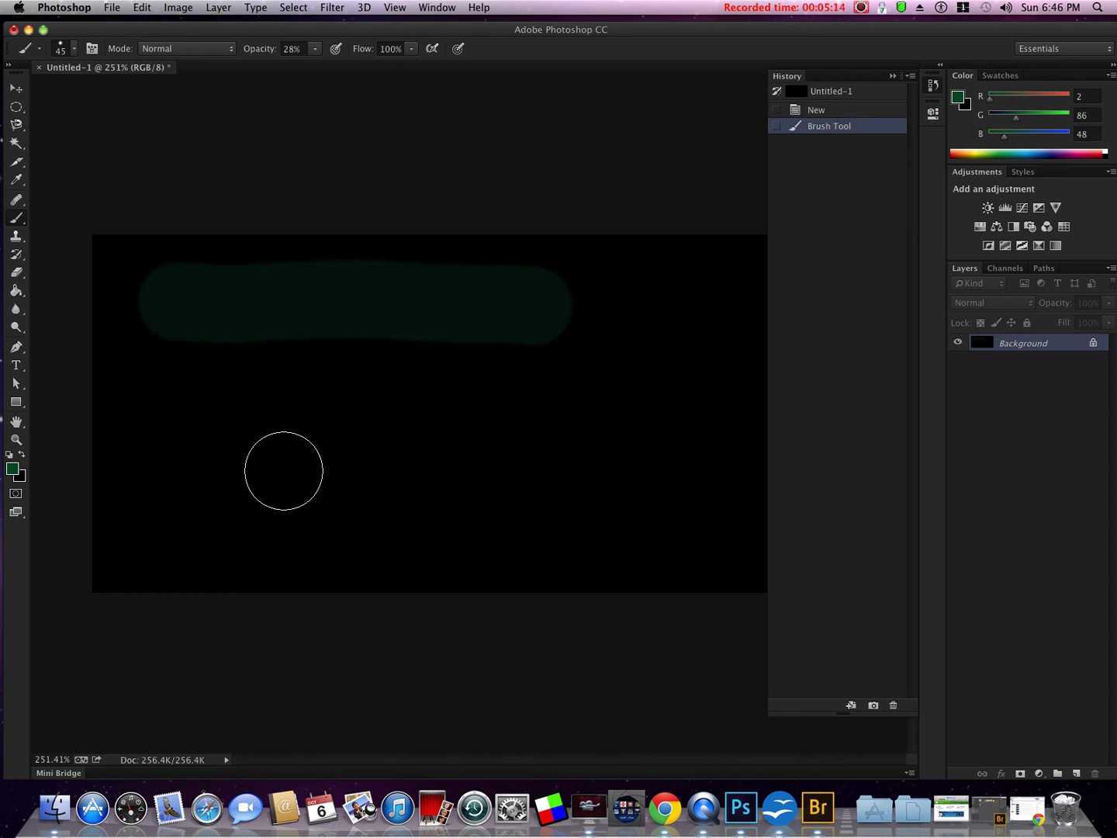
left_click(847, 109)
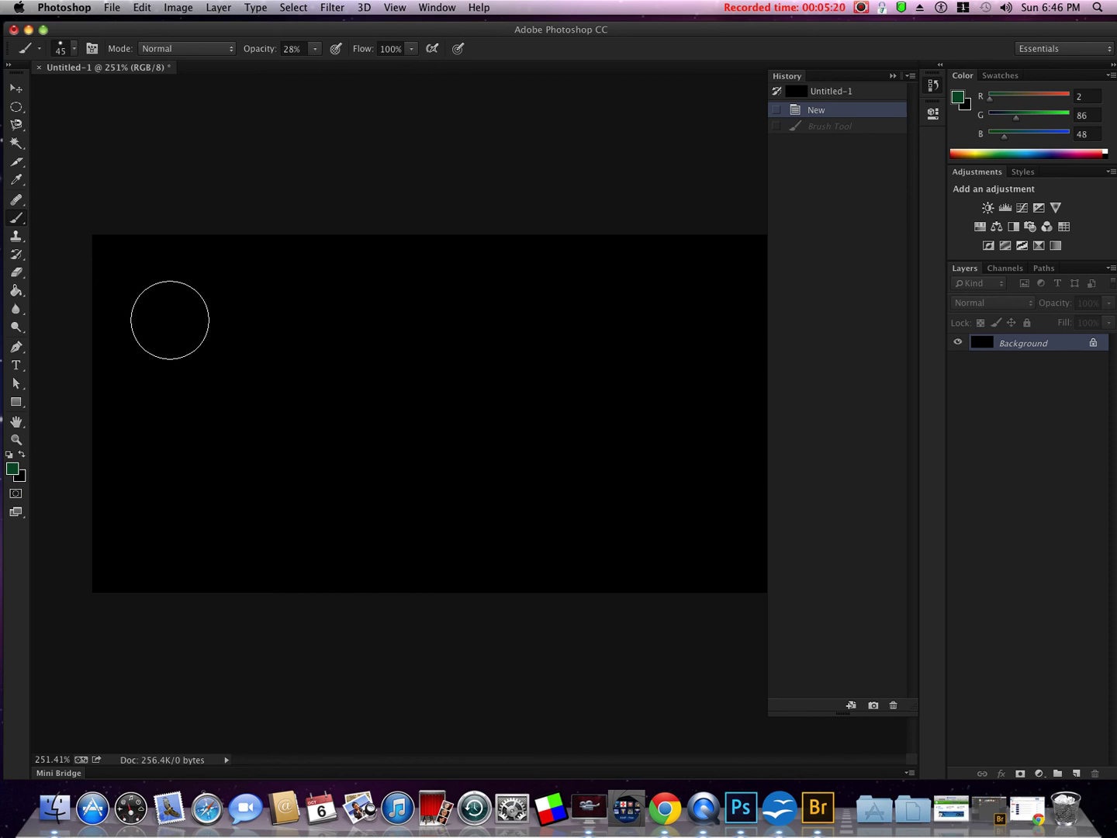
left_click(170, 319)
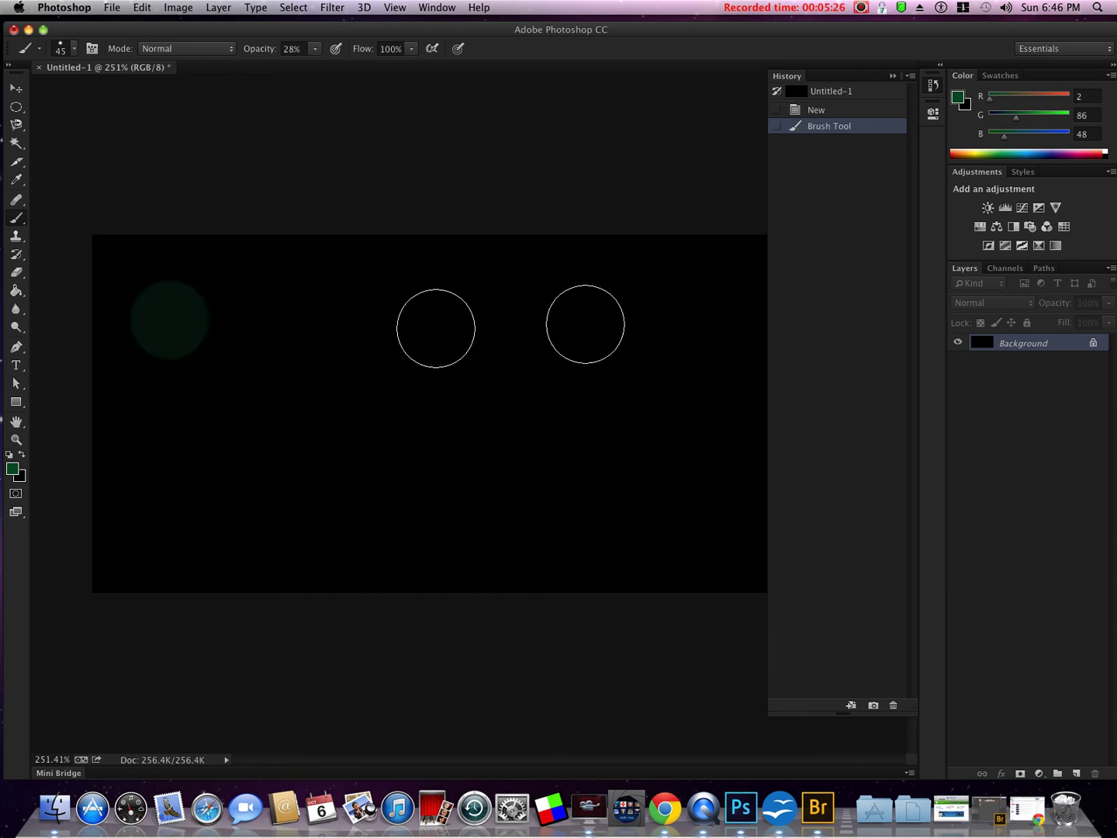
left_click(689, 324, "shift")
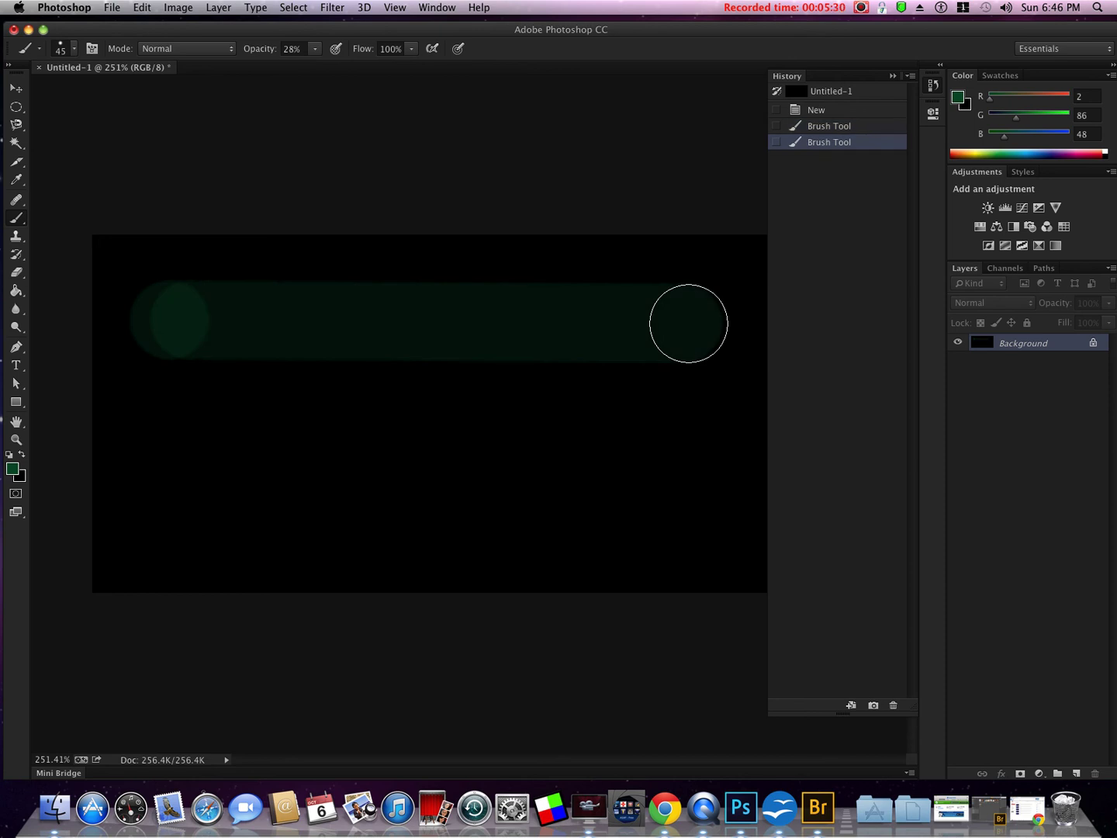
left_click(687, 520, "shift")
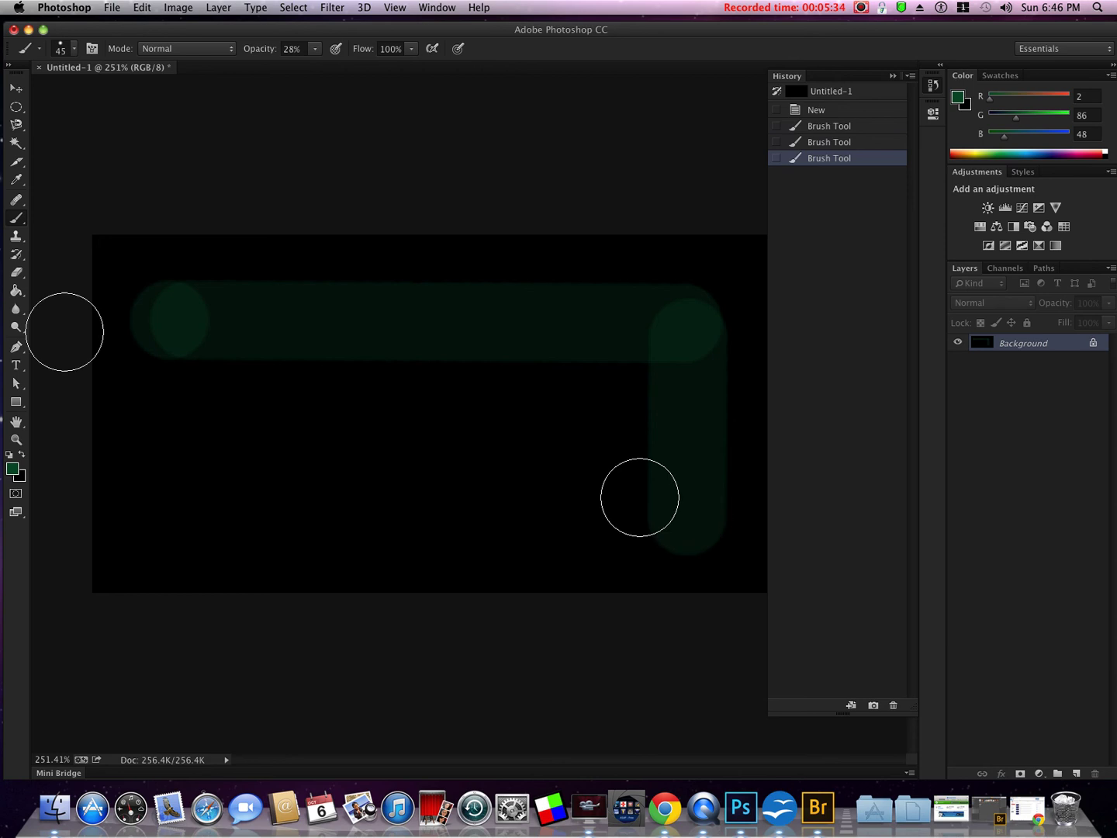
left_click(836, 111)
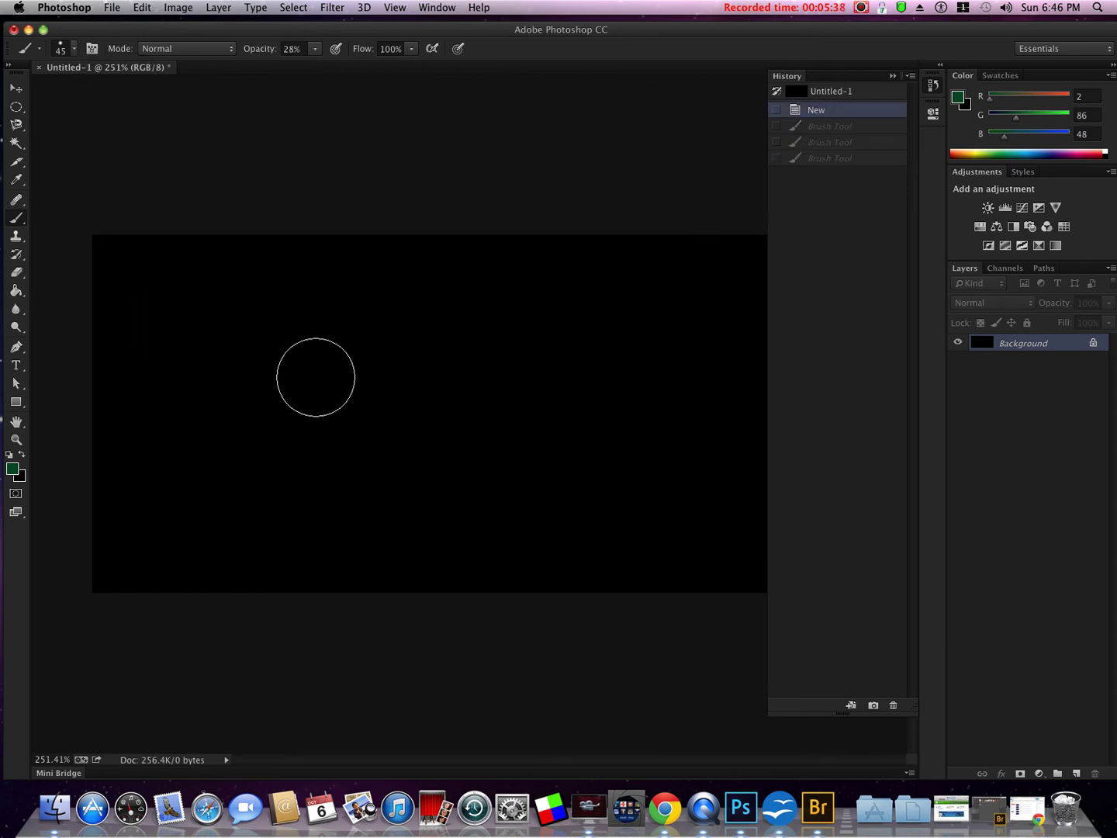
left_click(316, 376)
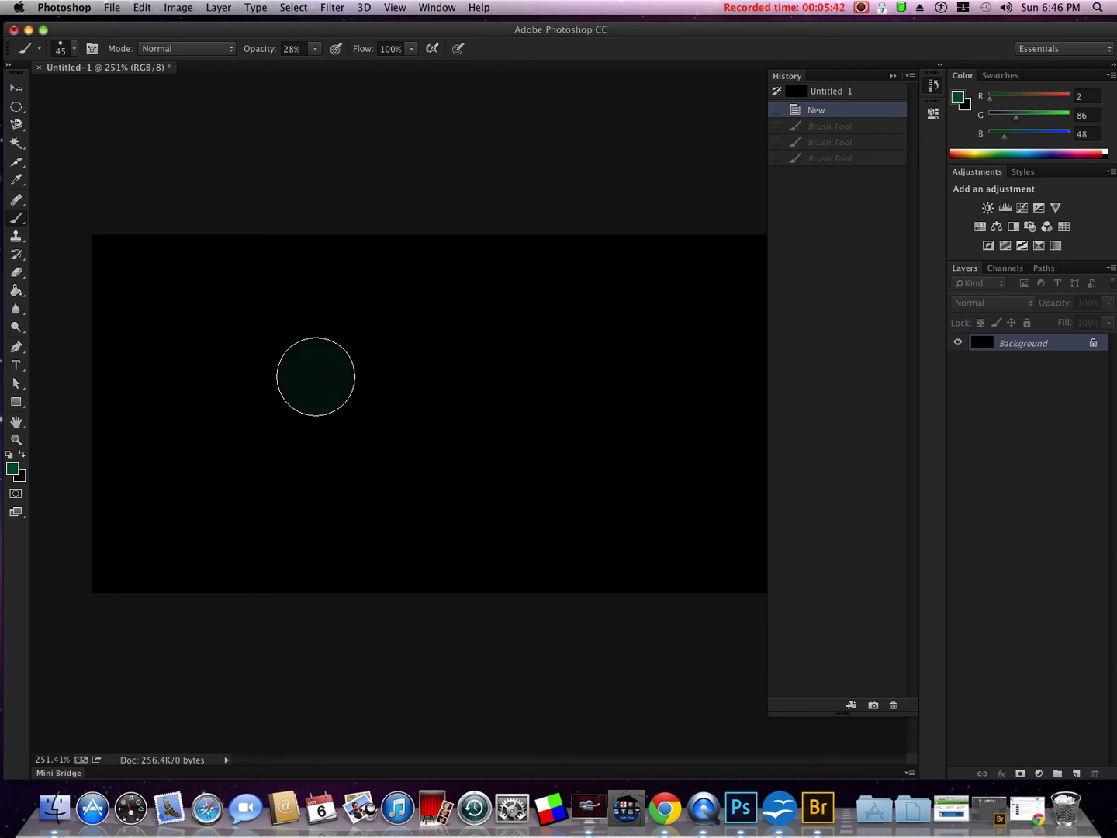
left_click_drag(179, 309, 768, 332)
left_click(276, 375)
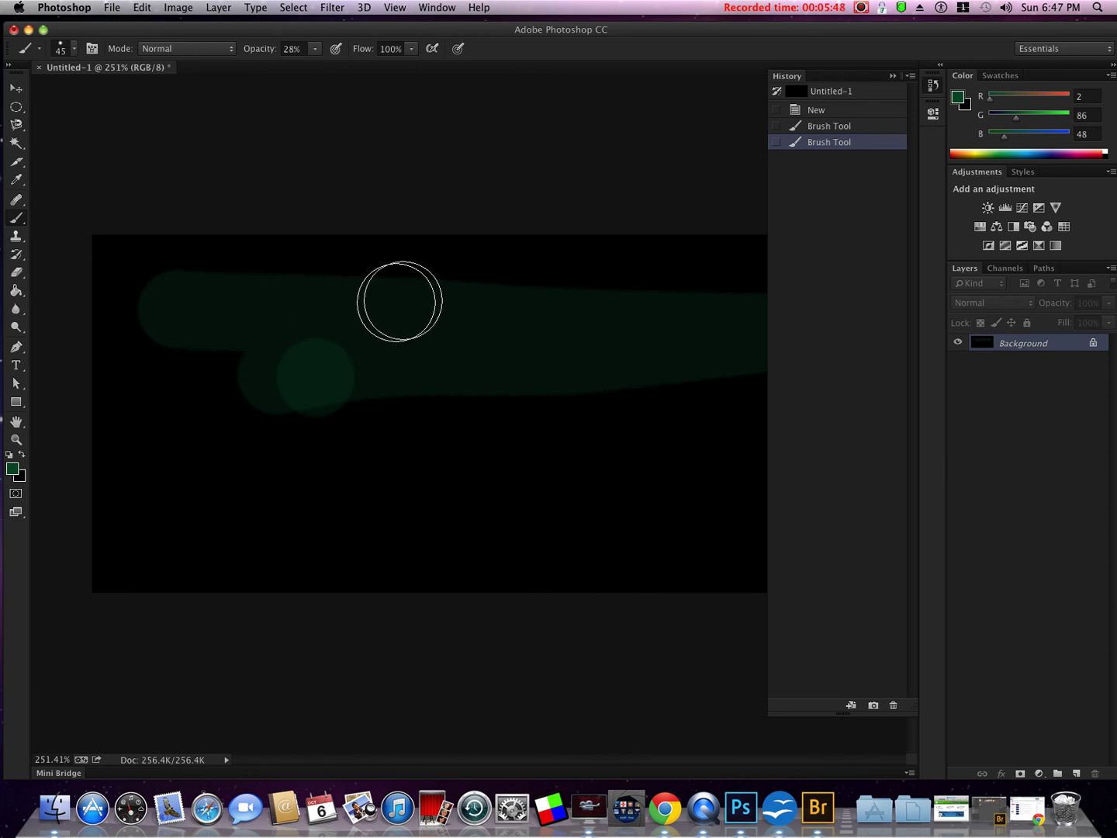
left_click(815, 110)
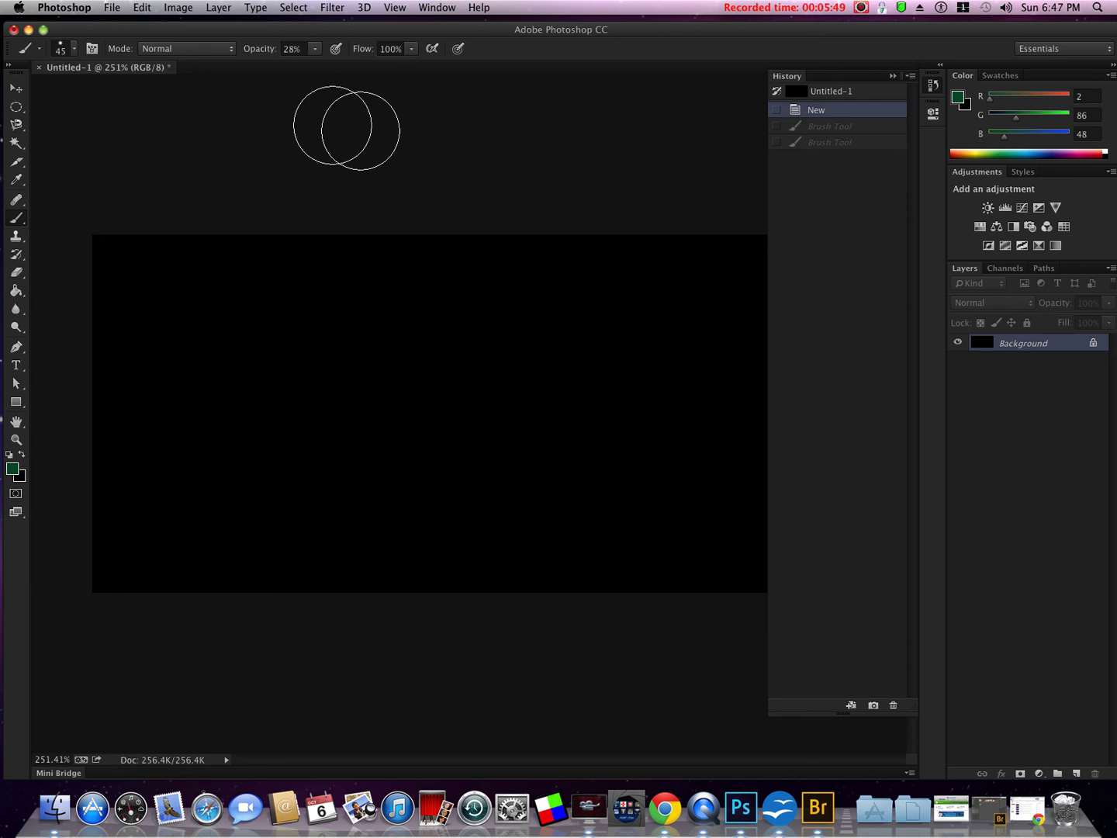
left_click(74, 51)
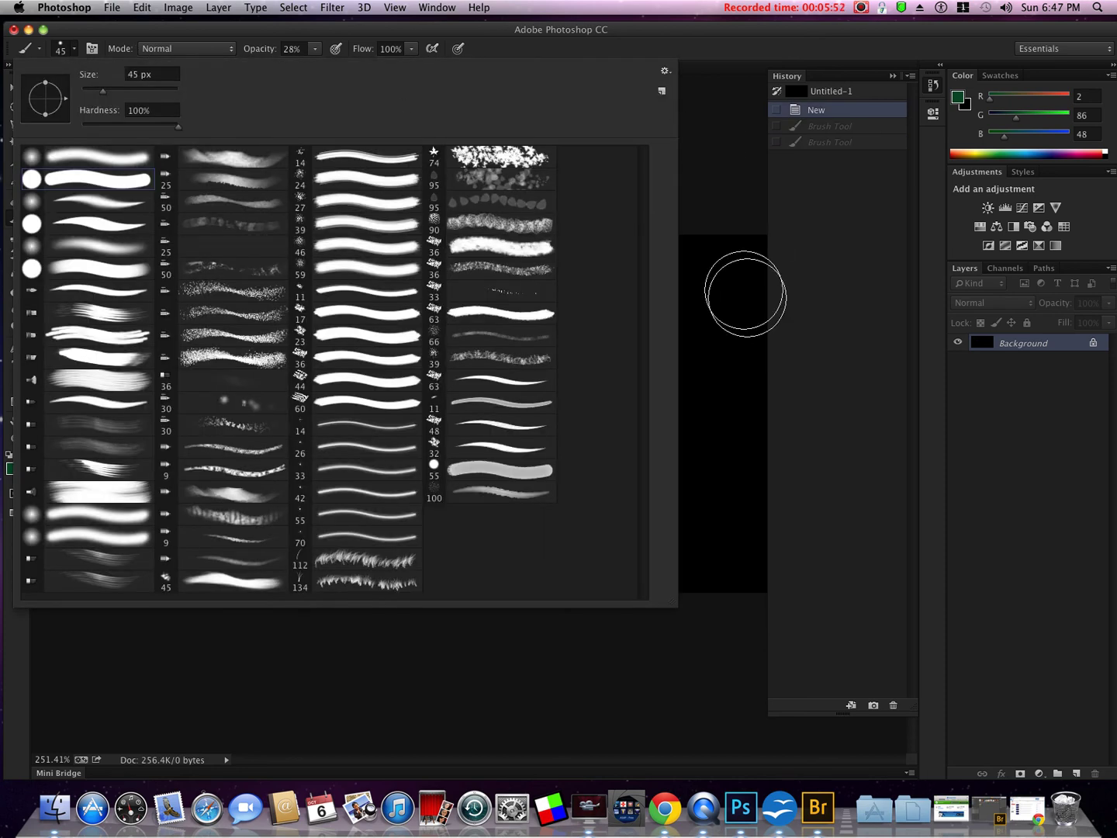
left_click(730, 208)
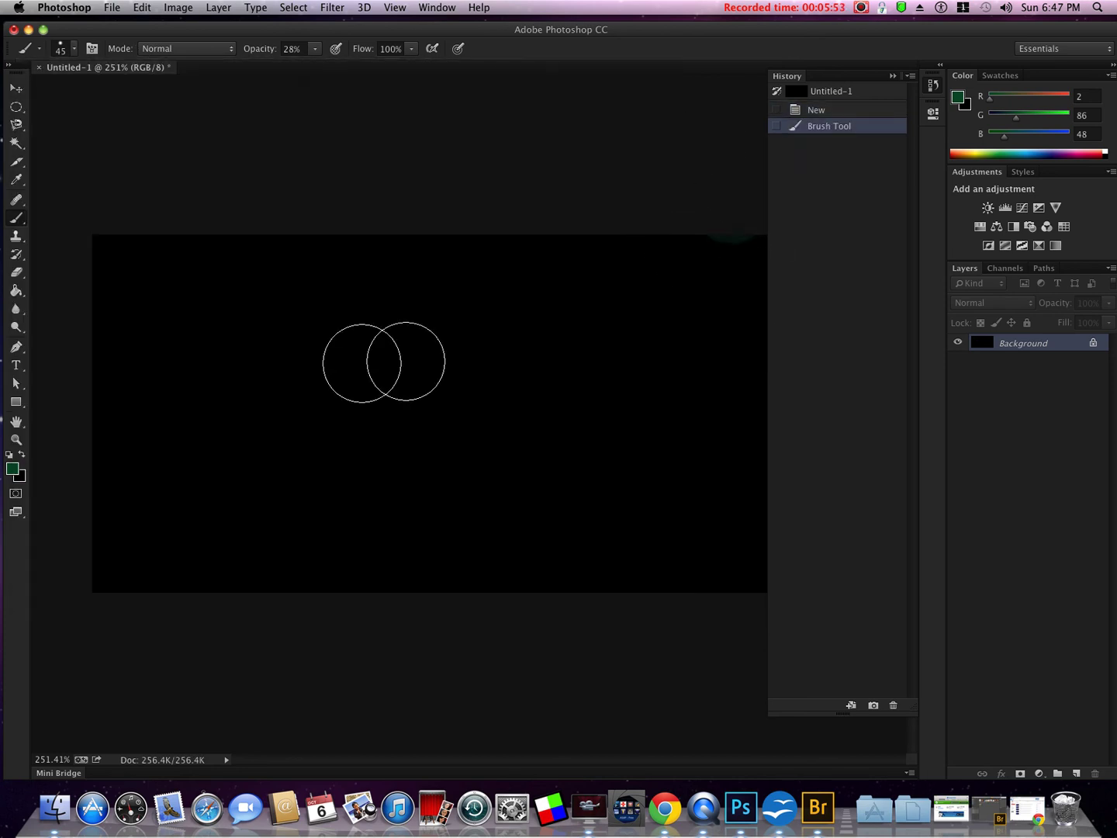
left_click(186, 362, "shift")
left_click(447, 419, "shift")
left_click(667, 388, "shift")
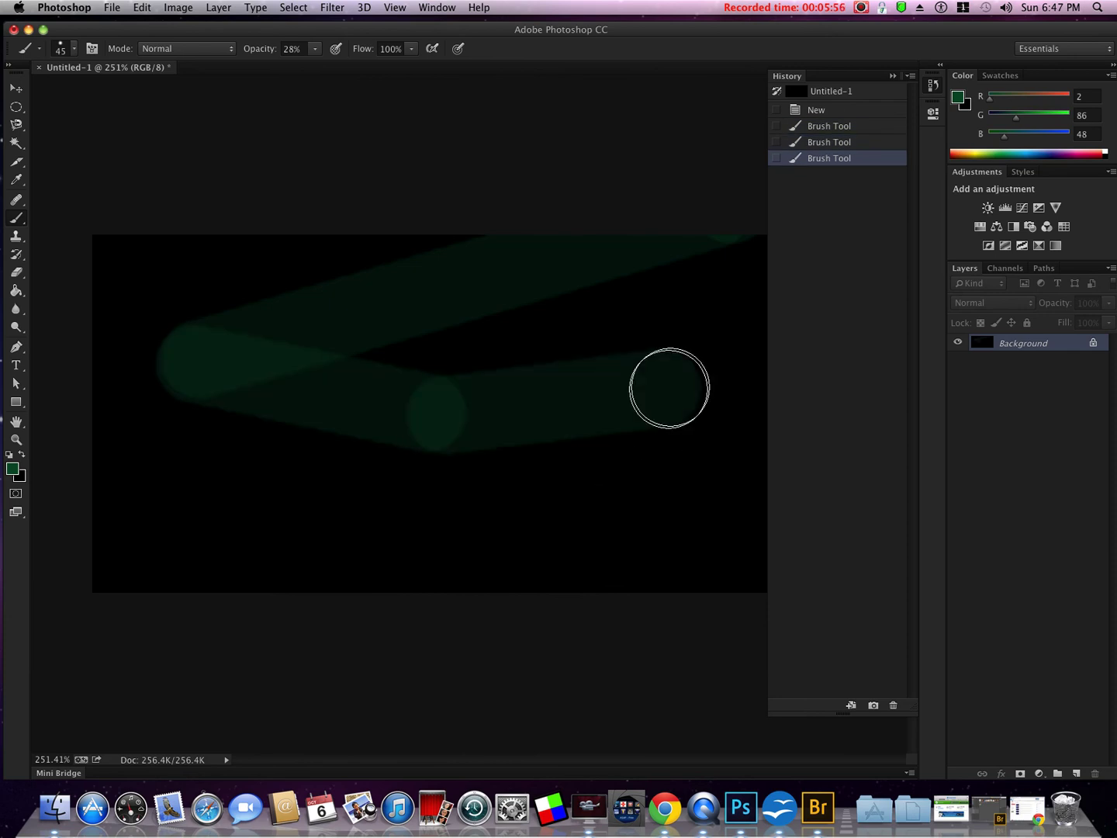
left_click(693, 393, "shift")
left_click(694, 481, "shift")
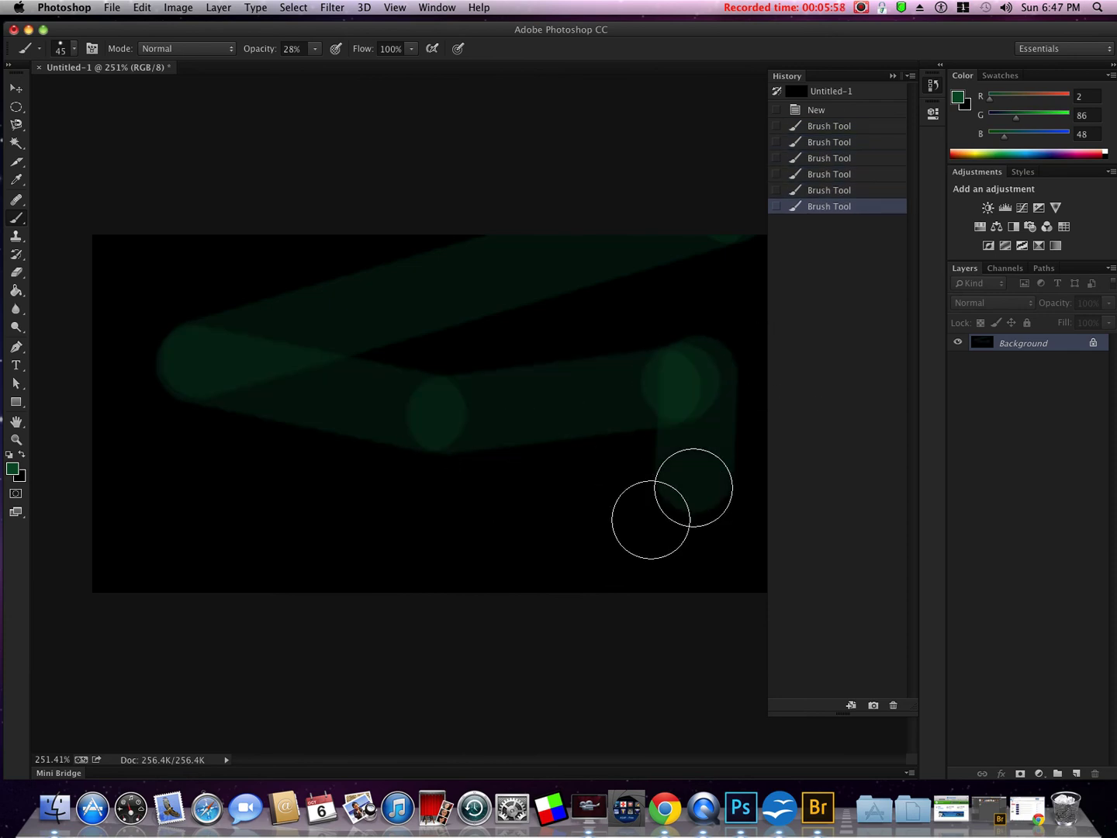
left_click(543, 527, "shift")
left_click(142, 496, "shift")
left_click(138, 354, "shift")
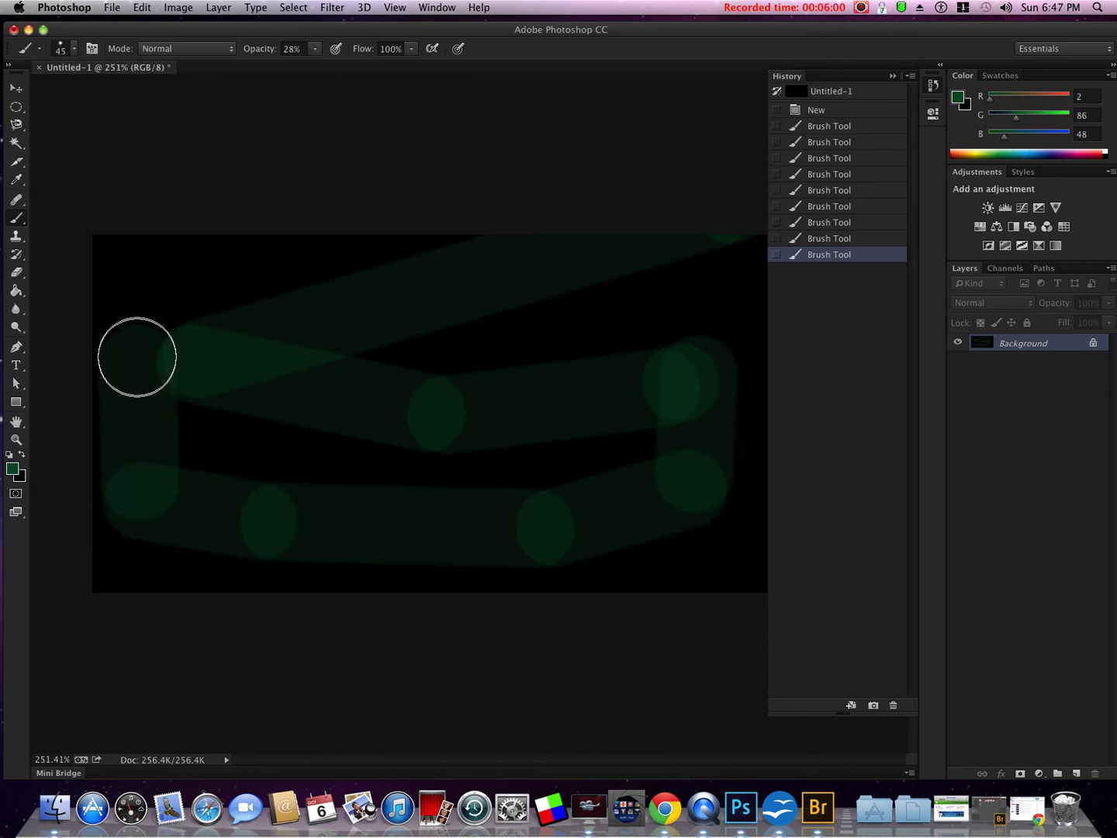
left_click(143, 264, "shift")
left_click(168, 272, "shift")
left_click(408, 286, "shift")
left_click(602, 349, "shift")
left_click(601, 419, "shift")
left_click(398, 471, "shift")
left_click(295, 395, "shift")
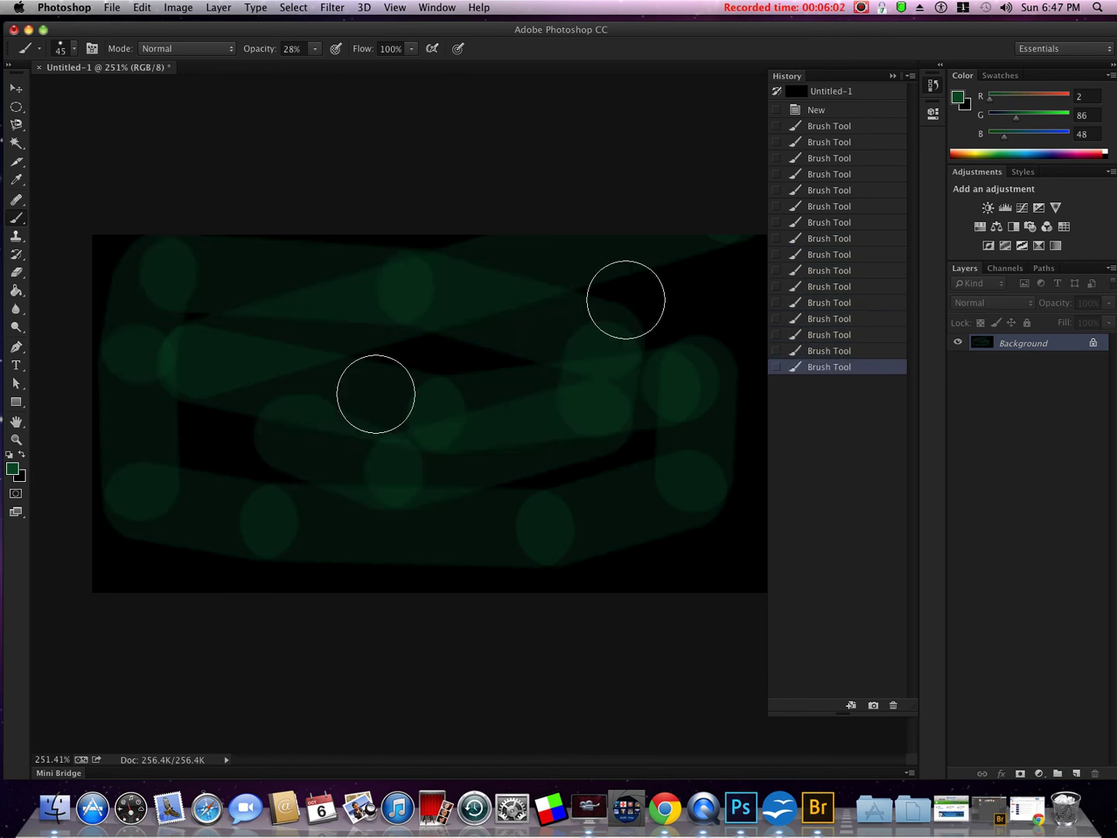
left_click(827, 111)
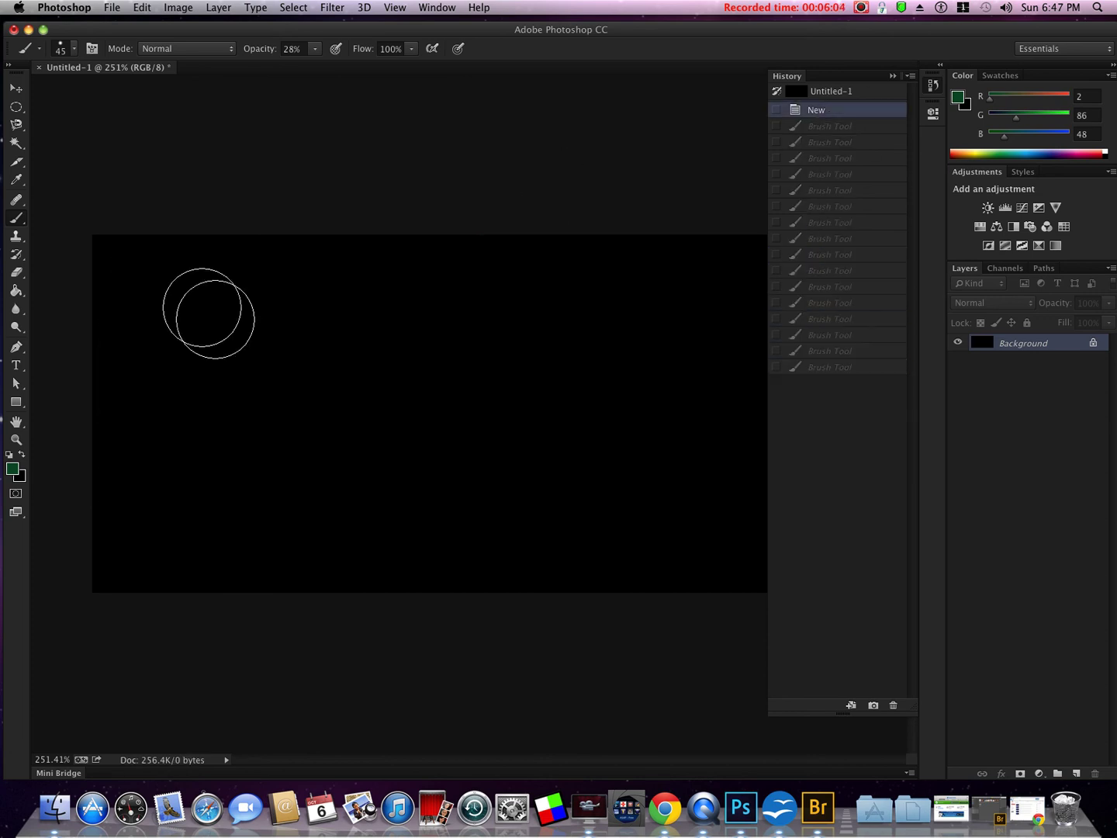
Step: Select the 134 px grass brush preset and stamp the first faint green tufts
left_click(75, 51)
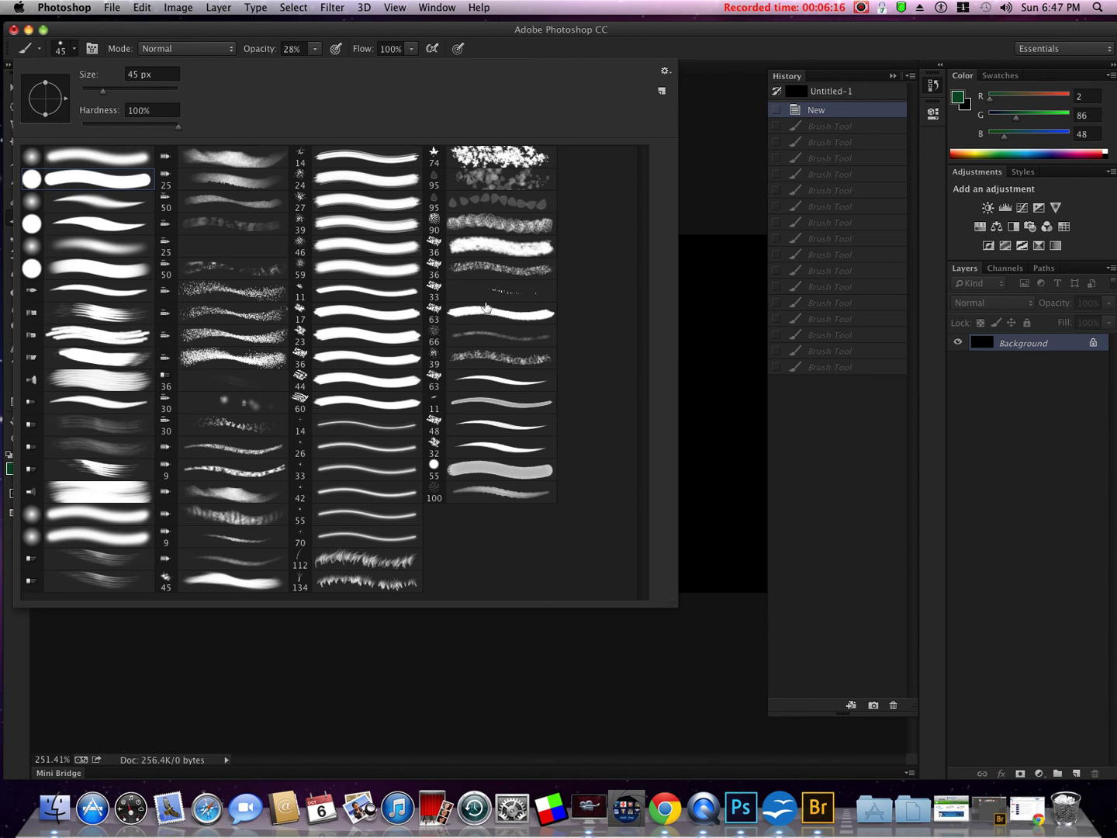
double_click(347, 589)
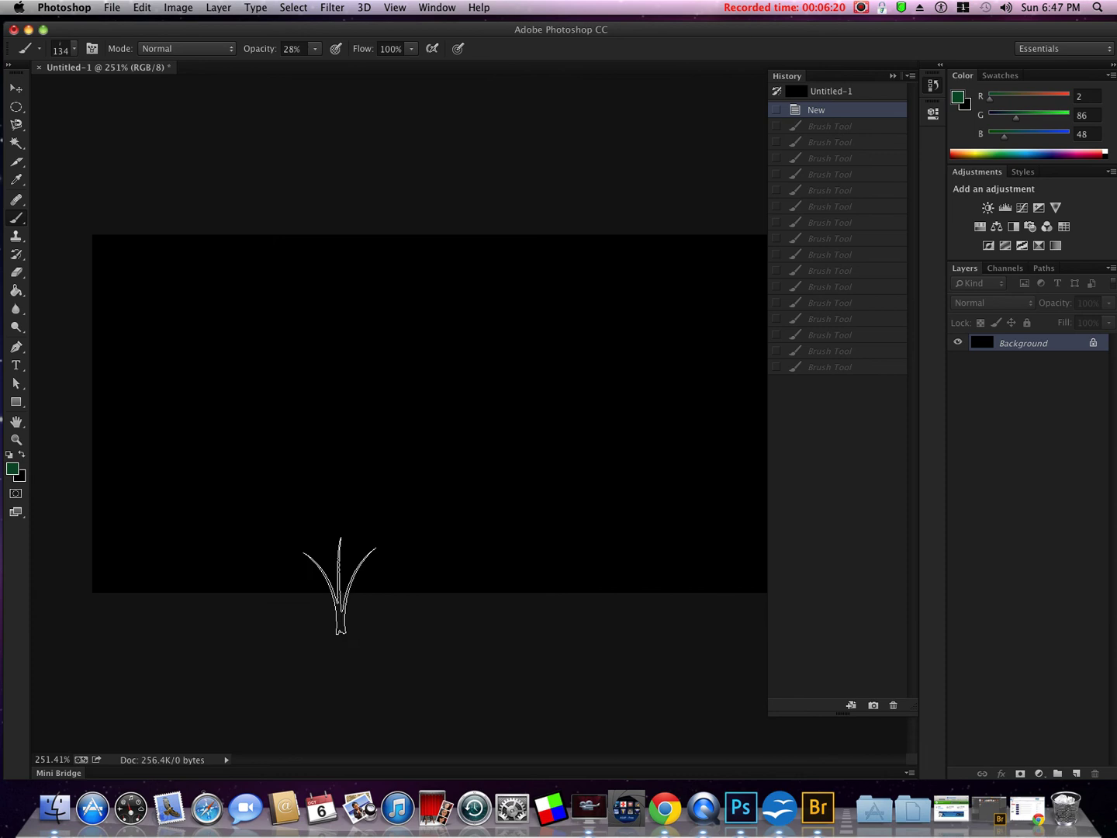
left_click(167, 365)
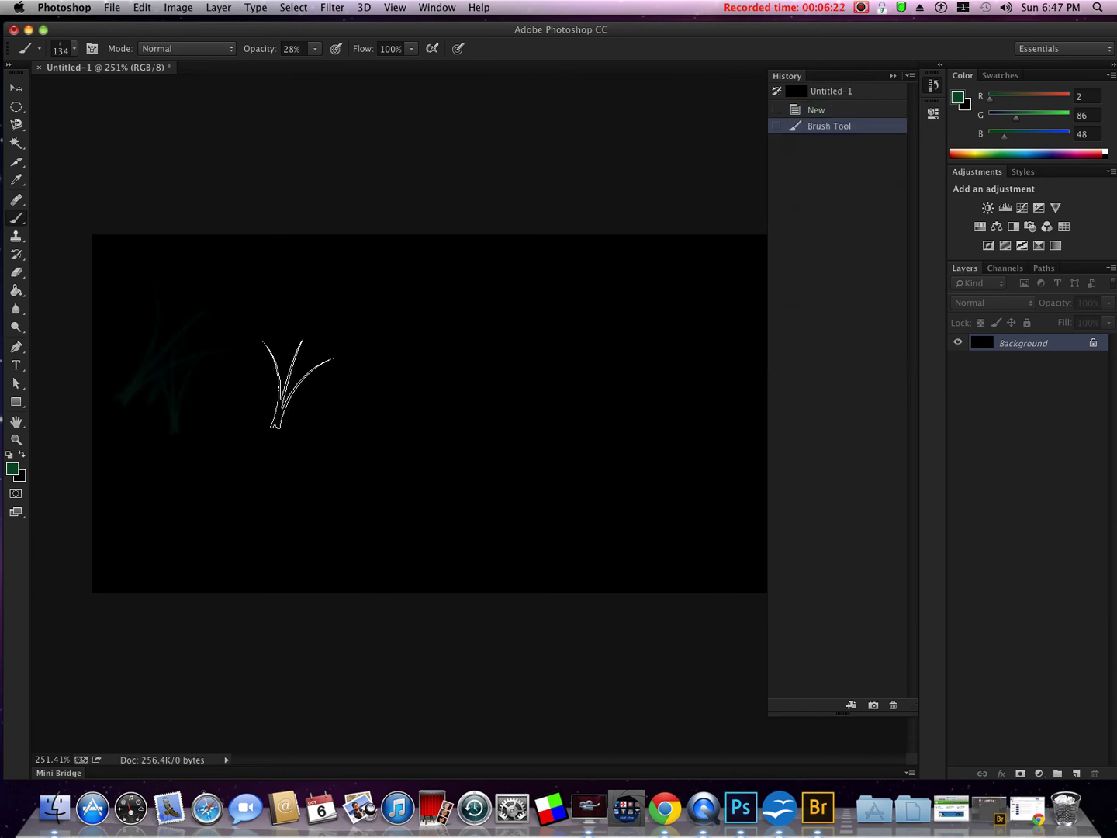
left_click(247, 392)
Step: Stamp more faint green grass tufts across the middle and lower-left canvas
left_click(451, 407)
left_click(497, 411)
left_click(427, 430)
left_click(262, 411)
left_click(304, 465)
left_click(325, 504)
left_click(341, 523)
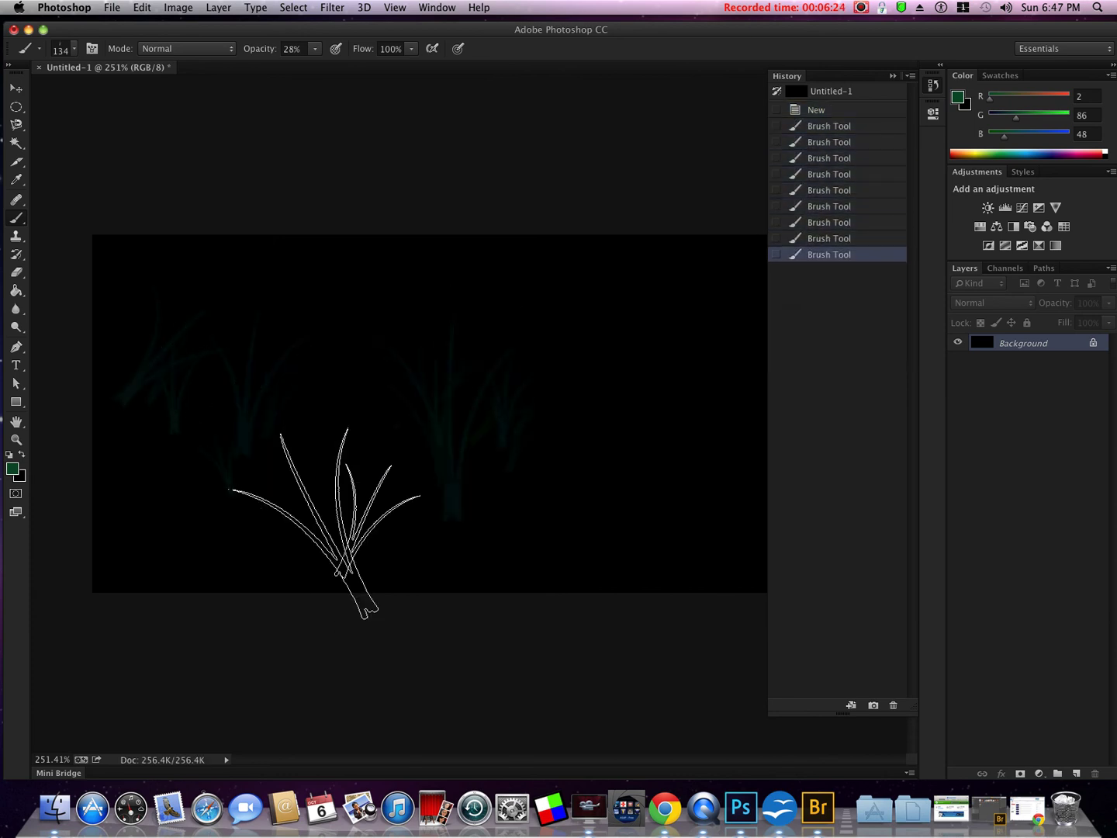
left_click(403, 512)
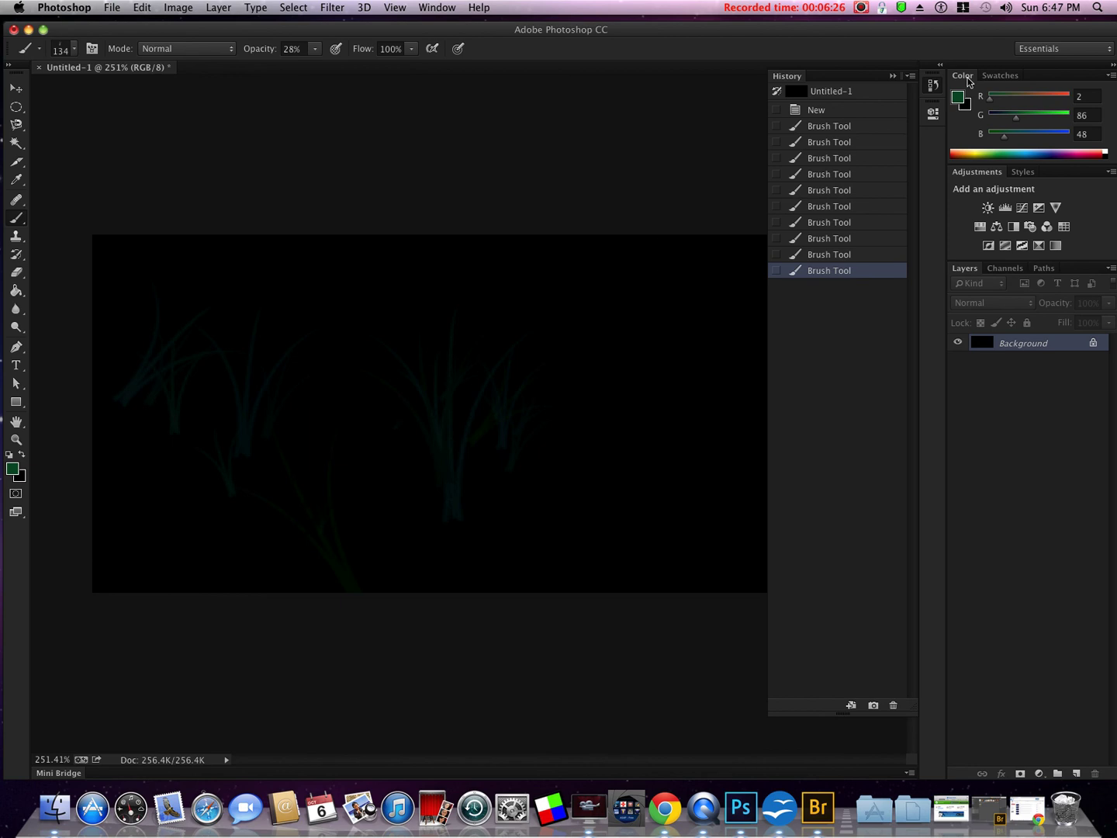
Step: Change the foreground colour to a bright green (4, 239, 131)
left_click(963, 103)
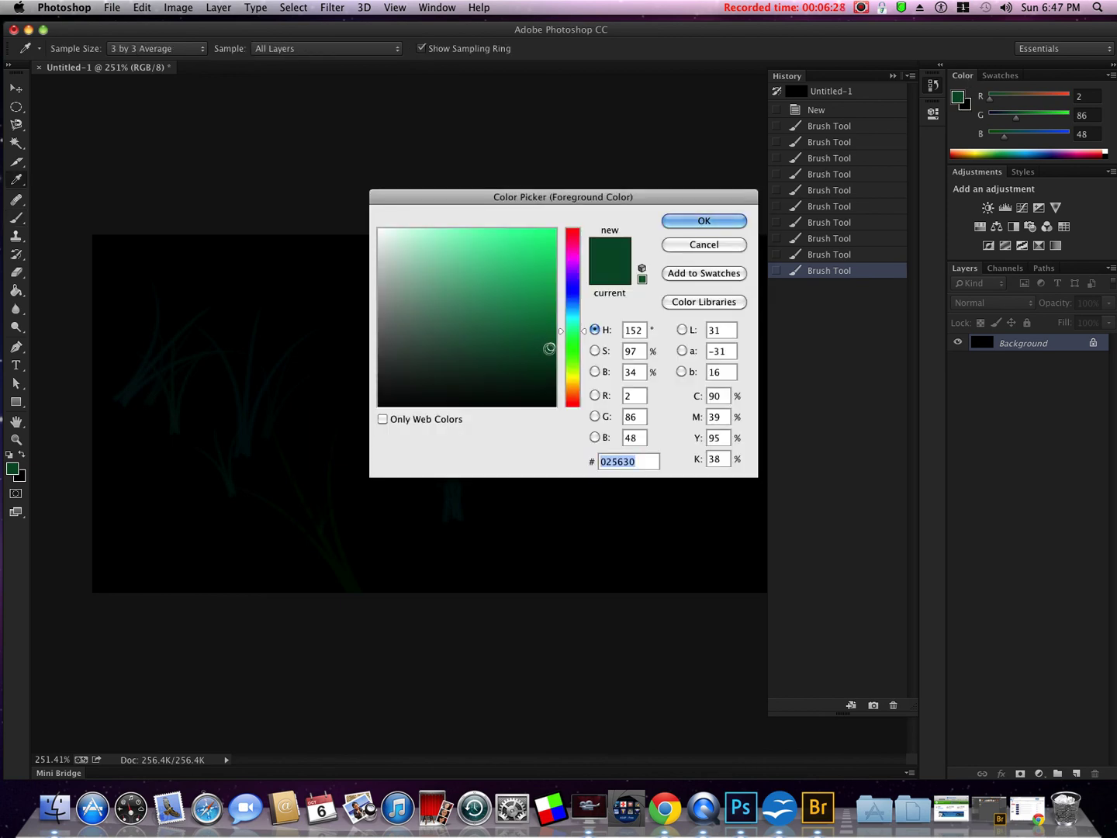
left_click_drag(549, 346, 554, 241)
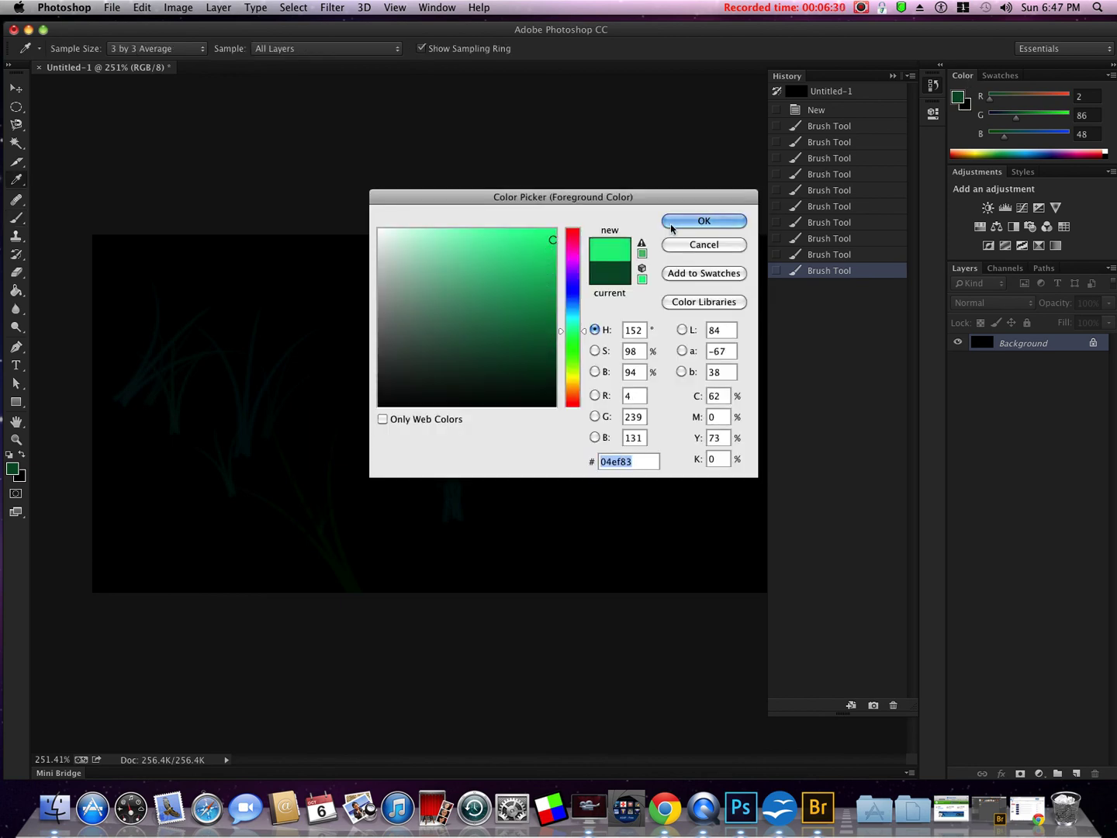
left_click(703, 220)
Step: Stamp a row of bright-green grass tufts across the lower canvas
left_click(655, 438)
left_click(512, 501)
left_click(419, 508)
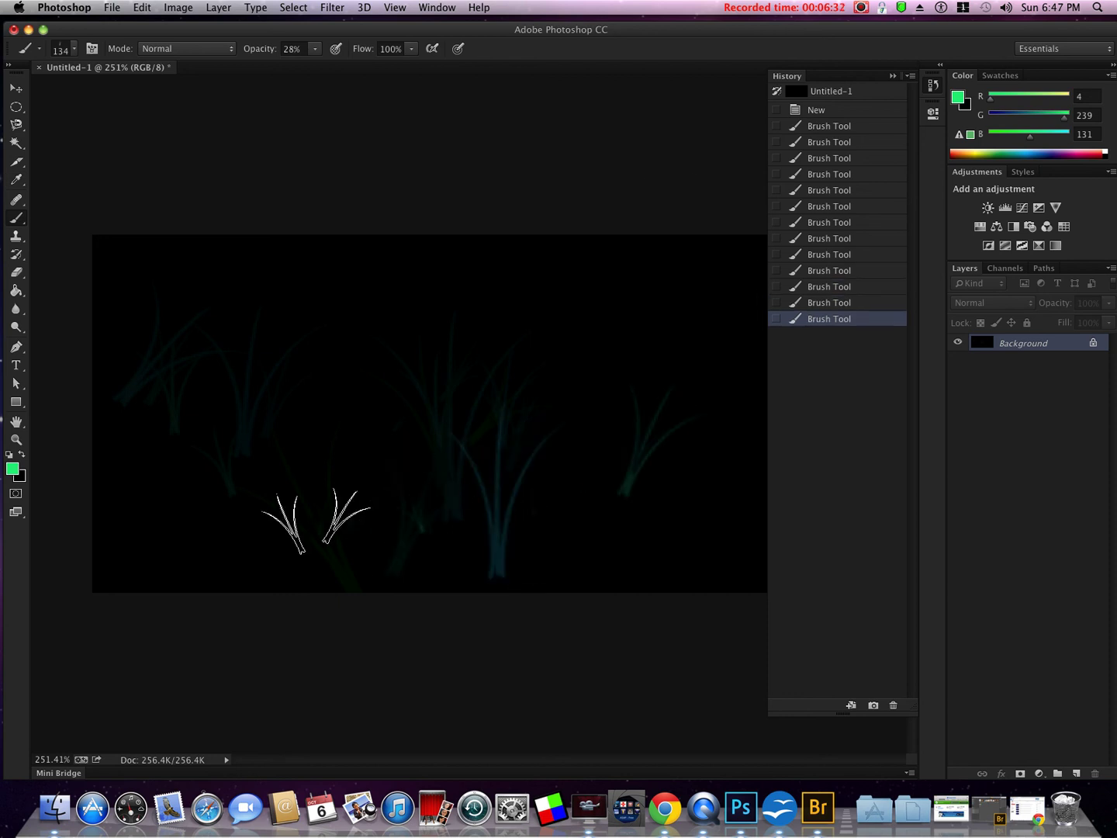
left_click(311, 512)
left_click(256, 516)
left_click(202, 516)
left_click(167, 516)
left_click(143, 521)
Step: Add more grass tufts along the bottom edge of the canvas
left_click(125, 529)
left_click(201, 551)
left_click(274, 573)
left_click(372, 543)
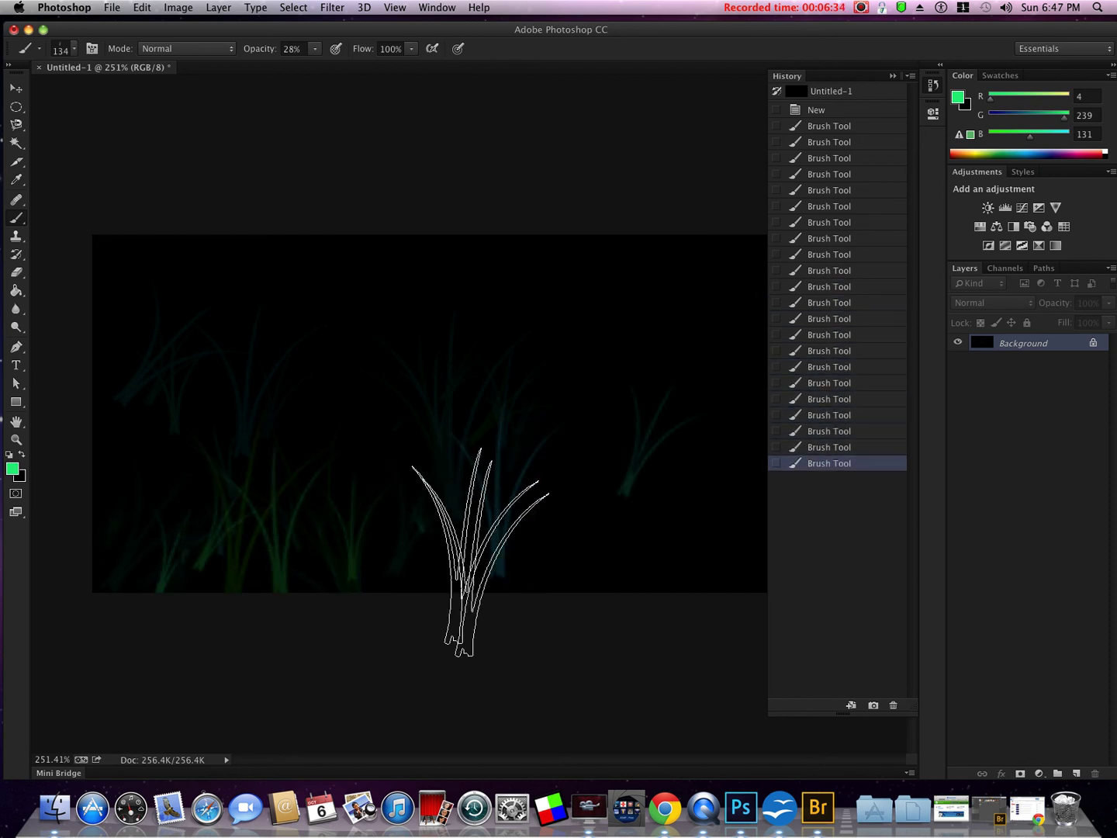
left_click(620, 500)
left_click(497, 521)
left_click(429, 504)
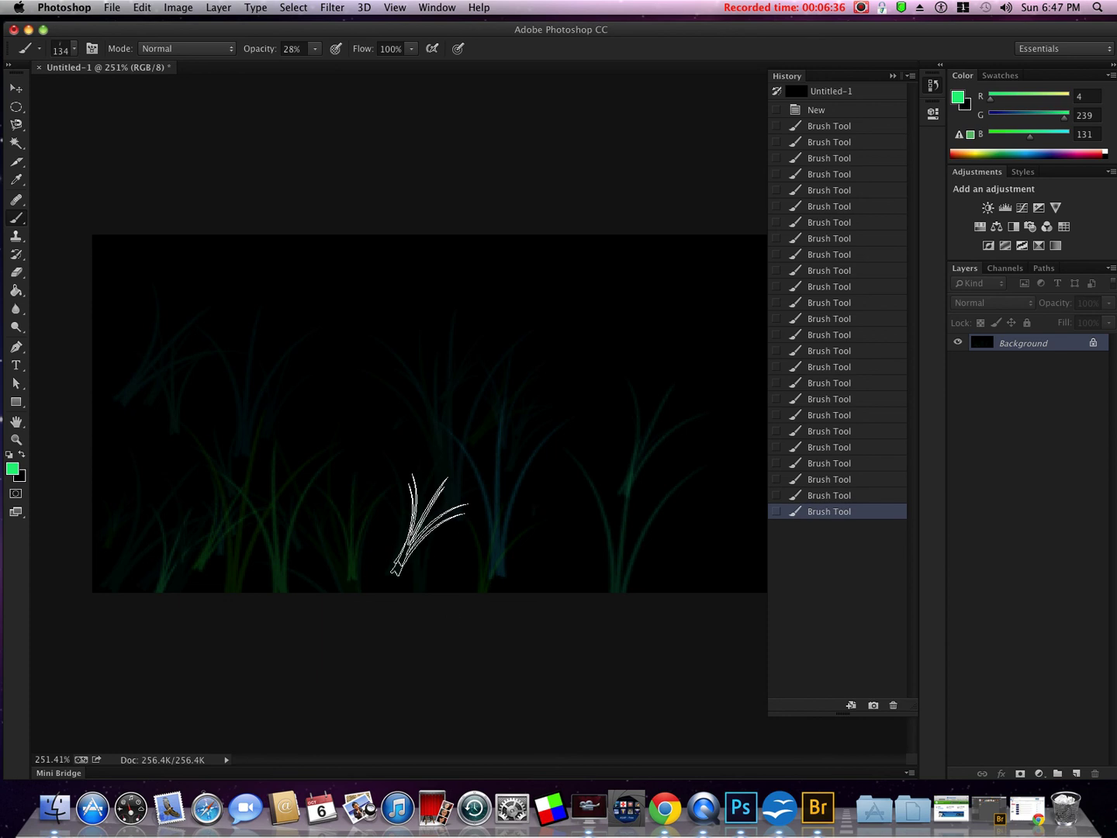
left_click(411, 516)
Step: Enlarge the brush to 300 px and paint large grass tufts and a sweep leftward
key("bracketright")
key("bracketright")
key("bracketright")
key("bracketright")
left_click(474, 511)
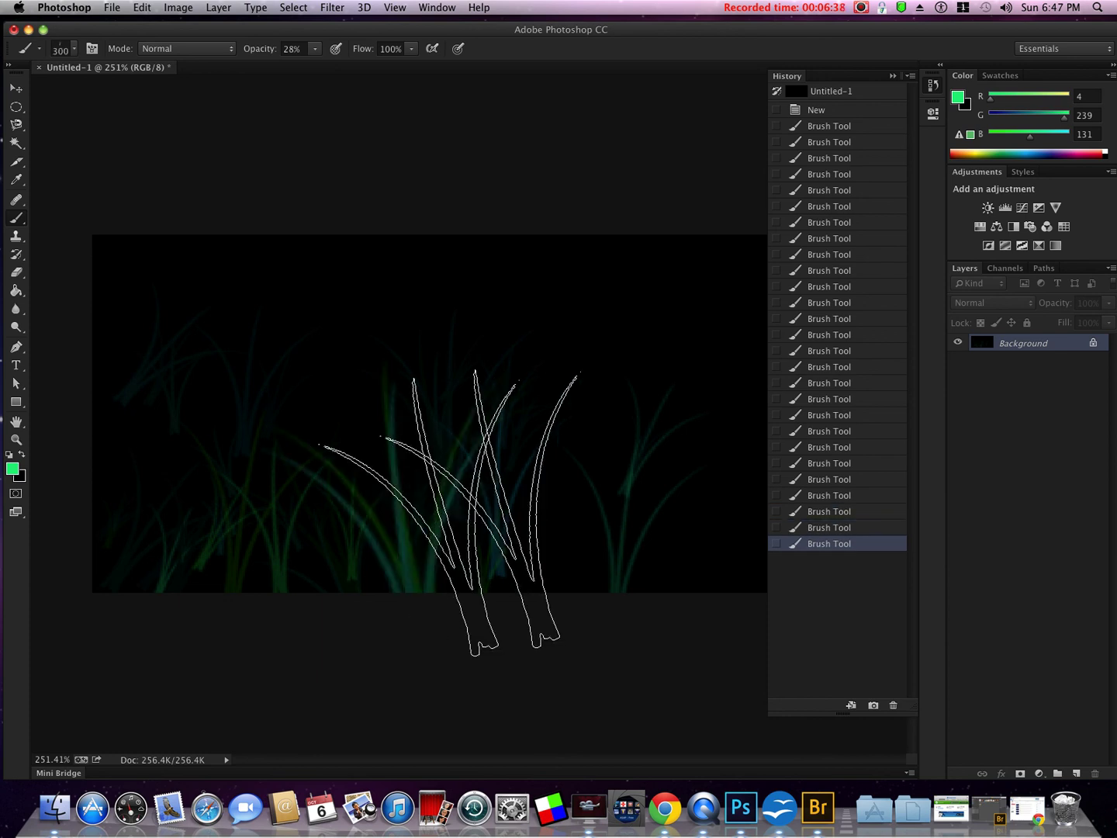
left_click(613, 497)
left_click(590, 521)
left_click(551, 543)
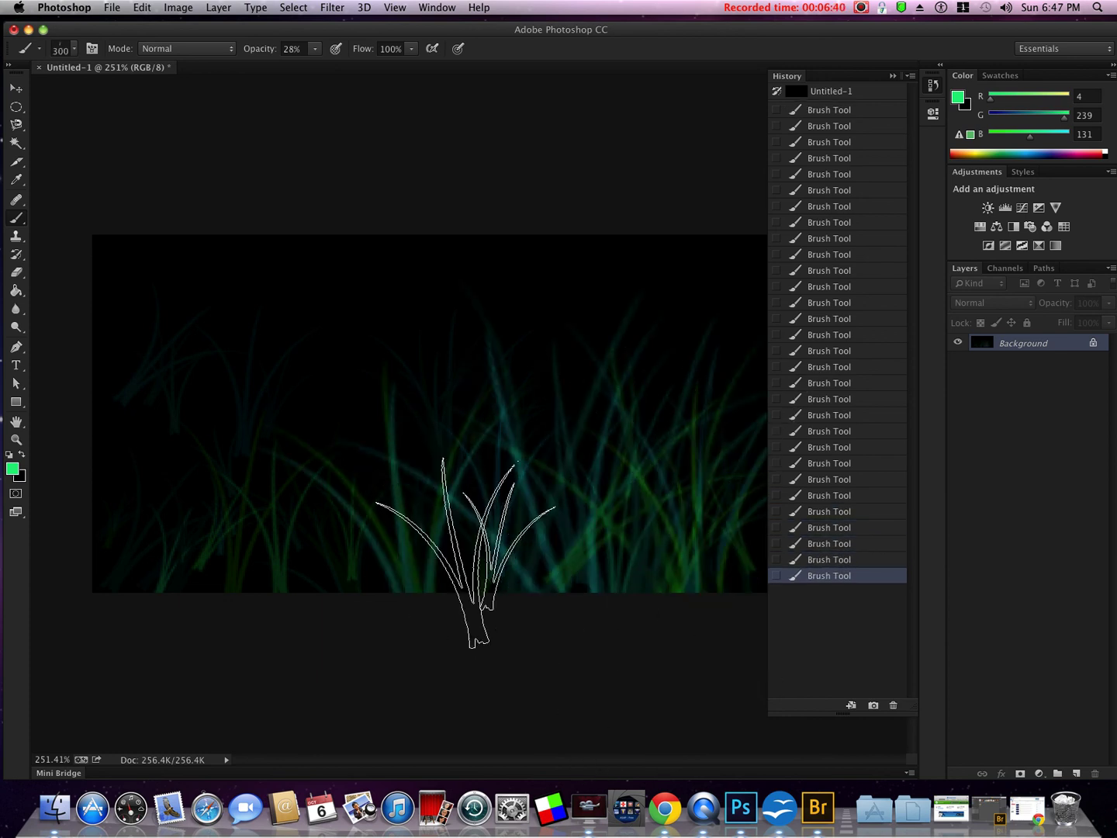
mouse_move(466, 553)
left_mouse_down()
mouse_move(298, 542)
mouse_move(103, 555)
mouse_move(172, 473)
left_mouse_up()
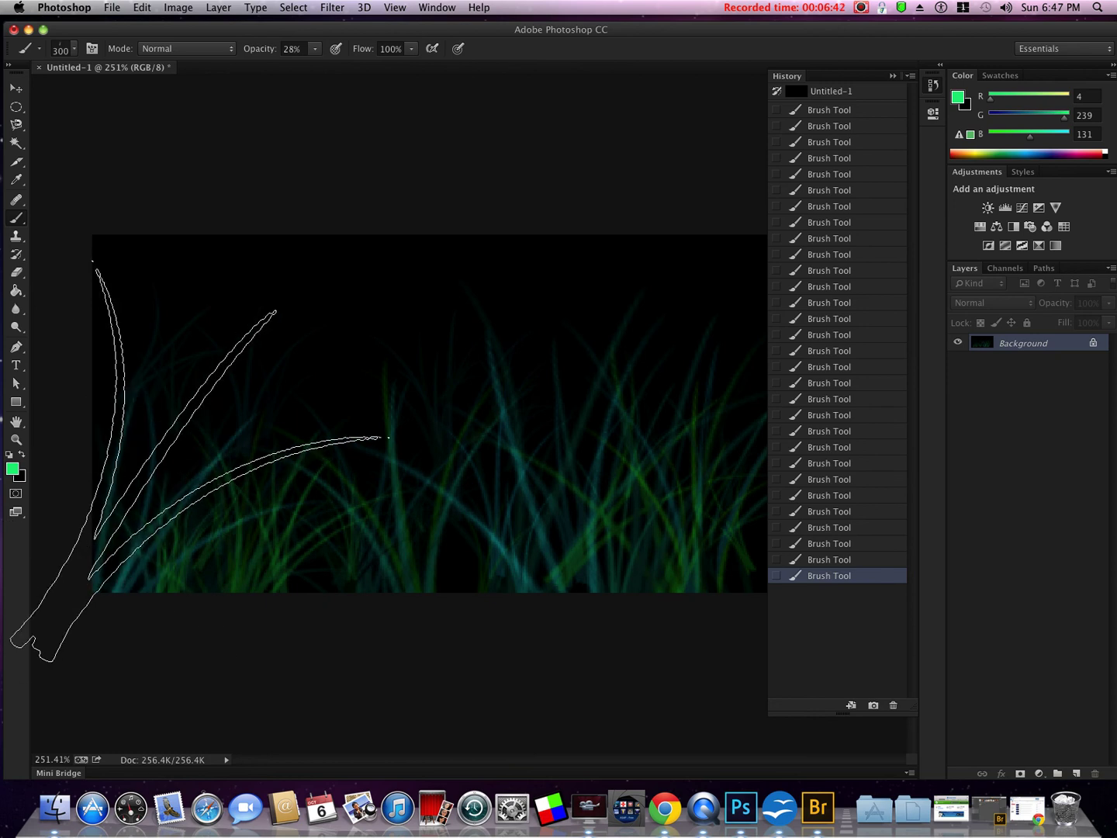
Step: At 800 px, drag large grass strands across the canvas, then revert to blank
key("bracketleft")
key("bracketleft")
key("bracketleft")
key("bracketleft")
key("bracketleft")
key("bracketright")
key("bracketright")
key("bracketright")
key("bracketright")
key("bracketright")
key("bracketright")
key("bracketright")
key("bracketright")
key("bracketright")
key("bracketright")
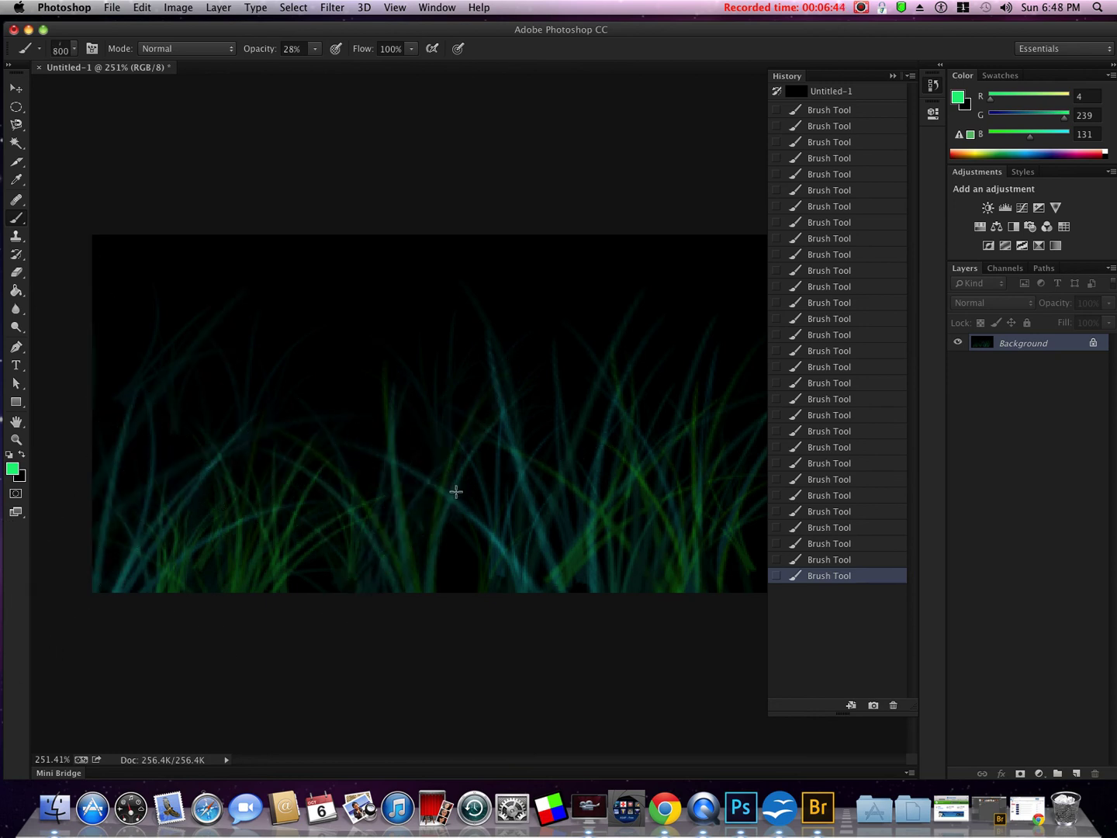
mouse_move(464, 508)
left_mouse_down()
mouse_move(448, 541)
mouse_move(120, 573)
left_mouse_up()
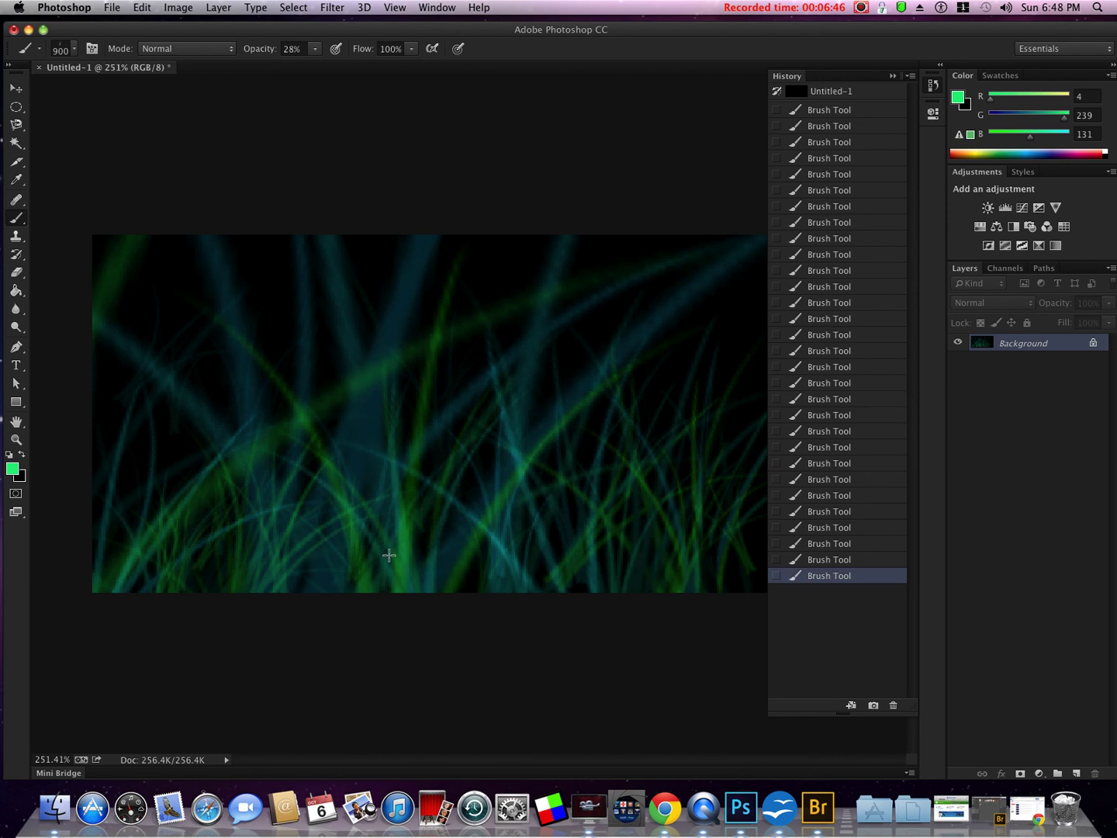
mouse_move(389, 554)
left_mouse_down()
mouse_move(740, 574)
mouse_move(682, 531)
left_mouse_up()
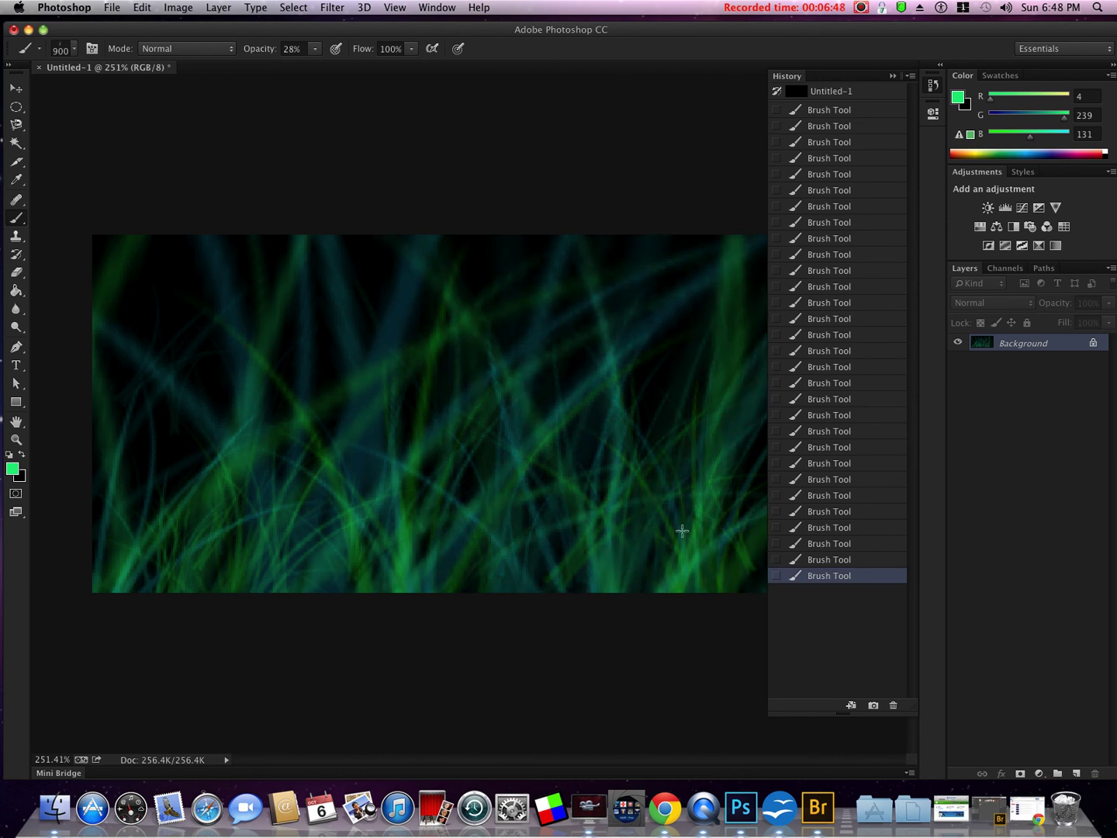
left_click(851, 99)
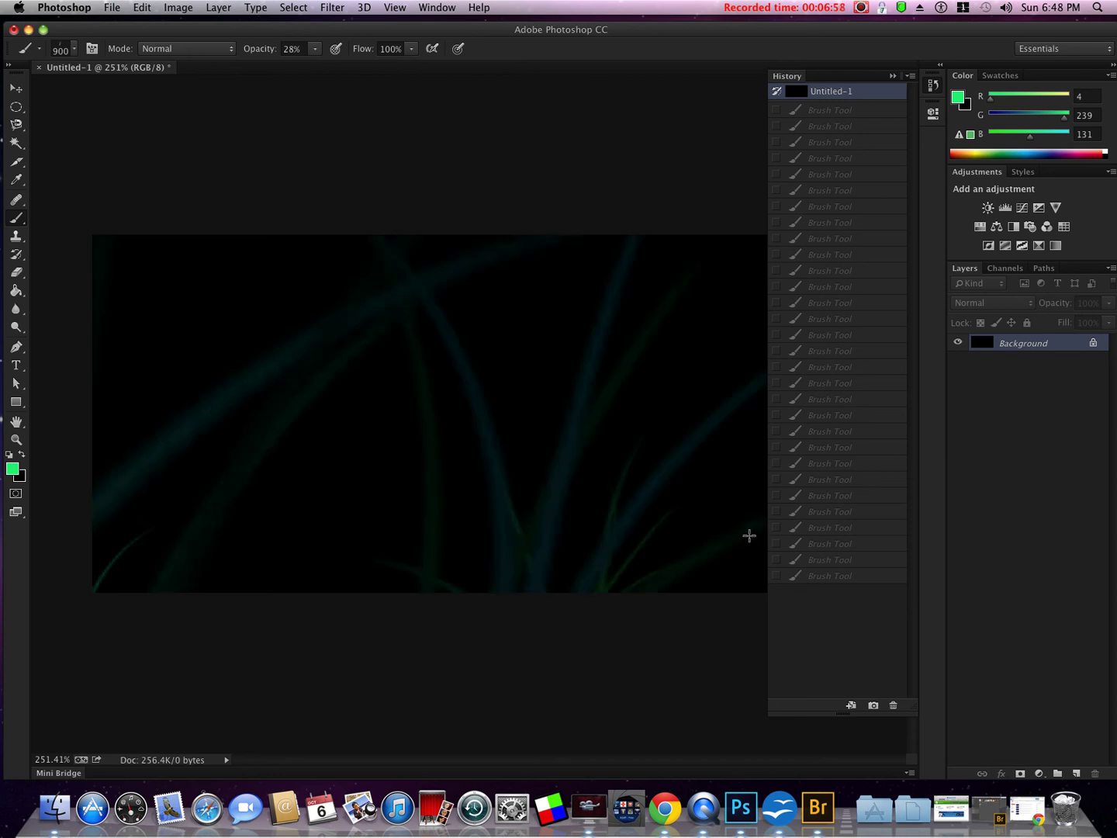
Step: Test large grass strokes, revert the canvas to black, and settle on a 100 px brush
mouse_move(241, 547)
left_mouse_down()
mouse_move(107, 543)
mouse_move(716, 549)
mouse_move(707, 549)
left_mouse_up()
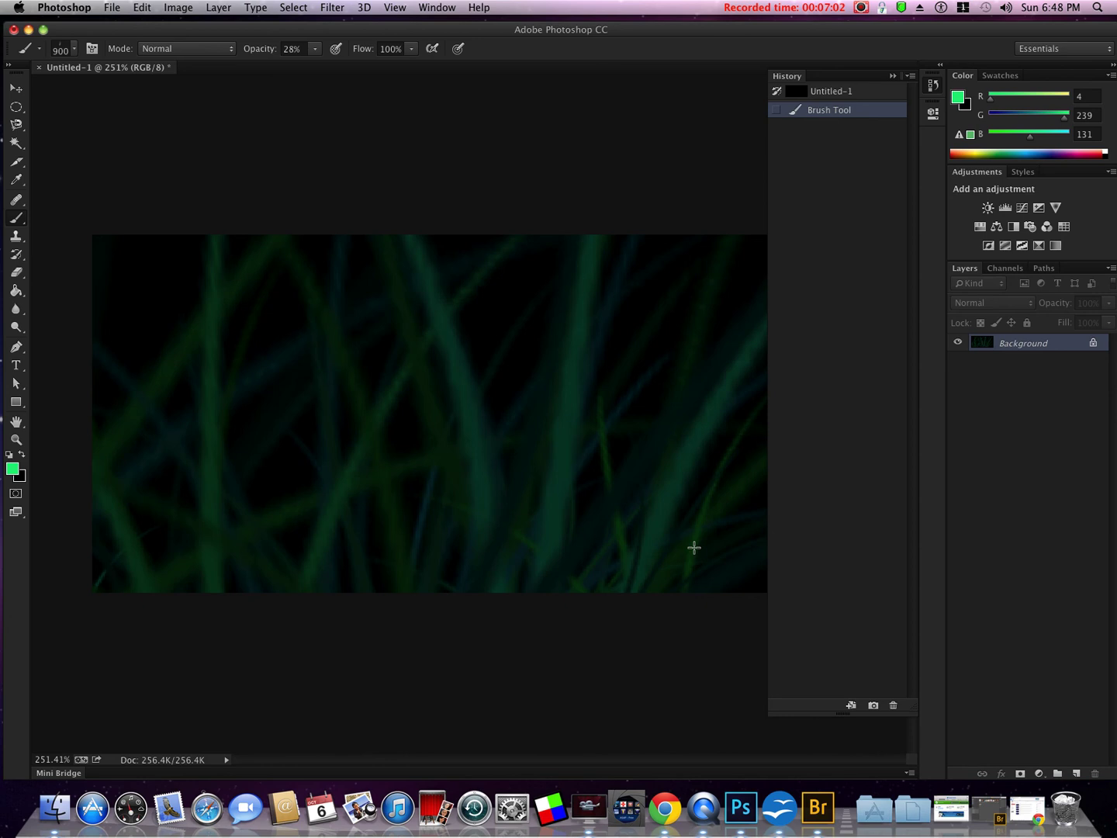
left_click(838, 93)
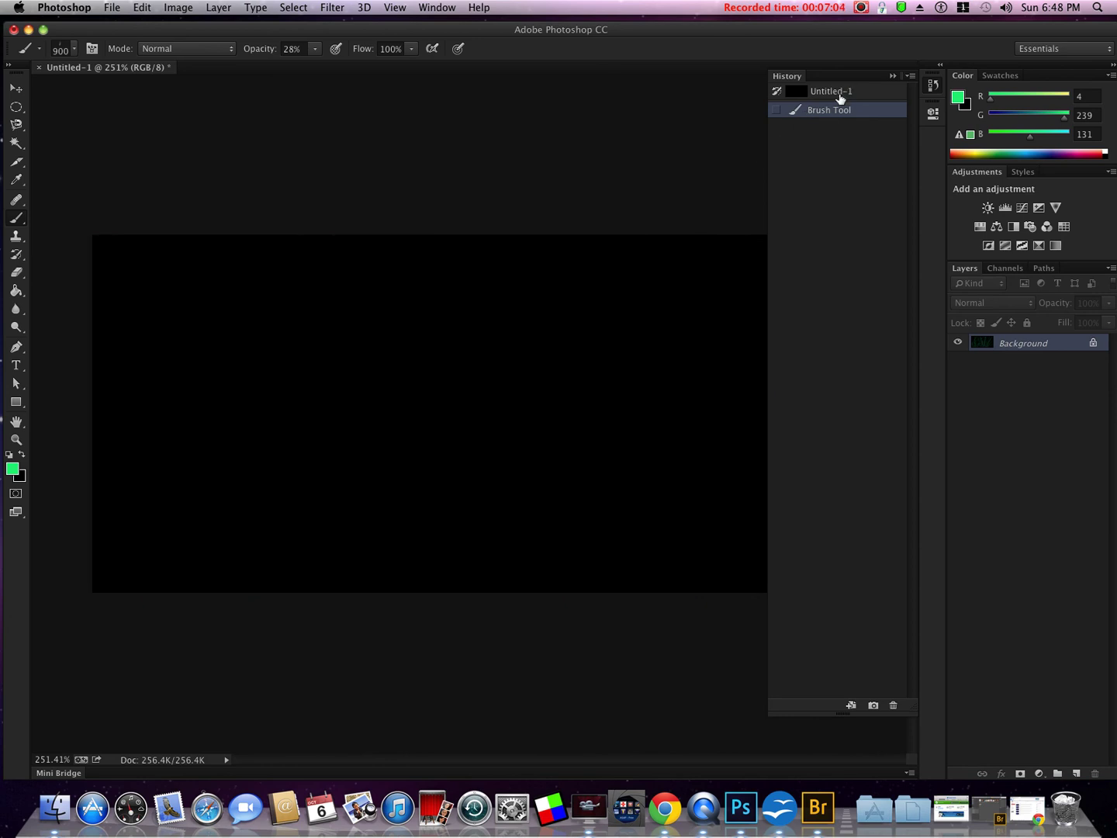
left_click(543, 407)
key("bracketleft")
key("bracketleft")
key("bracketleft")
key("bracketleft")
key("bracketleft")
key("bracketleft")
key("bracketleft")
key("bracketleft")
key("bracketleft")
key("bracketleft")
key("bracketleft")
key("bracketleft")
key("bracketleft")
key("bracketright")
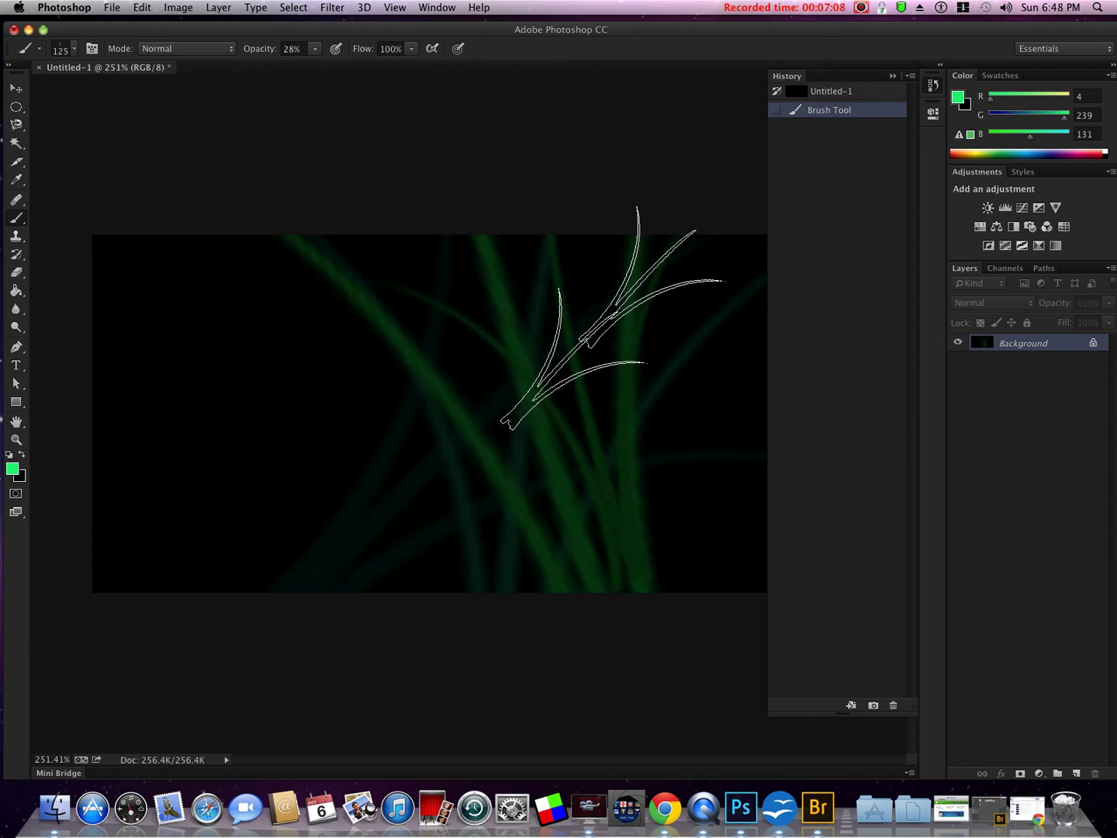
left_click(853, 94)
key("bracketleft")
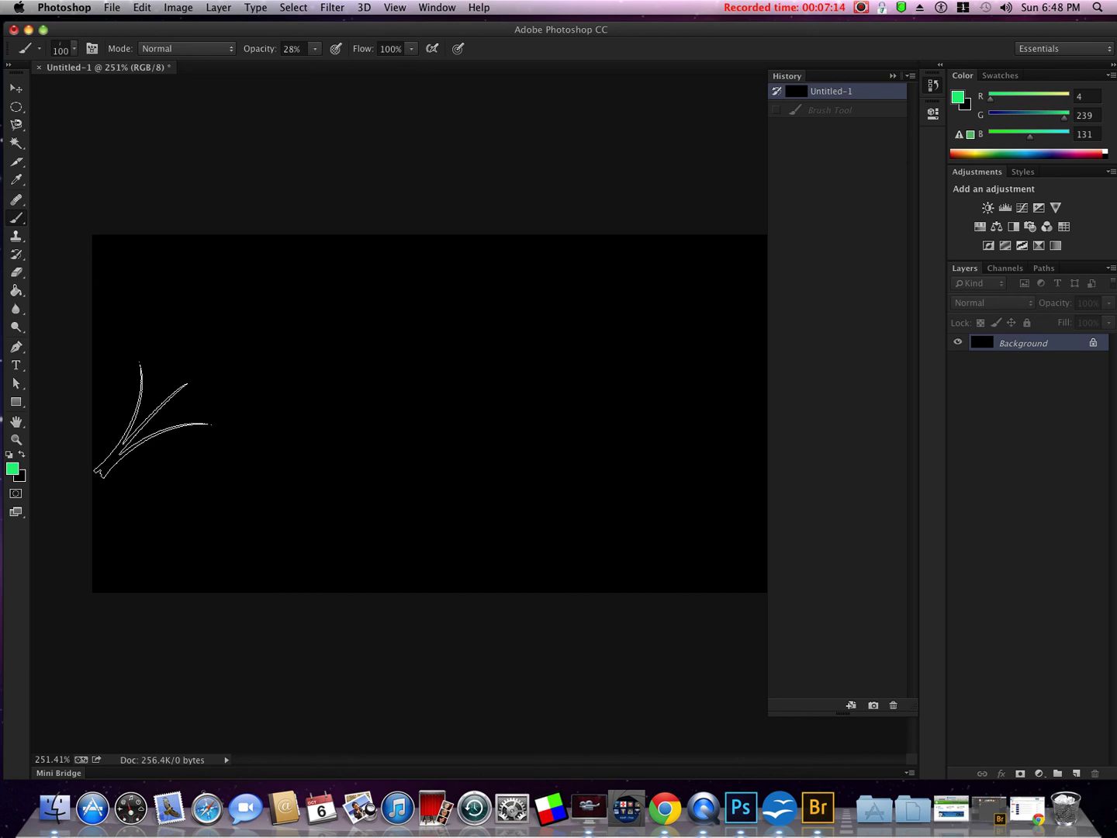
Step: Paint a horizontal grass band across the middle and a vertical strip over the centre
mouse_move(152, 419)
left_mouse_down()
mouse_move(636, 421)
mouse_move(199, 436)
mouse_move(688, 444)
mouse_move(139, 454)
mouse_move(544, 457)
mouse_move(389, 447)
mouse_move(426, 460)
mouse_move(244, 464)
mouse_move(210, 496)
mouse_move(251, 540)
mouse_move(535, 543)
left_mouse_up()
mouse_move(538, 710)
left_mouse_down()
mouse_move(505, 583)
mouse_move(668, 661)
mouse_move(762, 643)
mouse_move(736, 653)
mouse_move(687, 631)
left_mouse_up()
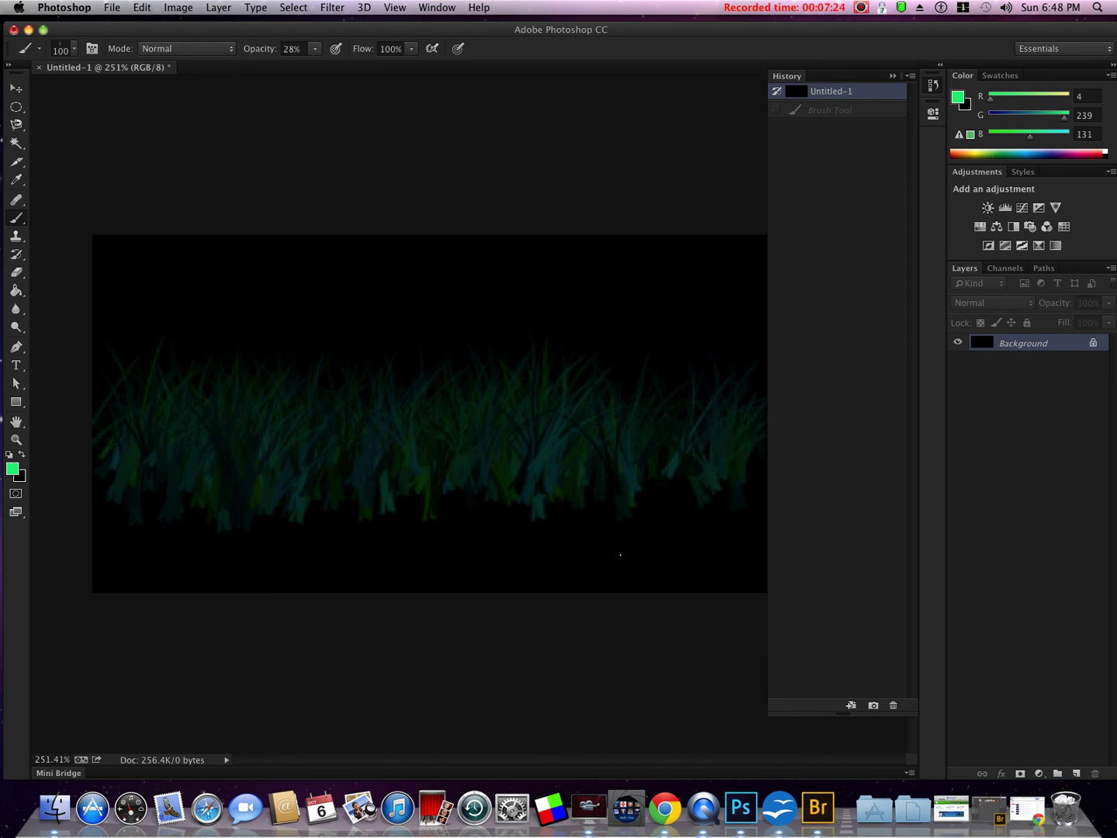
left_click_drag(621, 554, 579, 430)
mouse_move(454, 323)
left_mouse_down()
mouse_move(435, 306)
mouse_move(419, 241)
mouse_move(408, 420)
mouse_move(427, 590)
mouse_move(395, 558)
mouse_move(464, 481)
mouse_move(492, 418)
mouse_move(458, 349)
mouse_move(620, 370)
left_mouse_up()
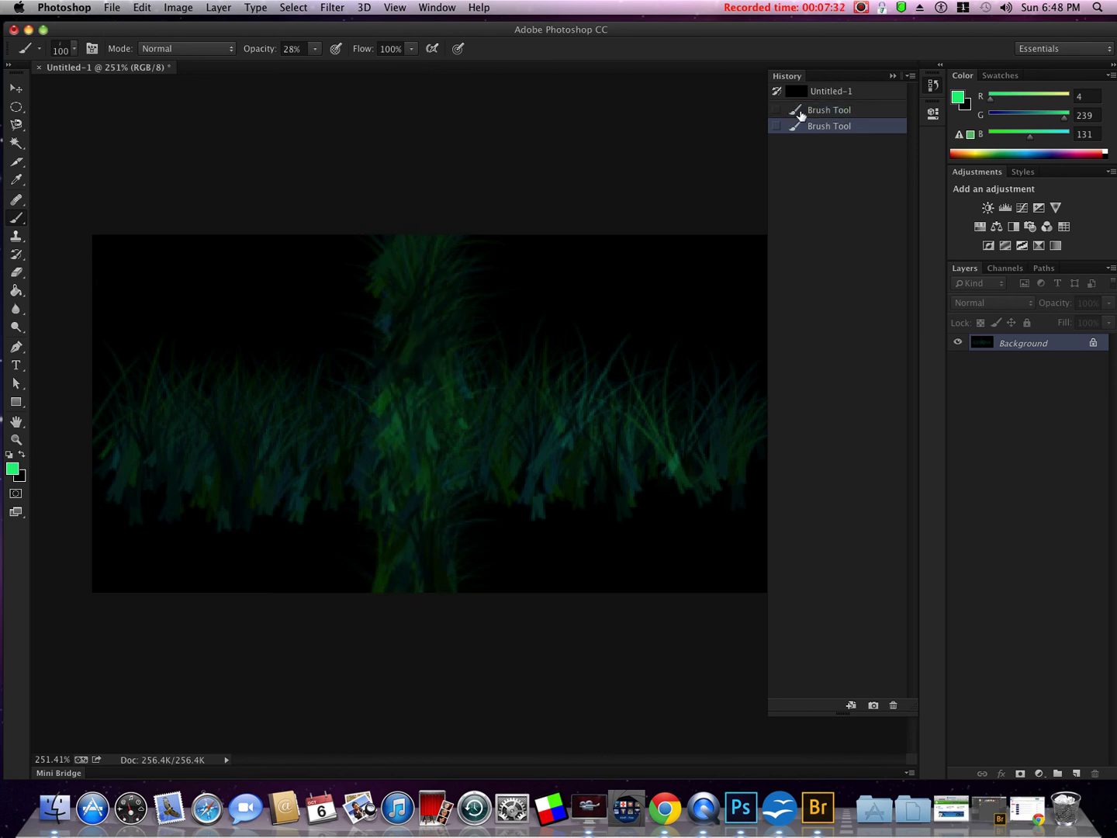
Step: Revert to the Untitled-1 snapshot, repaint a grass band, then revert to plain black again
left_click(847, 91)
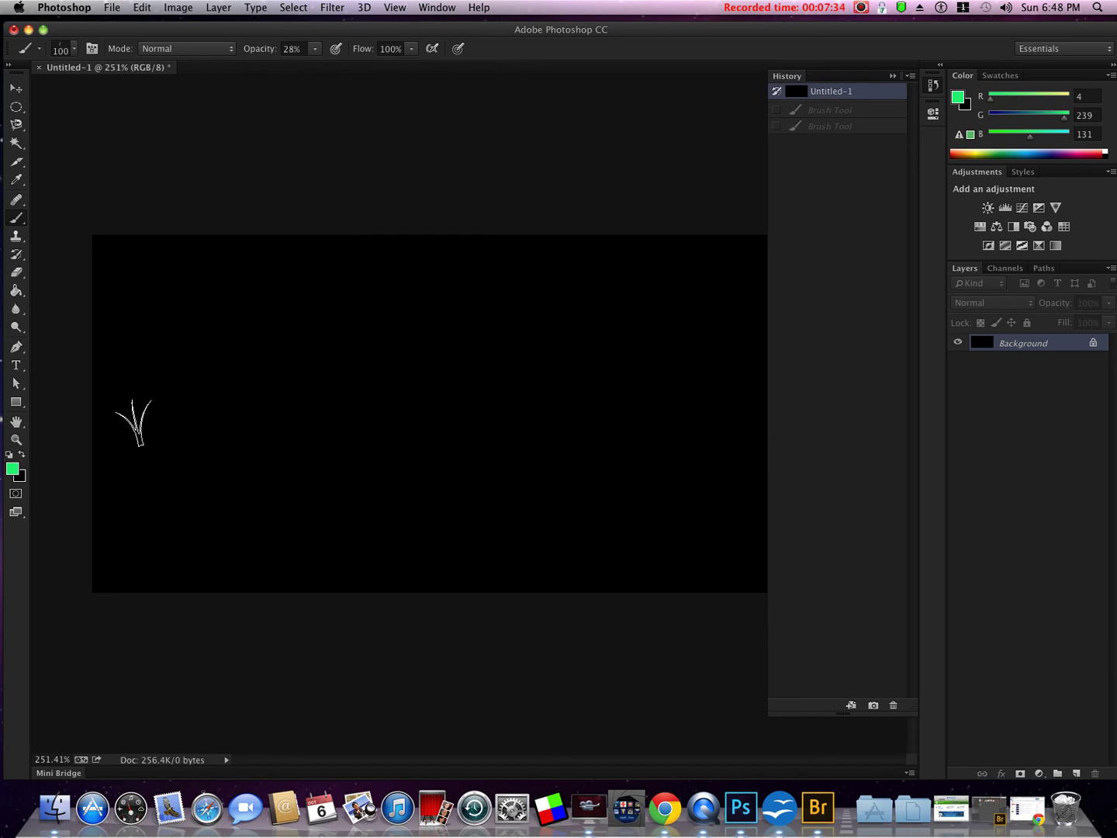
mouse_move(116, 422)
left_mouse_down()
mouse_move(617, 419)
mouse_move(714, 436)
mouse_move(400, 310)
left_mouse_up()
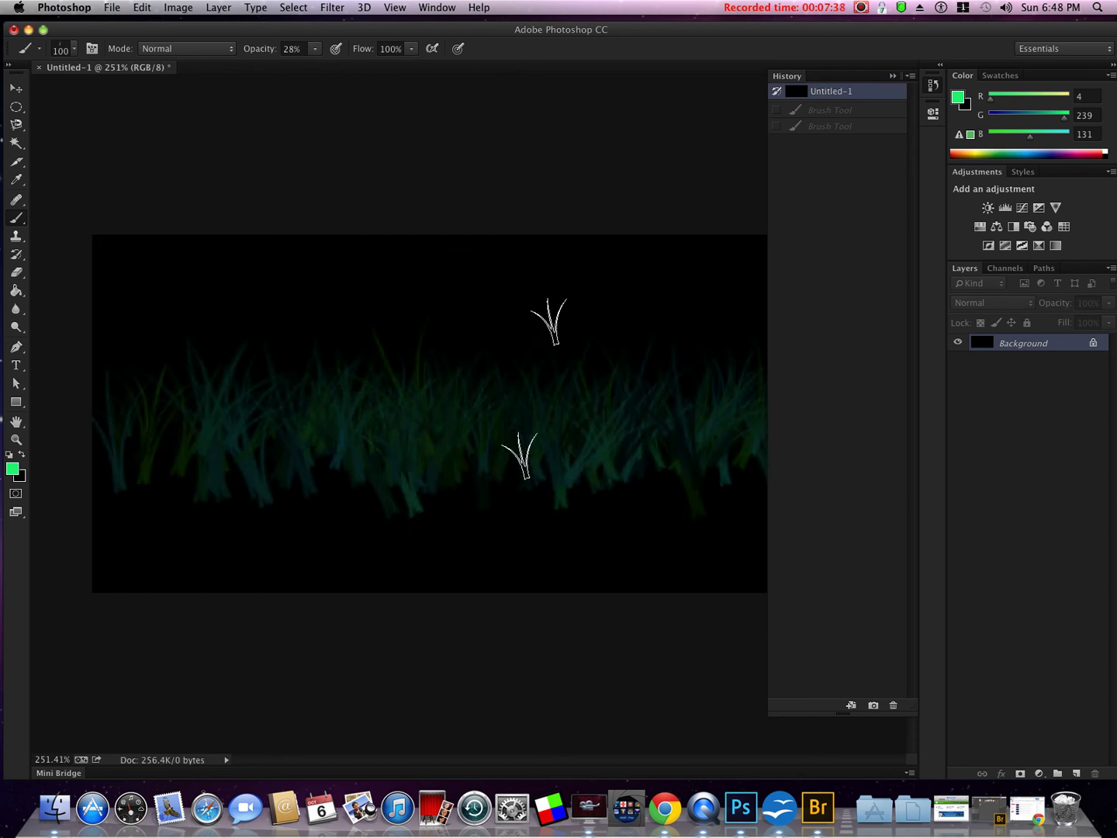
mouse_move(720, 413)
left_mouse_down()
mouse_move(55, 436)
mouse_move(349, 436)
mouse_move(411, 399)
left_mouse_up()
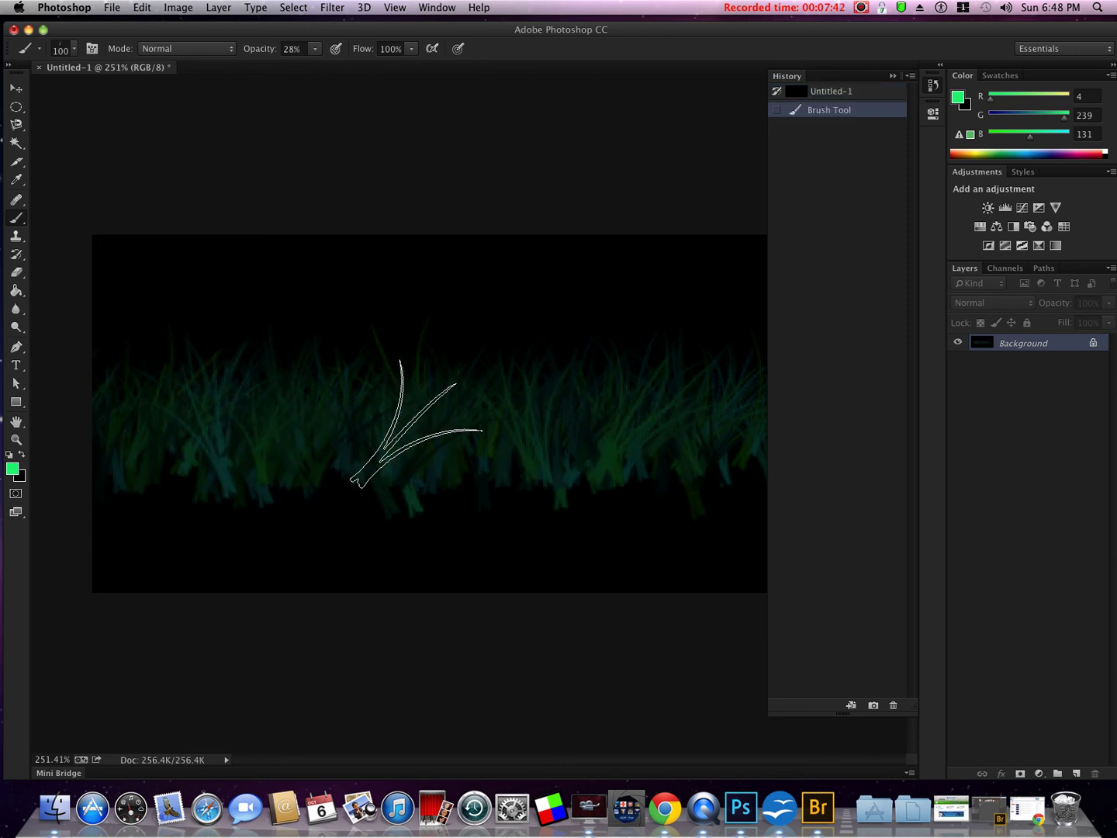
mouse_move(414, 422)
left_mouse_down()
mouse_move(403, 245)
mouse_move(411, 527)
mouse_move(404, 262)
mouse_move(381, 241)
mouse_move(418, 588)
left_mouse_up()
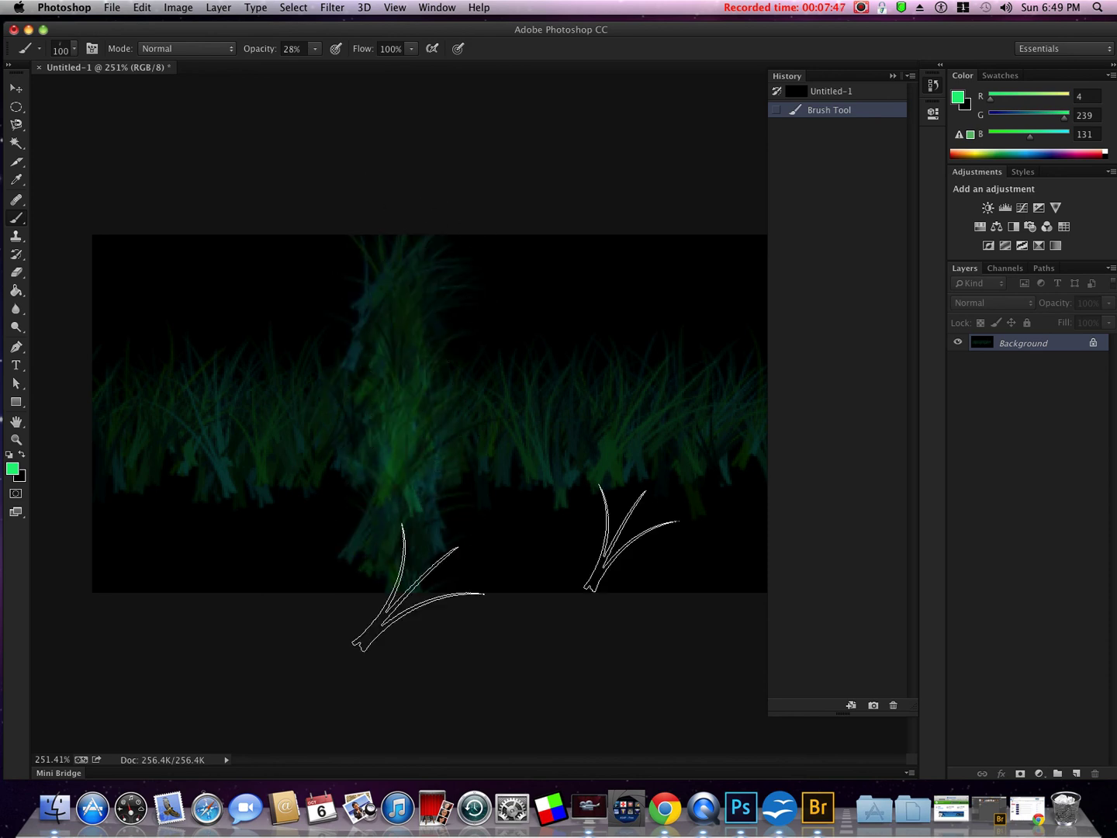
left_click(831, 93)
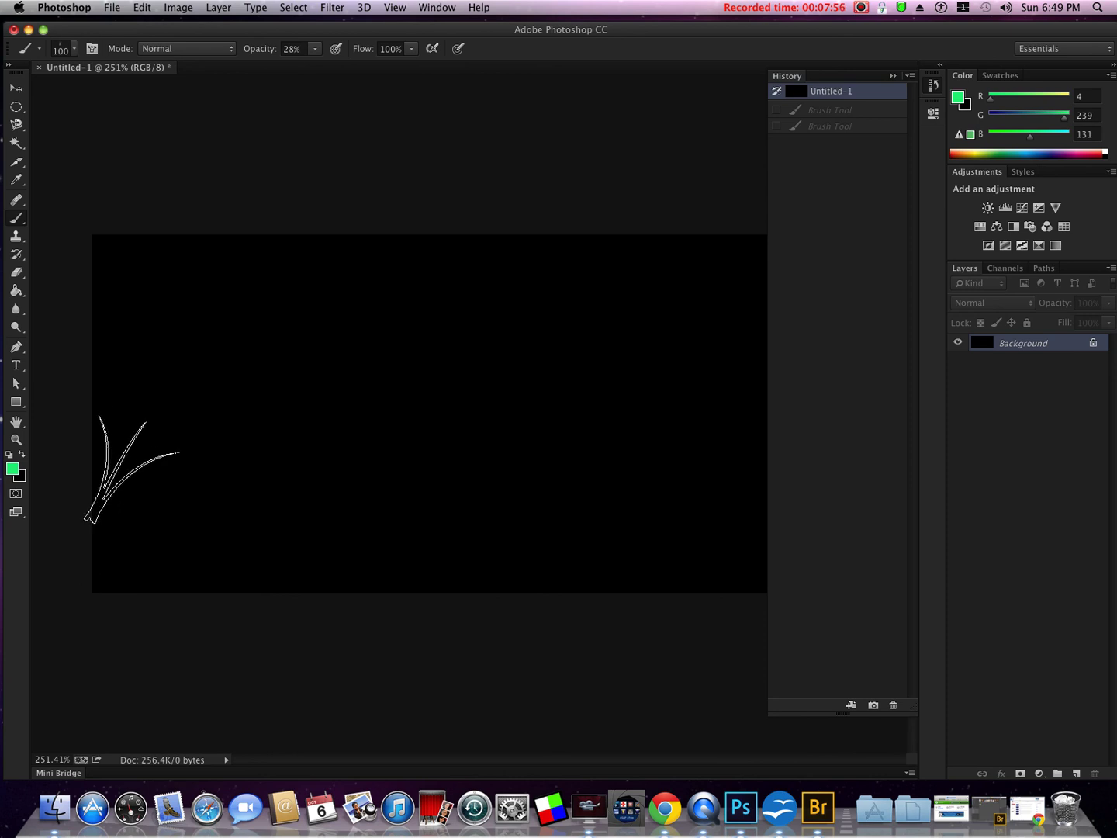
Step: Paint a grass band along the lower canvas, then wash 900 px grass strands across everything
mouse_move(131, 471)
left_mouse_down()
mouse_move(257, 482)
mouse_move(700, 482)
mouse_move(133, 477)
mouse_move(299, 506)
mouse_move(740, 508)
left_mouse_up()
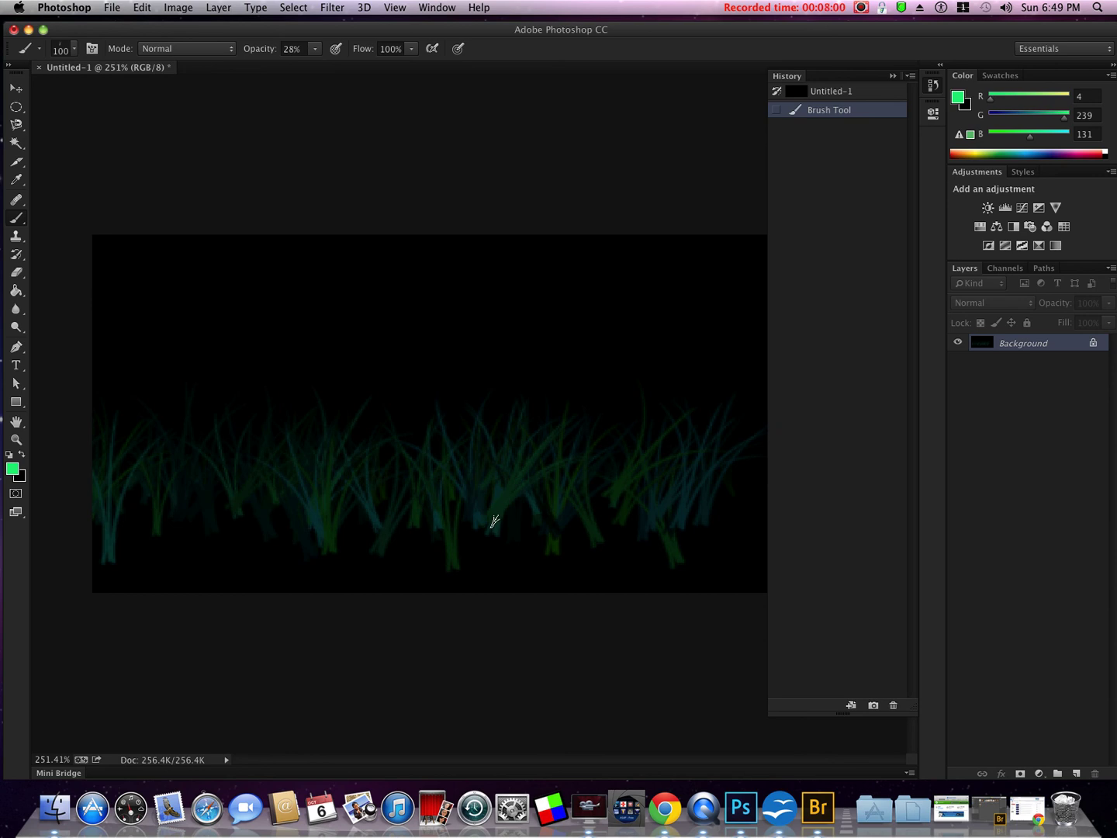
key("bracketright")
key("bracketright")
key("bracketright")
key("bracketright")
key("bracketright")
key("bracketright")
key("bracketright")
key("bracketright")
key("bracketright")
key("bracketright")
key("bracketright")
left_click_drag(485, 538, 701, 536)
mouse_move(365, 541)
left_mouse_down()
mouse_move(751, 551)
mouse_move(236, 530)
mouse_move(476, 555)
mouse_move(644, 541)
left_mouse_up()
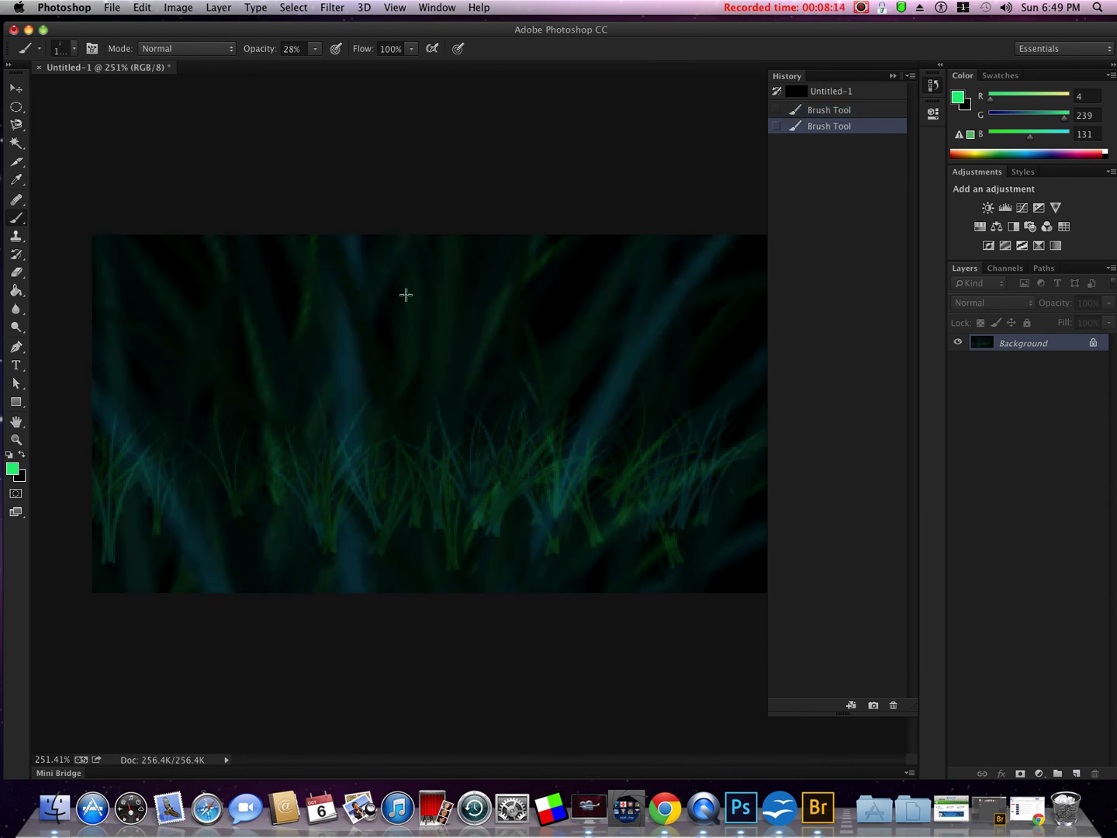
left_click(73, 48)
Step: Choose the hard round brush, set foreground colour to deep magenta b60492, opacity 27%
double_click(54, 183)
left_click(962, 101)
left_click(566, 251)
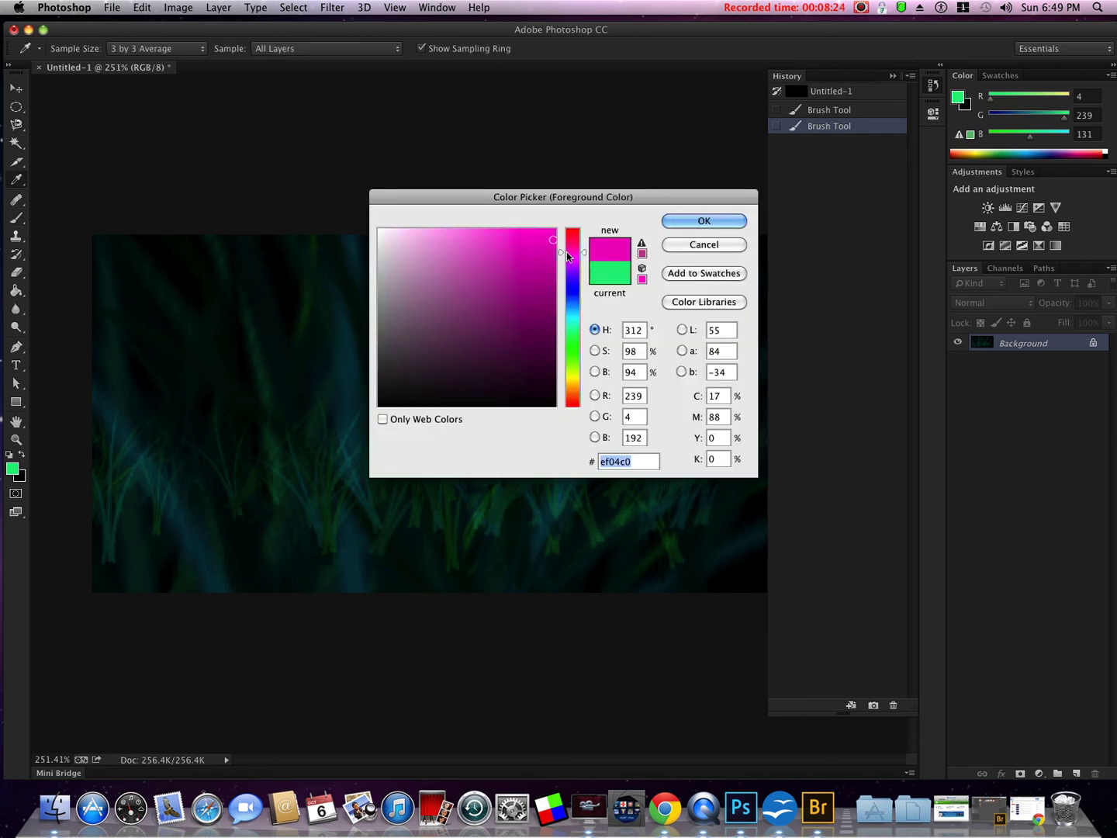
mouse_move(481, 295)
left_mouse_down()
mouse_move(461, 267)
mouse_move(478, 251)
mouse_move(542, 263)
mouse_move(556, 299)
mouse_move(552, 279)
left_mouse_up()
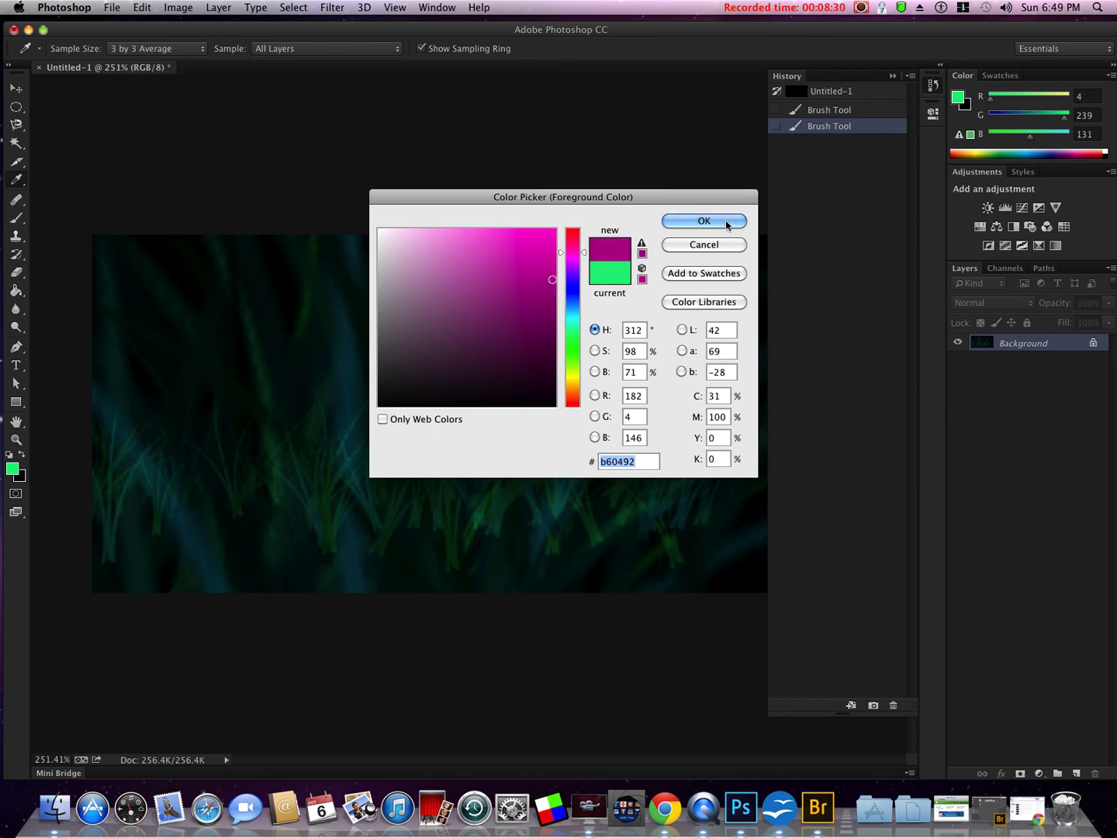
left_click(726, 224)
key("b")
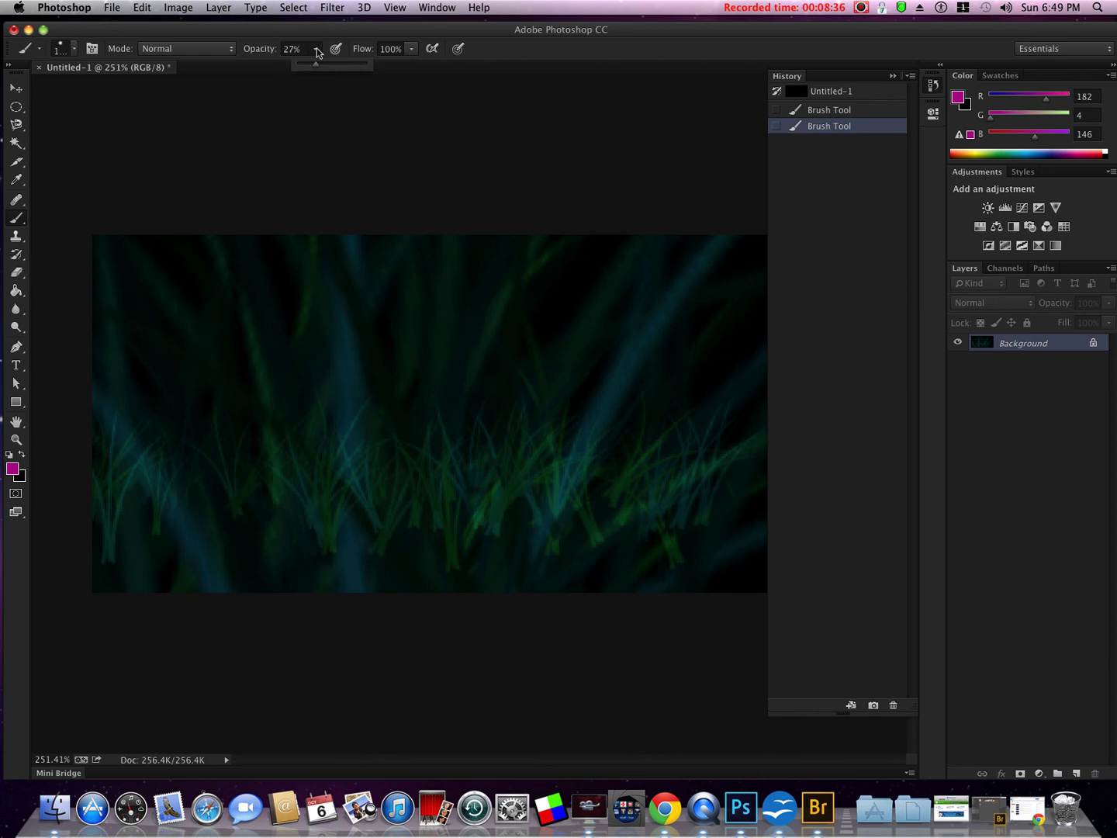
left_click(318, 49)
Step: Reselect the Brush tool and resize it to 500 px
left_click(16, 87)
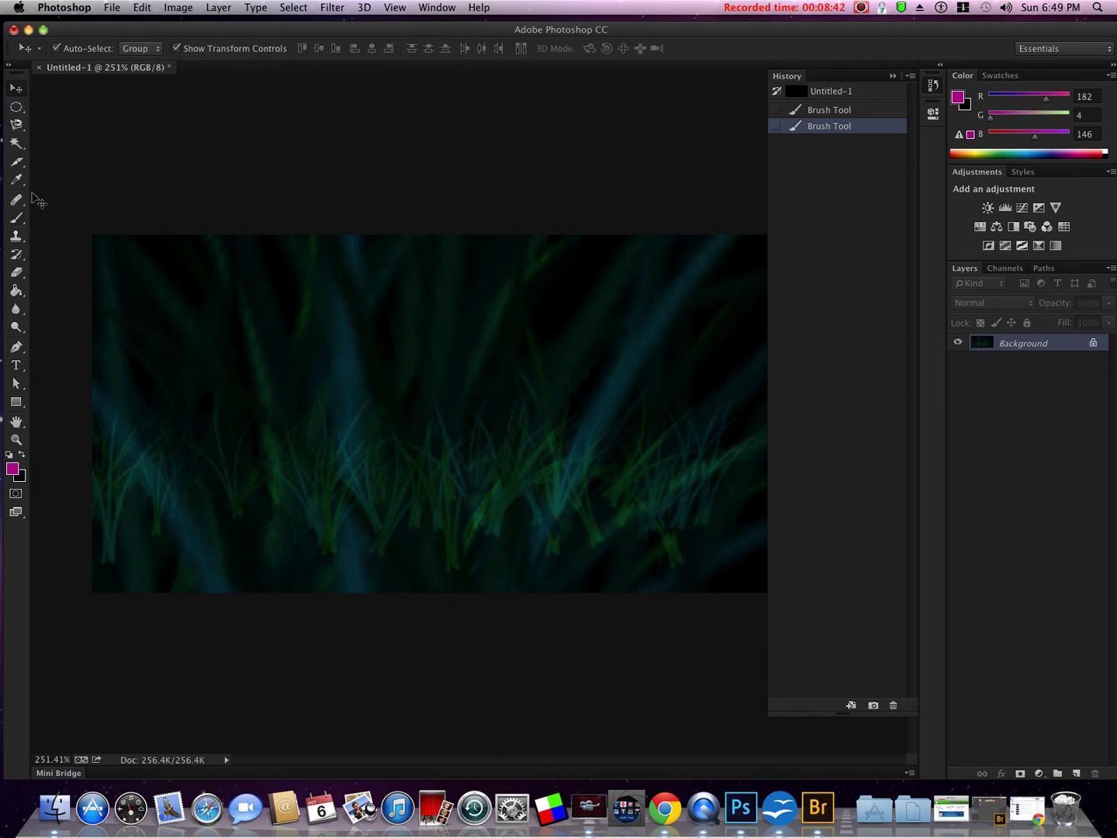
left_click(17, 219)
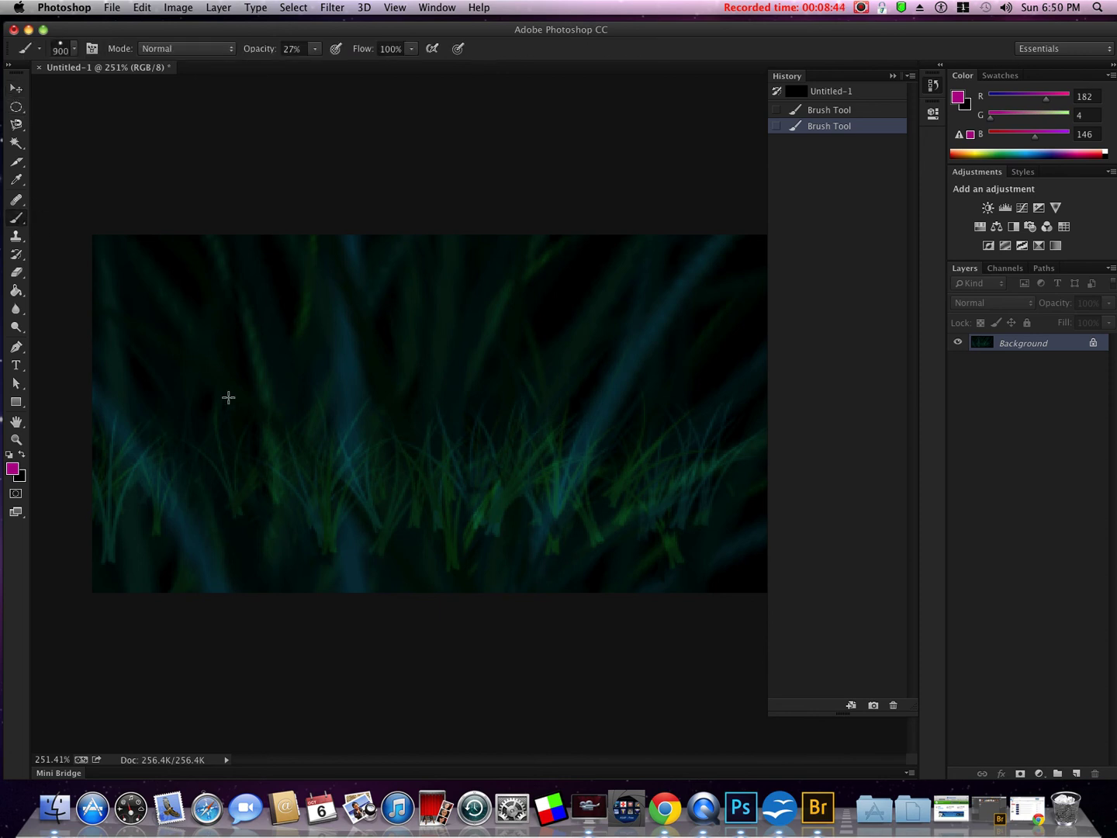
key("bracketleft")
key("bracketleft")
key("bracketleft")
key("bracketleft")
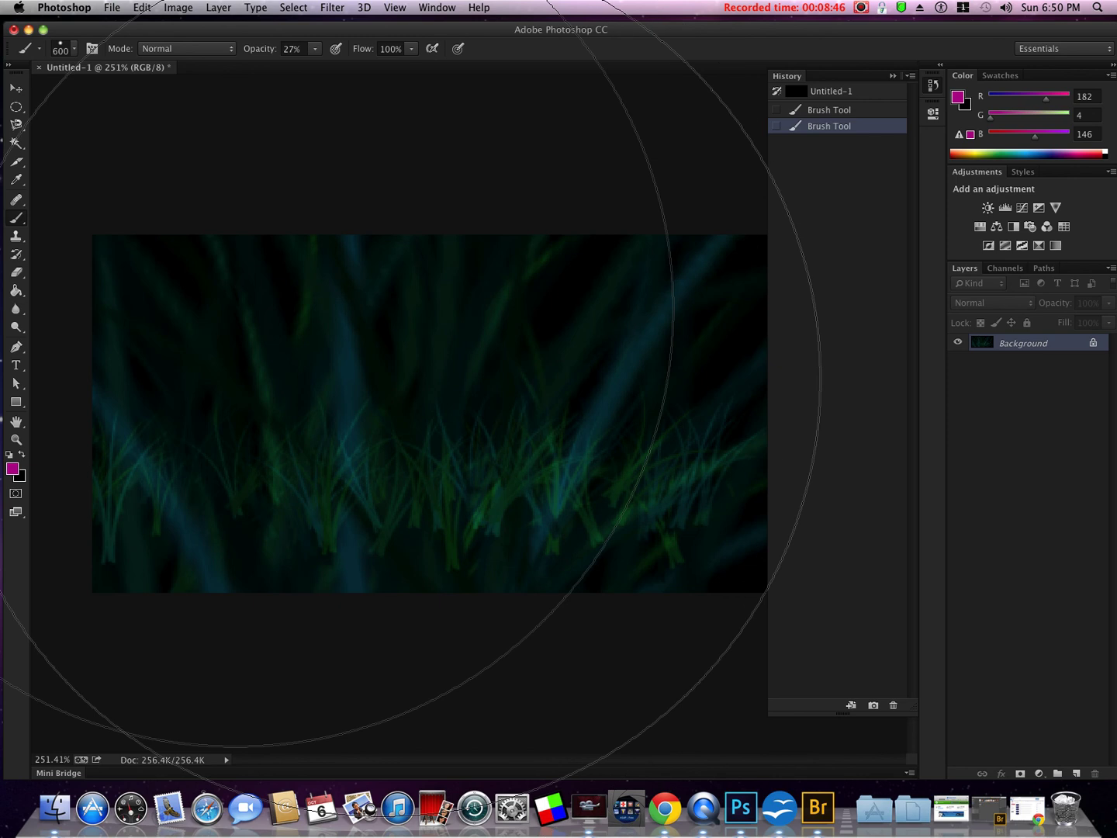
key("bracketleft")
key("bracketleft")
key("bracketleft")
key("bracketleft")
key("bracketleft")
key("bracketleft")
key("bracketleft")
key("bracketleft")
key("bracketleft")
key("bracketleft")
key("bracketleft")
key("bracketleft")
key("bracketleft")
key("bracketleft")
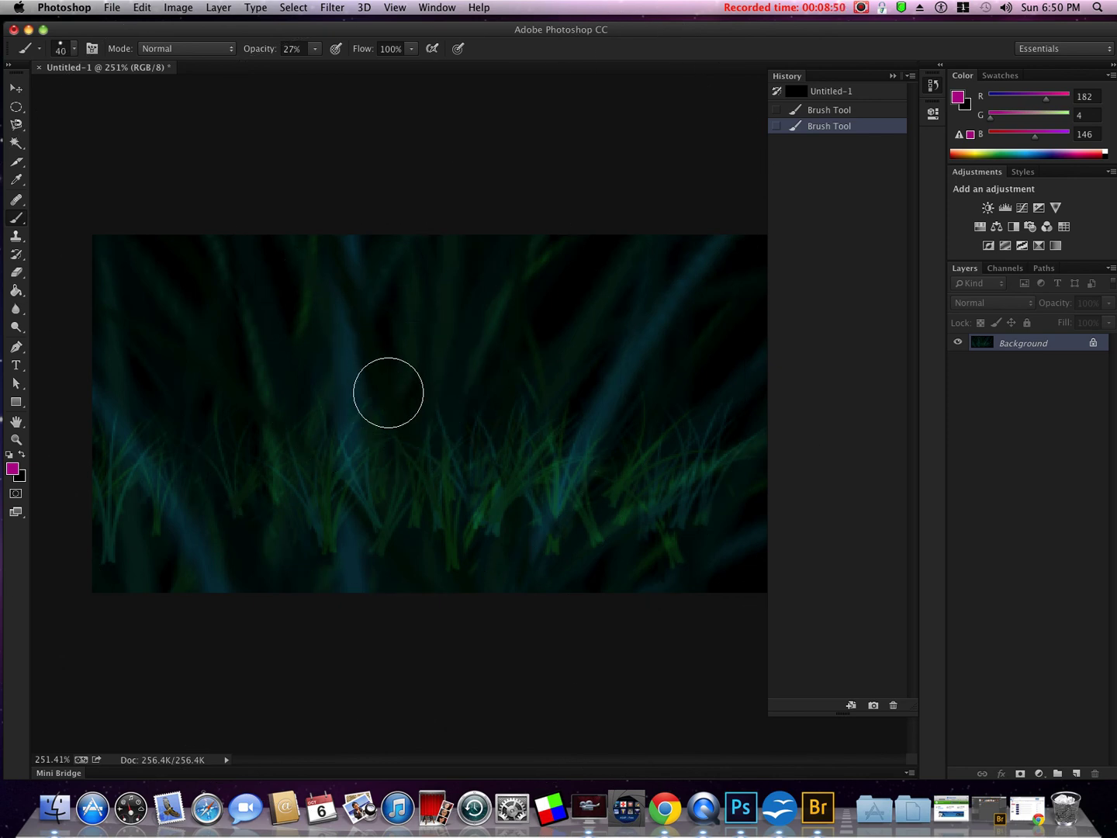
key("bracketright")
key("bracketright")
key("bracketright")
key("bracketright")
key("bracketright")
key("bracketright")
key("bracketright")
key("bracketright")
key("bracketright")
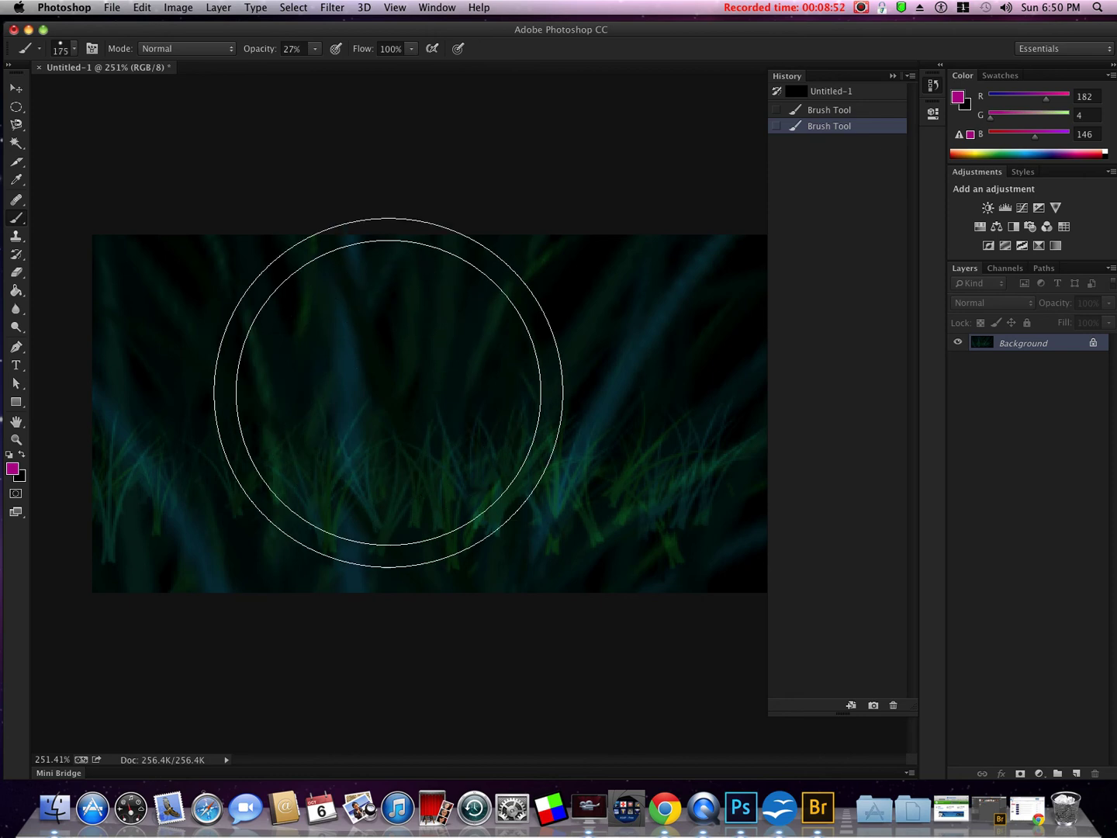
key("bracketright")
key("bracketright")
key("bracketright")
key("bracketright")
key("bracketright")
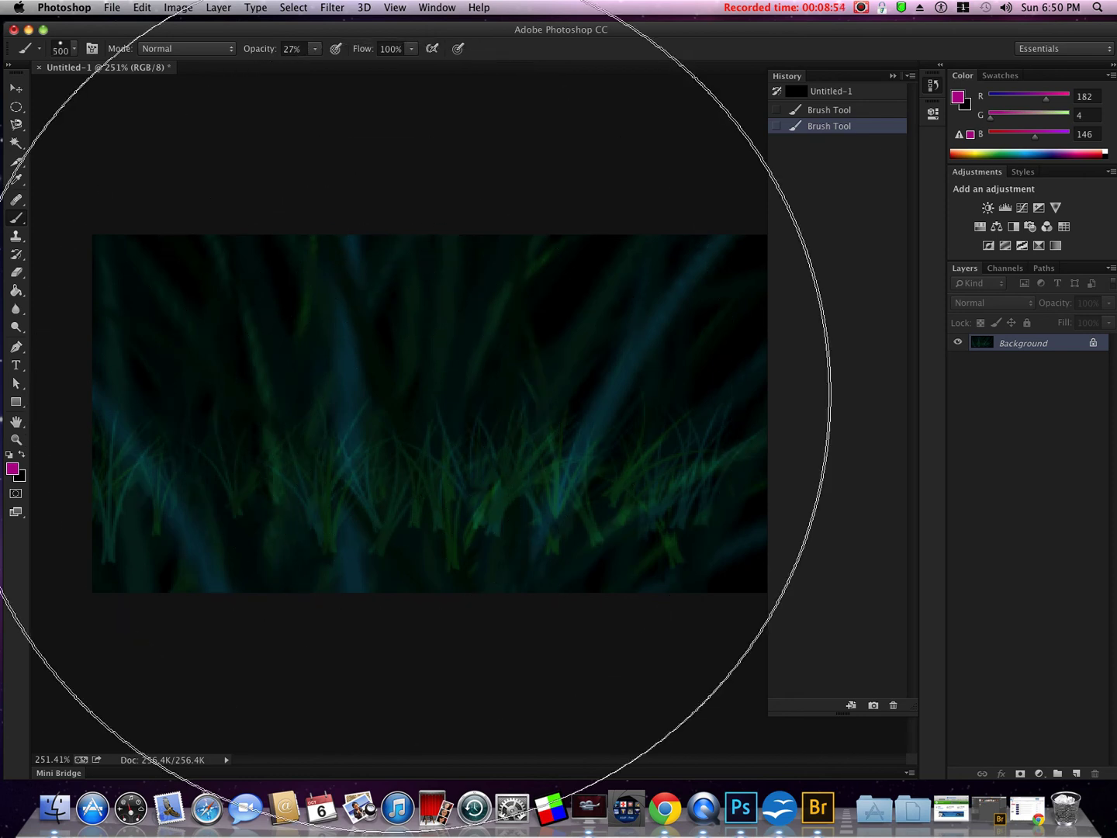
Step: Wash the canvas with 27% magenta, try a 100% fill, then step back to the translucent tint
left_click(660, 373)
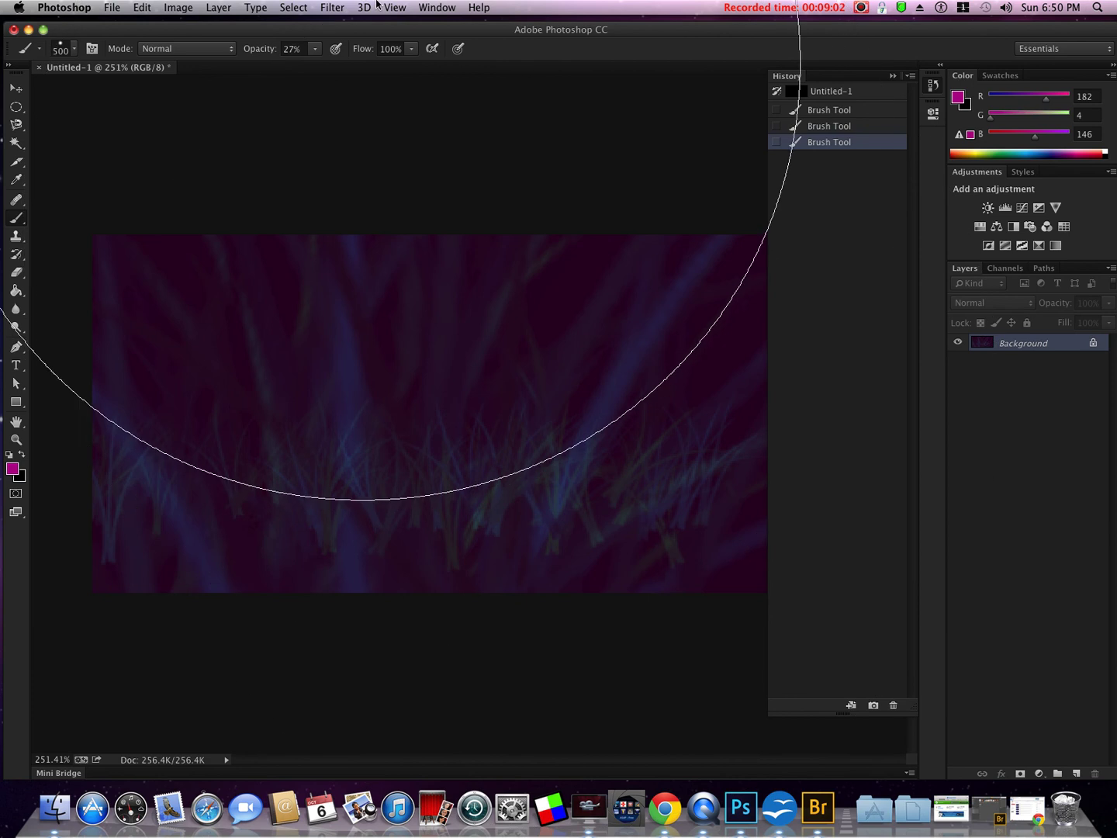
left_click(315, 51)
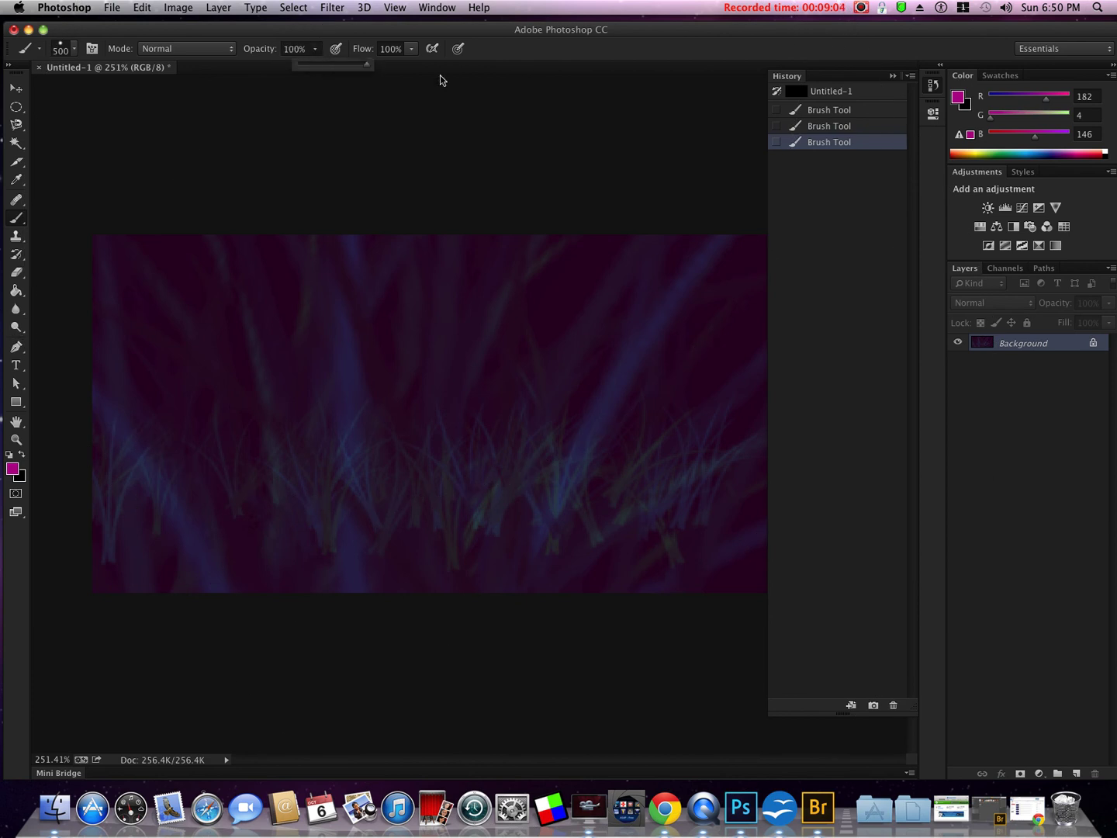
left_click(513, 416)
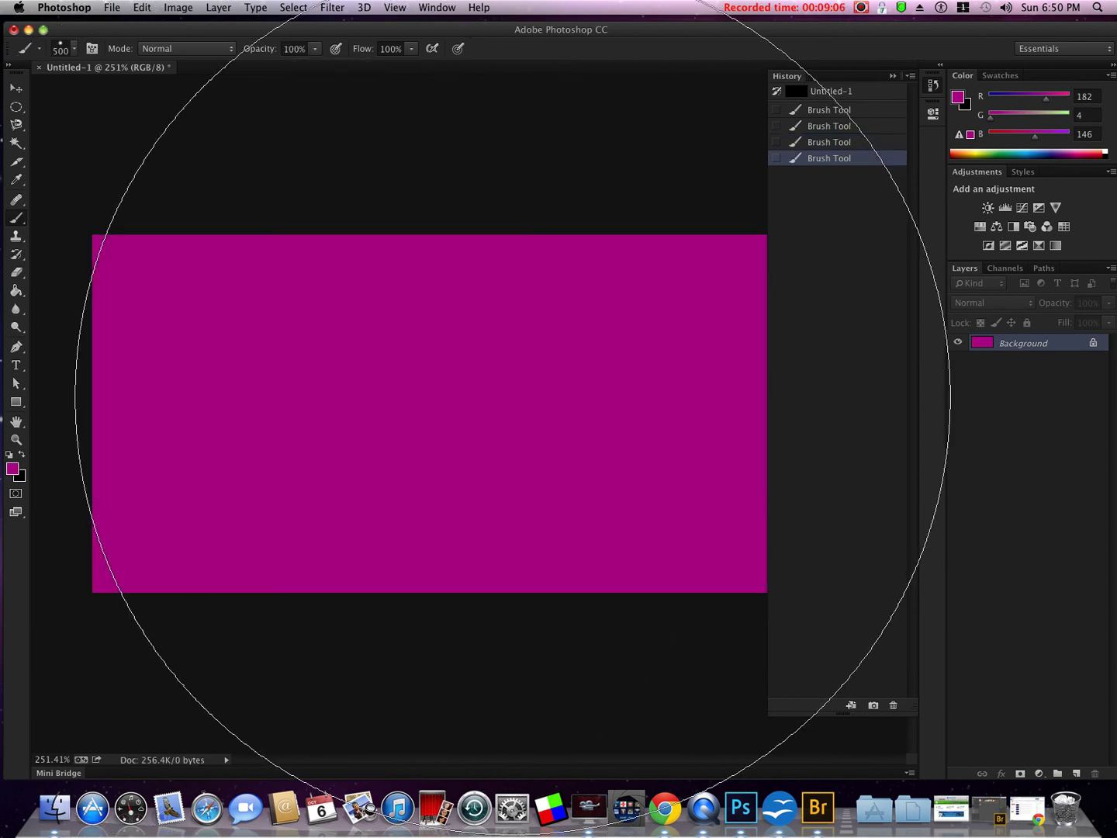
left_click(823, 142)
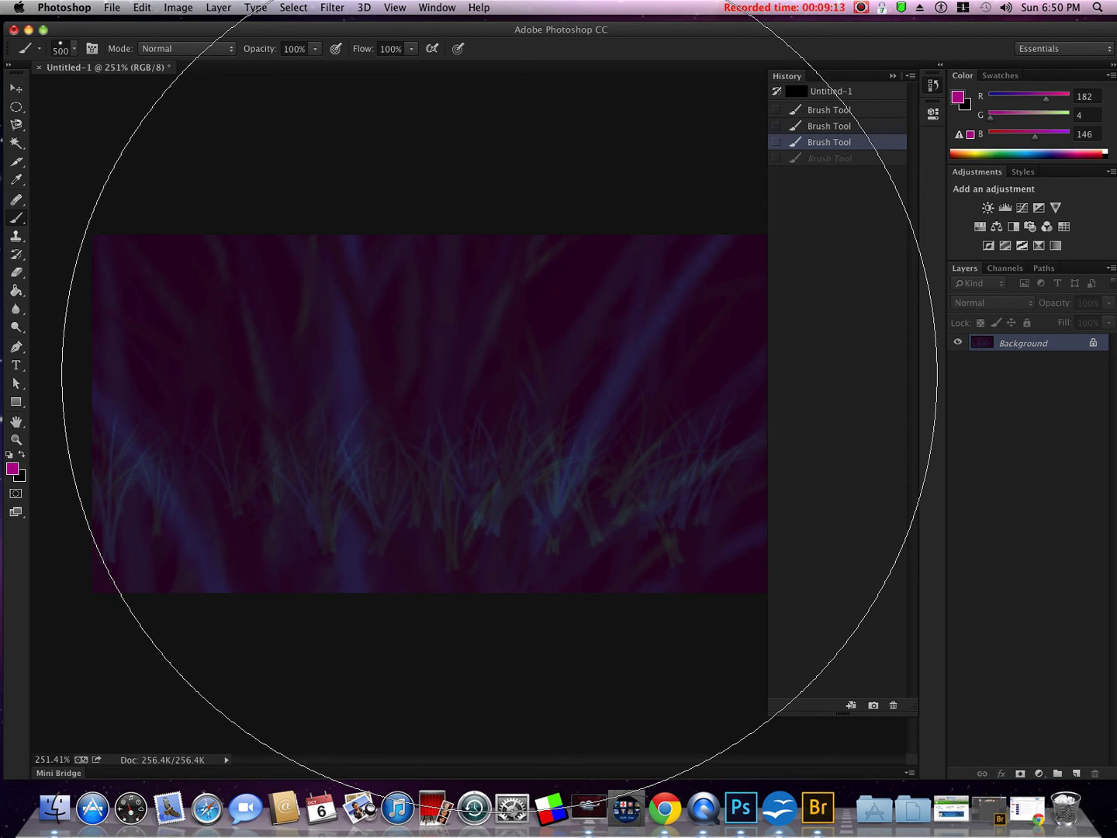
scroll(686, 237, "up", 1)
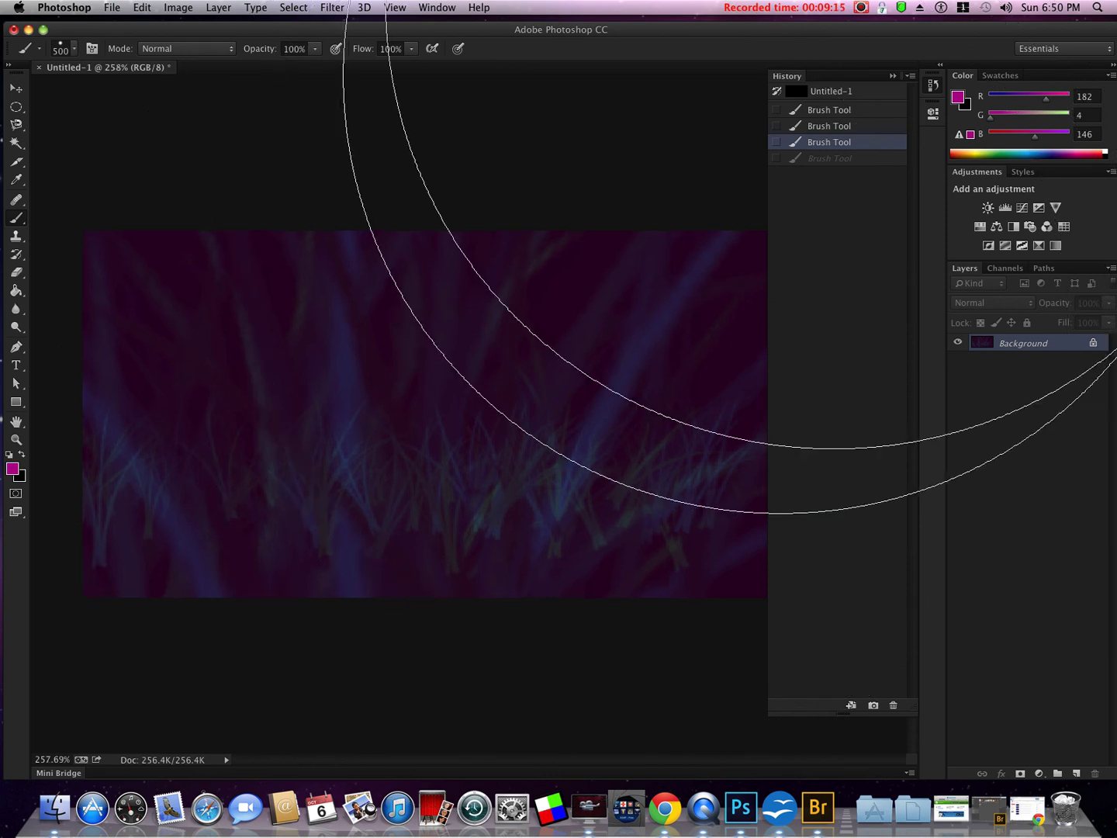
left_click(859, 11)
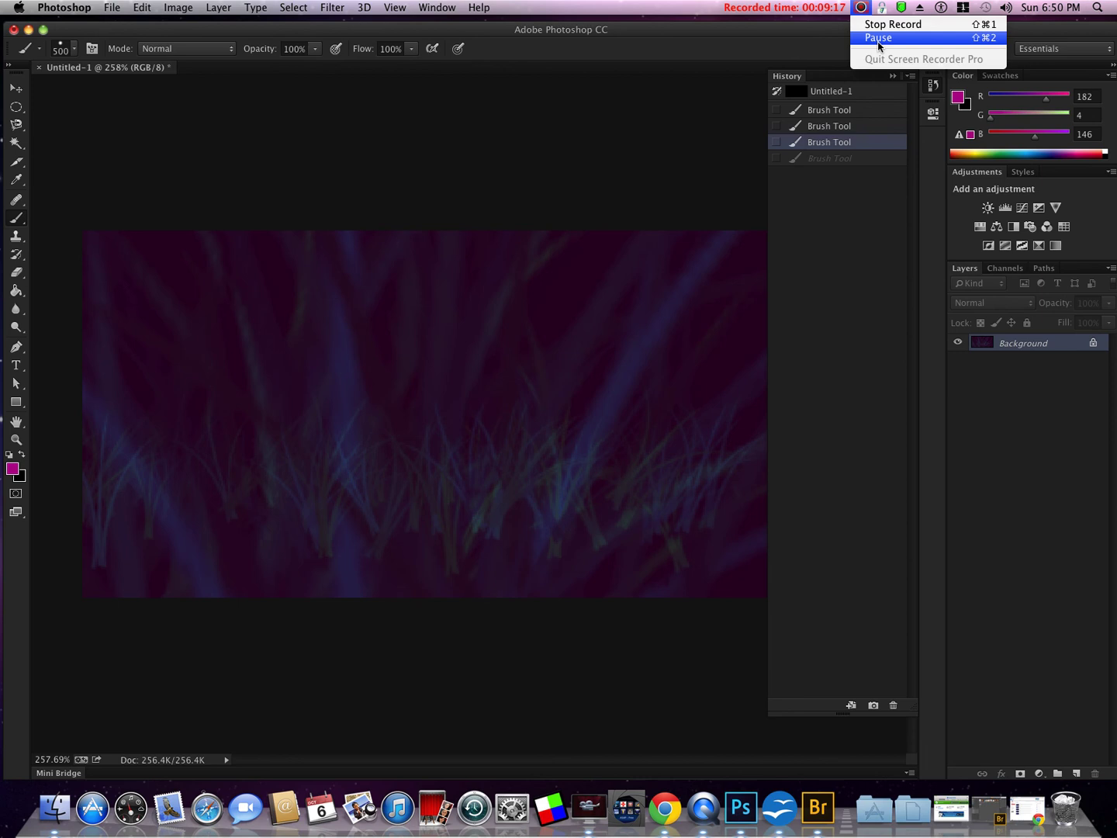
Step: Shrink the brush to 25 px and return to the plain black Untitled-1 canvas
left_click(876, 37)
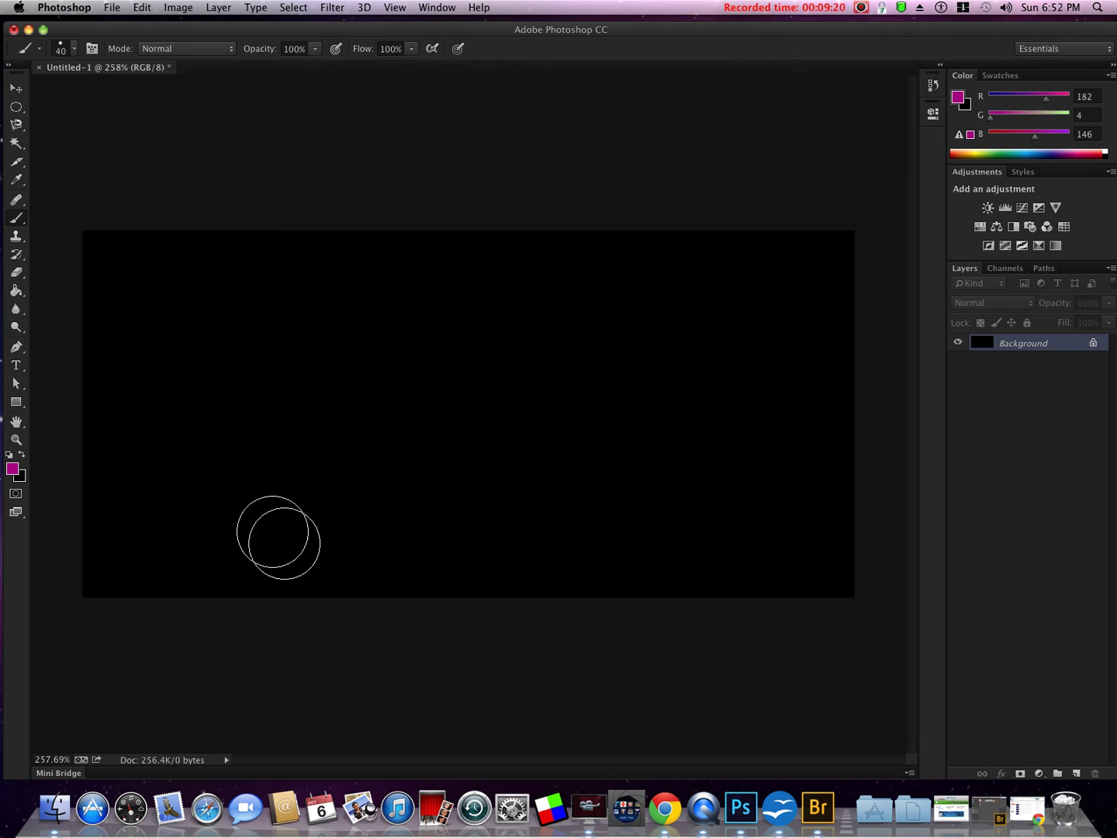
key("bracketleft")
key("bracketleft")
key("bracketleft")
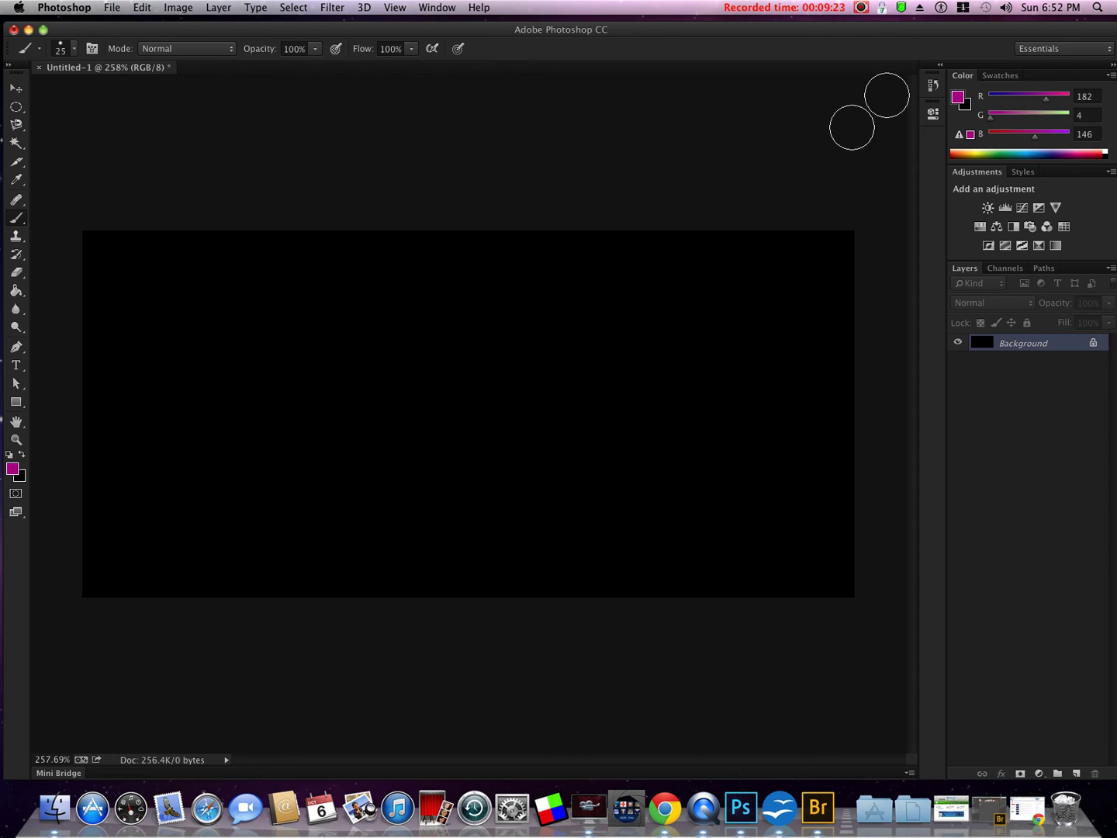
left_click(934, 88)
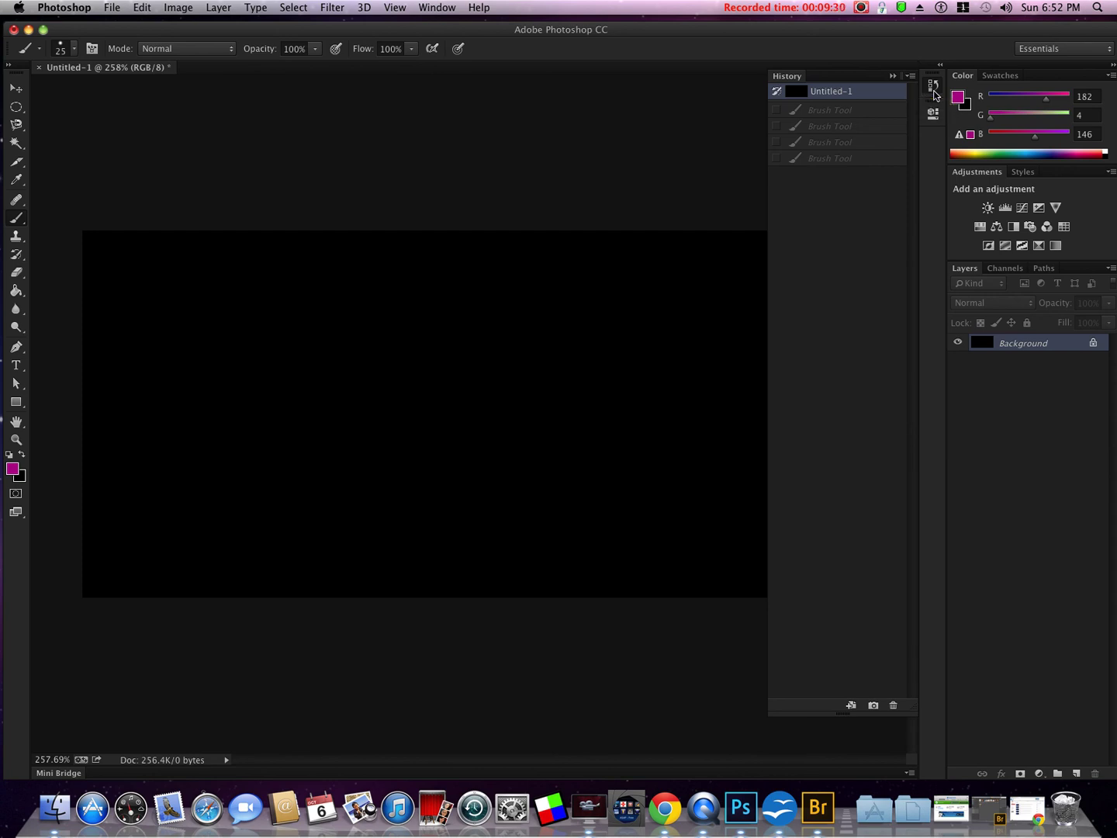
left_click(934, 89)
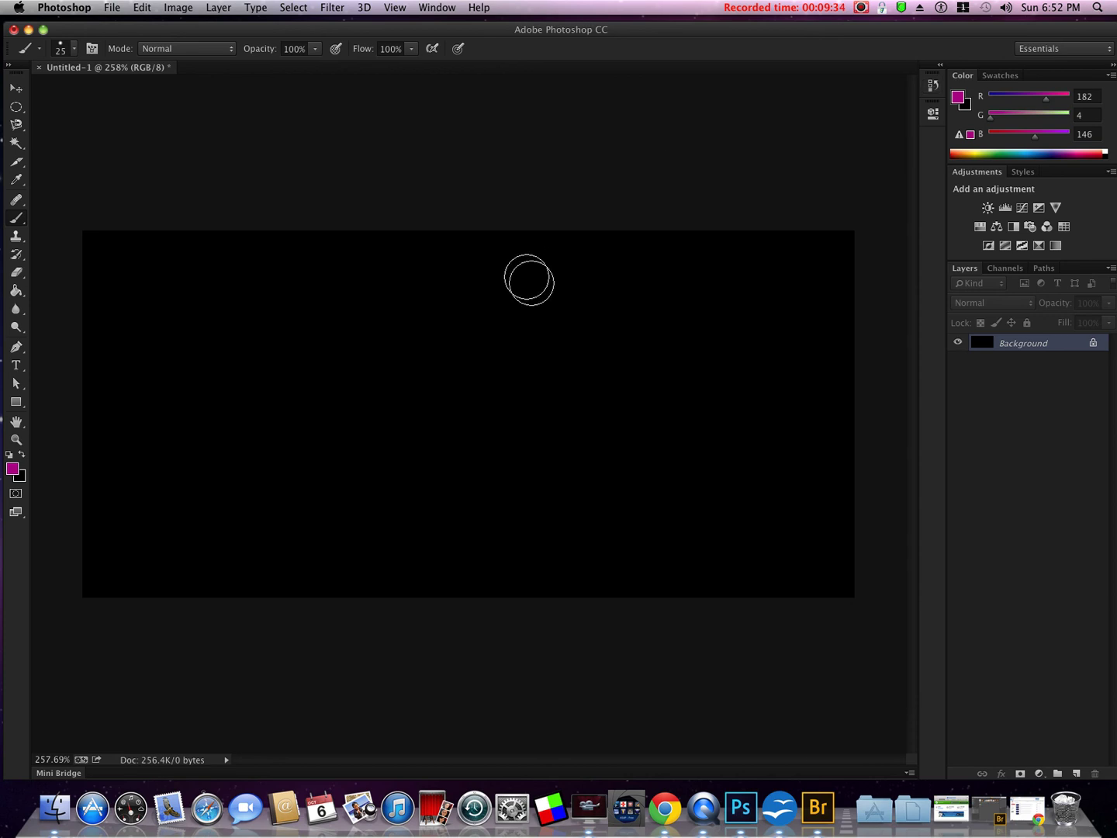
Step: Paint scattered magenta dots and short strokes across the upper and middle canvas
left_click(136, 304)
left_click(269, 299)
left_click(727, 313)
left_click(778, 329)
left_click(512, 401)
left_click_drag(513, 295, 501, 318)
left_click_drag(555, 281, 573, 297)
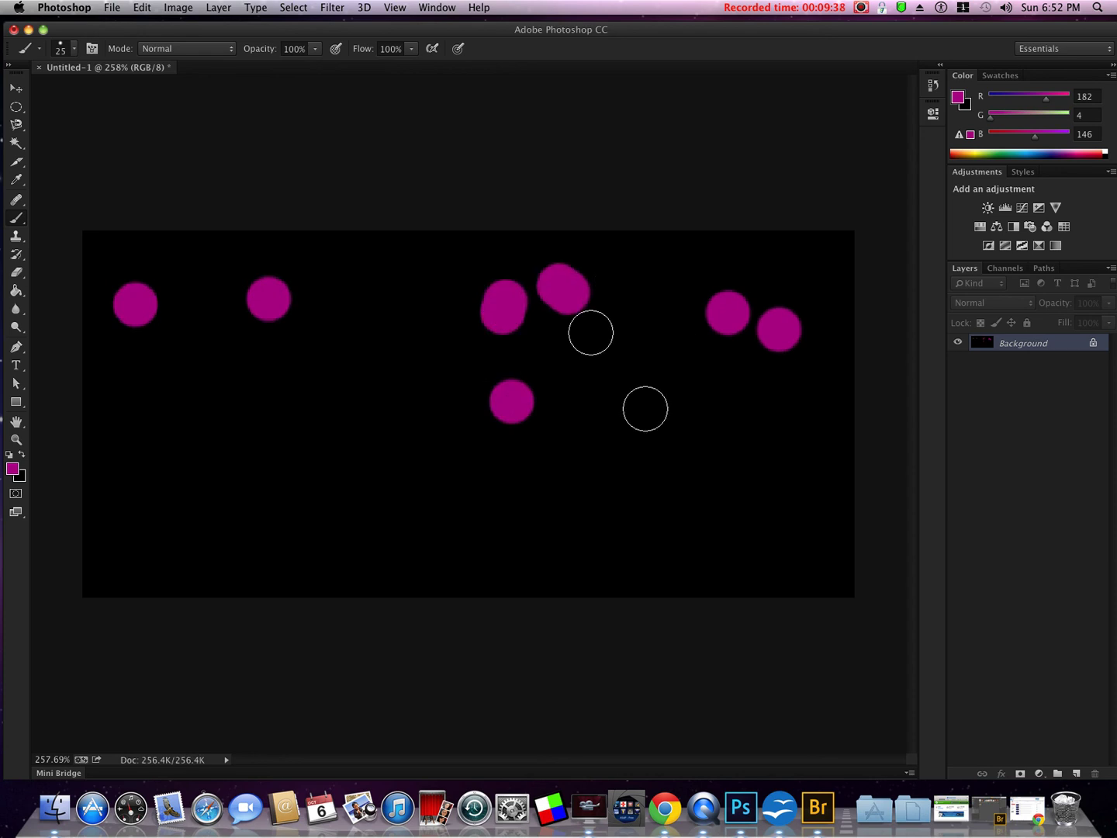
left_click_drag(643, 402, 616, 459)
left_click(275, 436)
left_click_drag(198, 431, 208, 485)
left_click(471, 535)
left_click_drag(446, 373, 463, 405)
Step: Add more magenta dots and short strokes toward the right side and bottom
left_click(407, 323)
left_click_drag(377, 464, 397, 489)
left_click(540, 470)
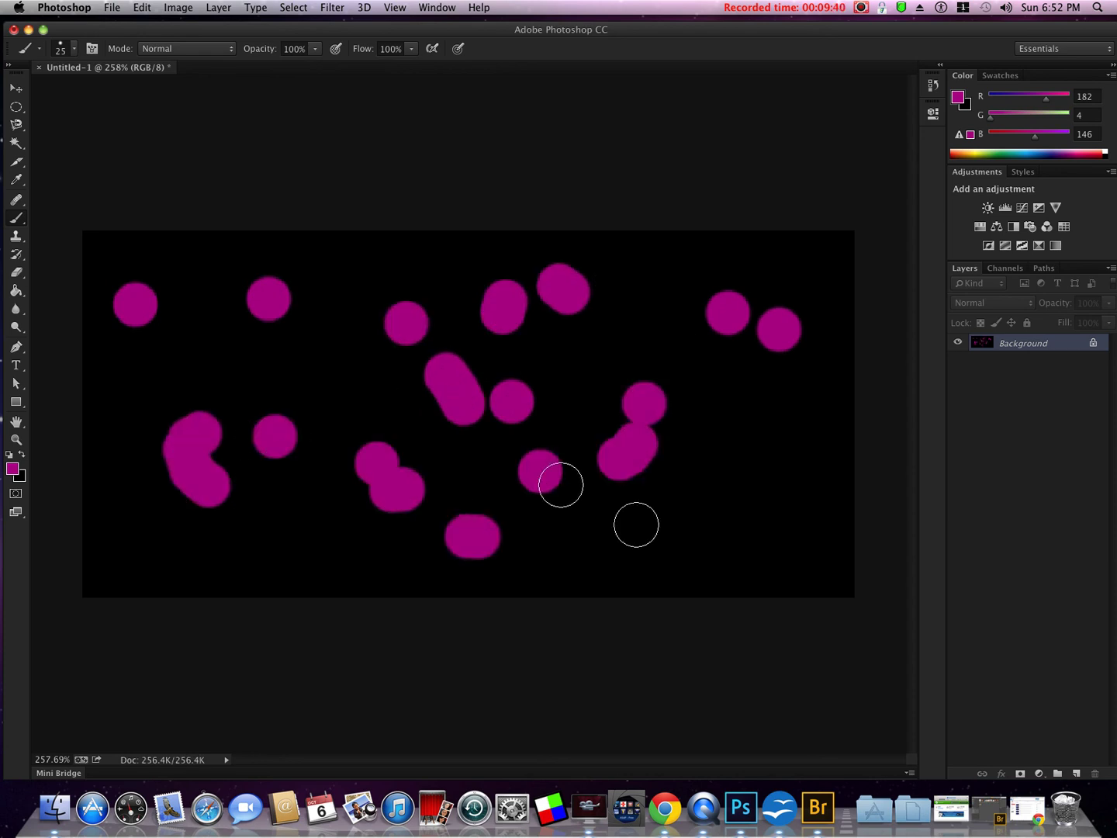
left_click_drag(625, 520, 646, 525)
left_click_drag(764, 488, 765, 512)
left_click(681, 360)
left_click(718, 258)
left_click_drag(845, 285, 843, 315)
left_click(842, 448)
left_click_drag(763, 429, 764, 454)
left_click(812, 557)
left_click_drag(388, 574, 303, 578)
left_click(216, 569)
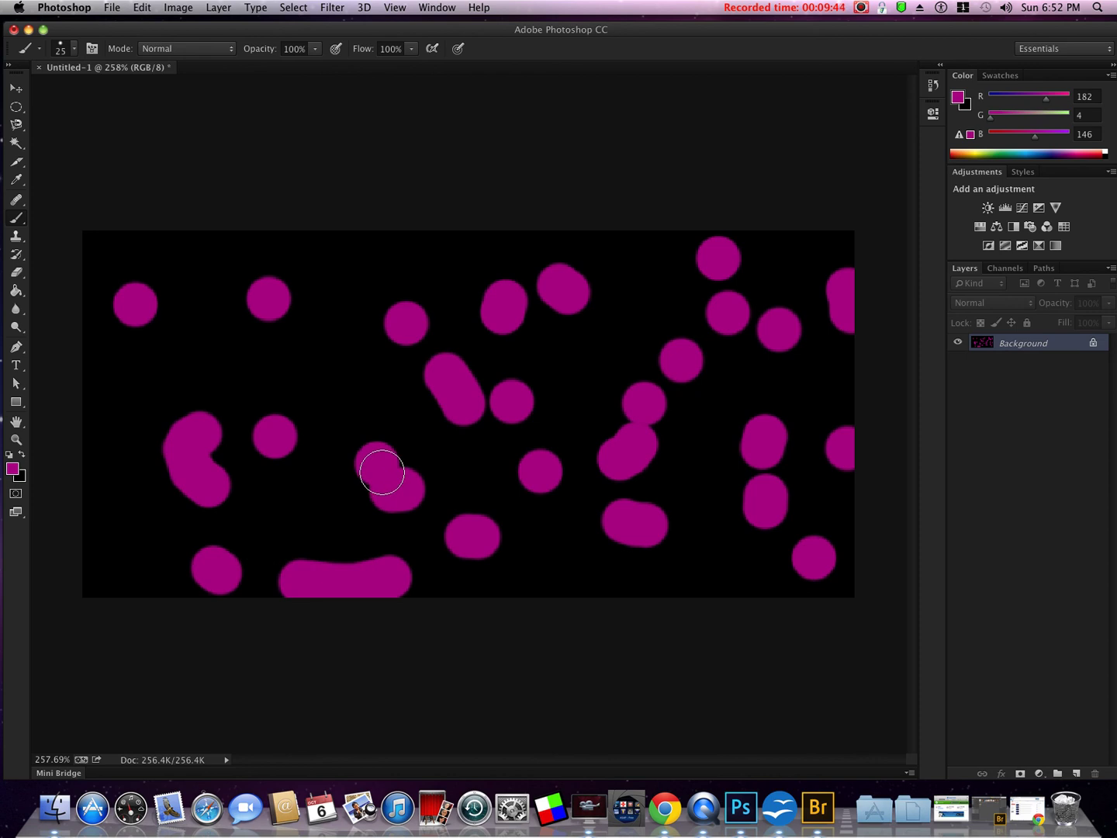
Step: Undo and redo the last dot, then step back until only the top-left dot remains
key("super+z")
key("super+z")
key("super+z")
key("super+z")
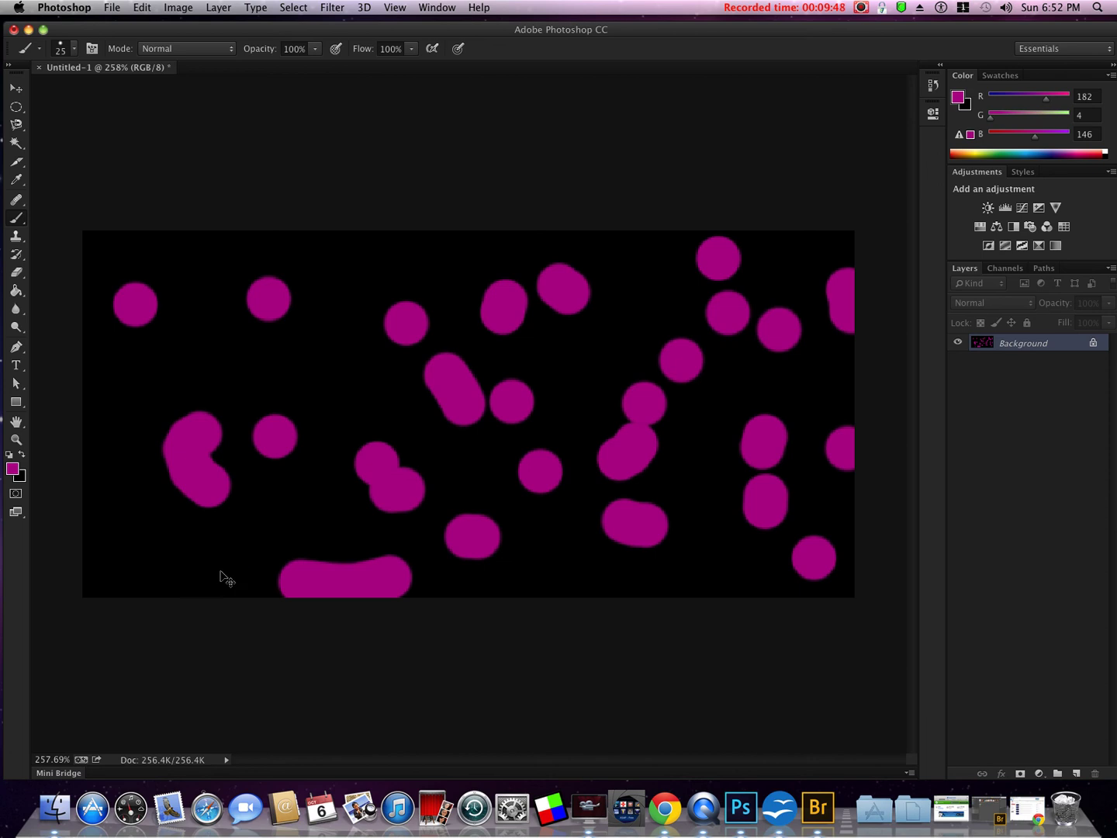
key("super+z")
key("super+z")
key("super+z")
key("super+z")
key("super+z")
key("z")
key("super+z")
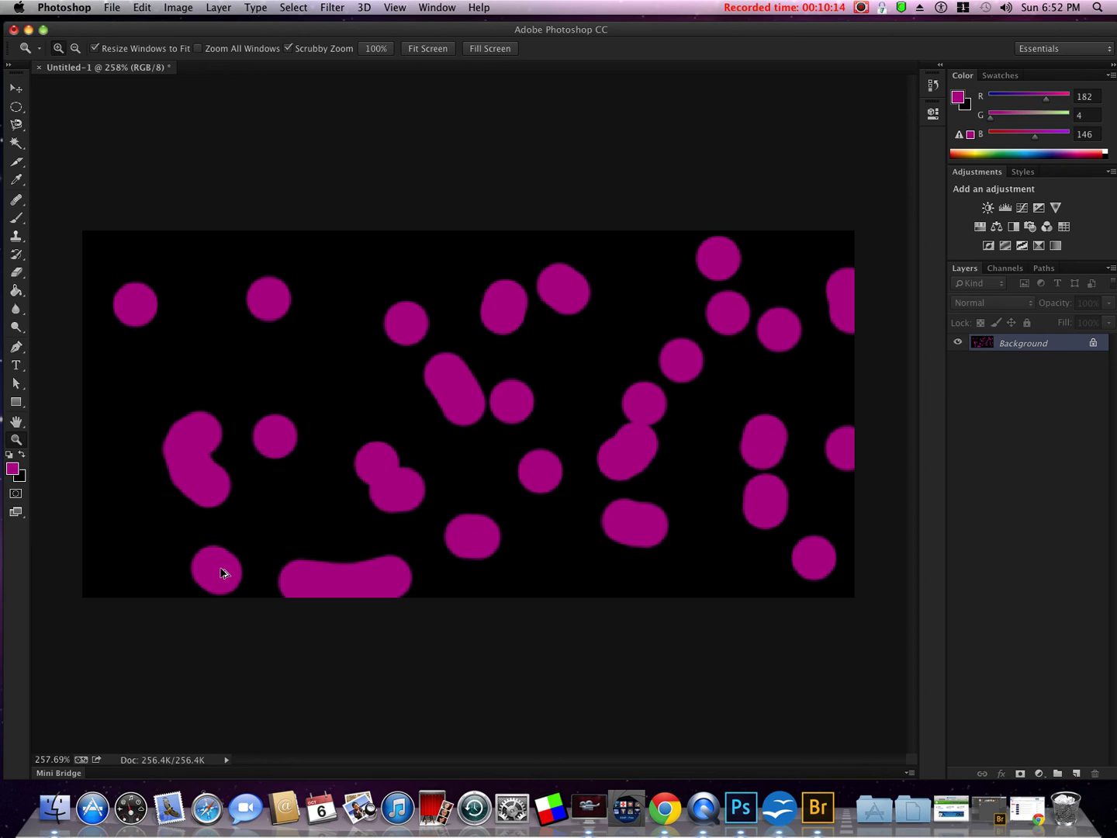
key("super+alt+z")
key("super+alt+z")
key("super+alt+z")
key("super+alt+z")
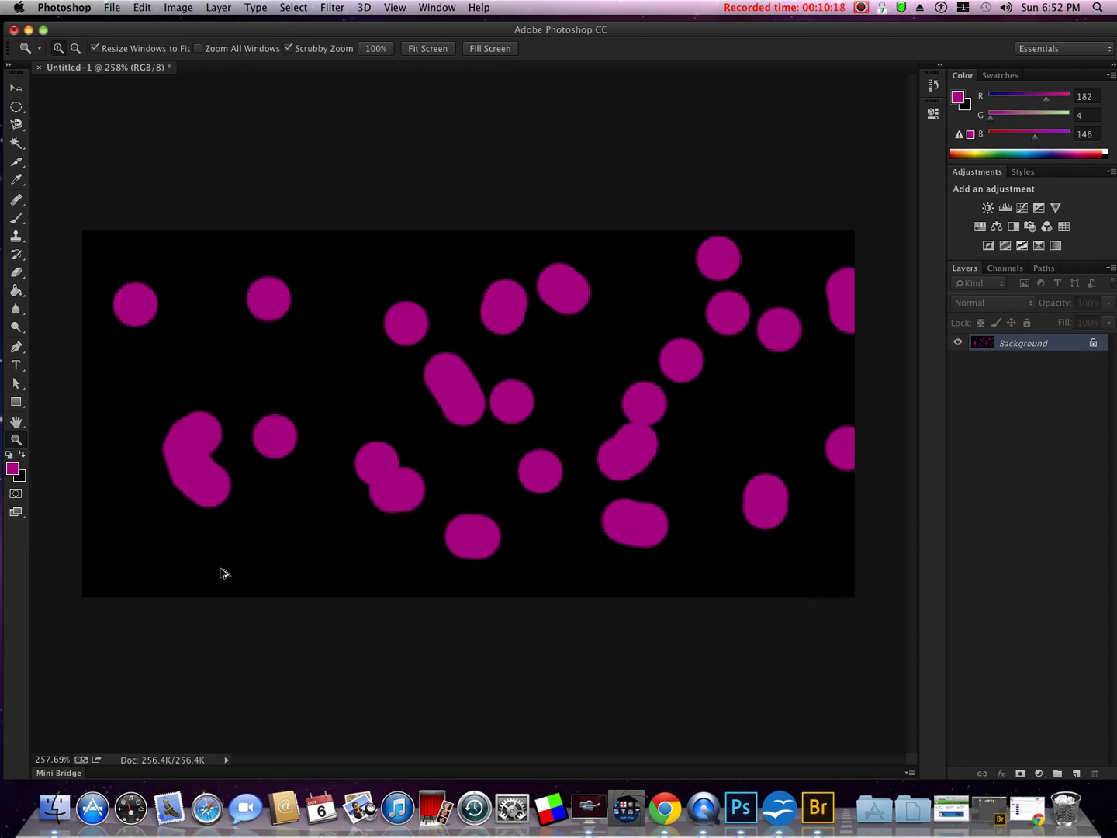
key("super+alt+z")
key("super+alt+z")
key("super+alt+z")
key("super+alt+z")
key("super+alt+z")
key("super+alt+z")
key("super+alt+z")
key("super+alt+z")
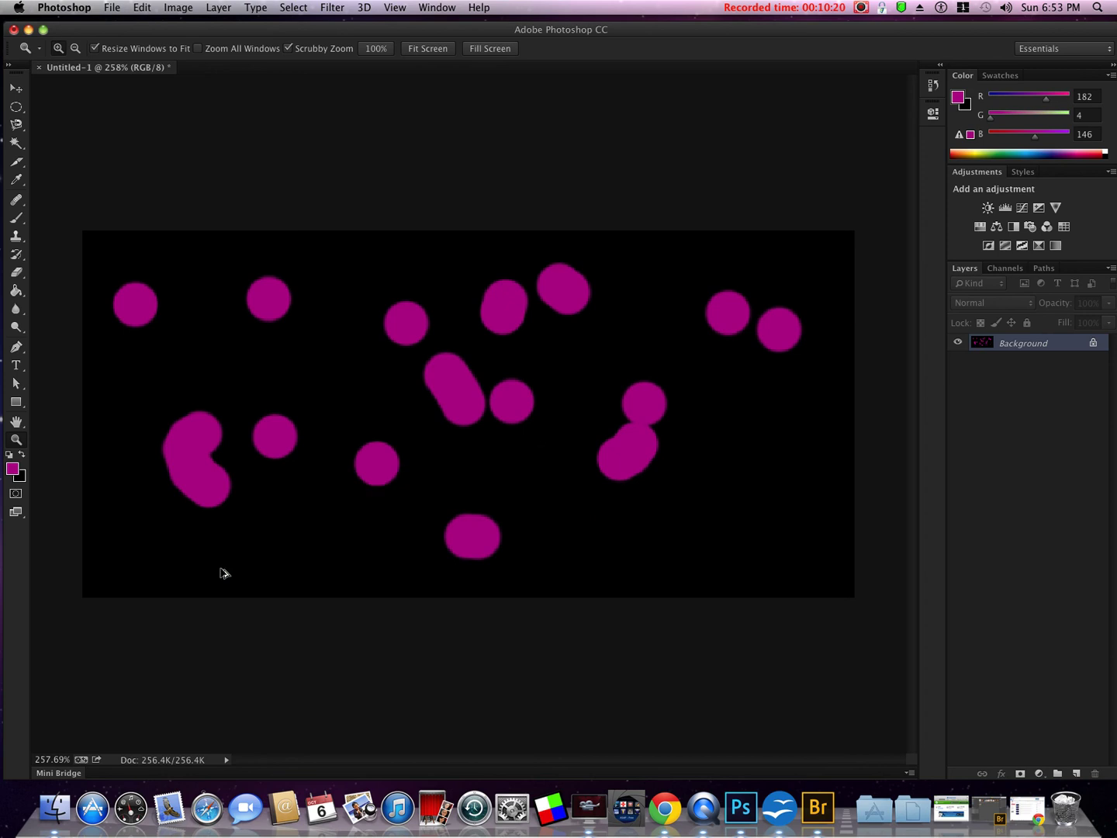
key("super+alt+z")
key("super+alt+z")
key("super+alt+z")
key("super+alt+z")
key("super+alt+z")
key("super+alt+z")
key("super+alt+z")
key("super+alt+z")
key("super+alt+z")
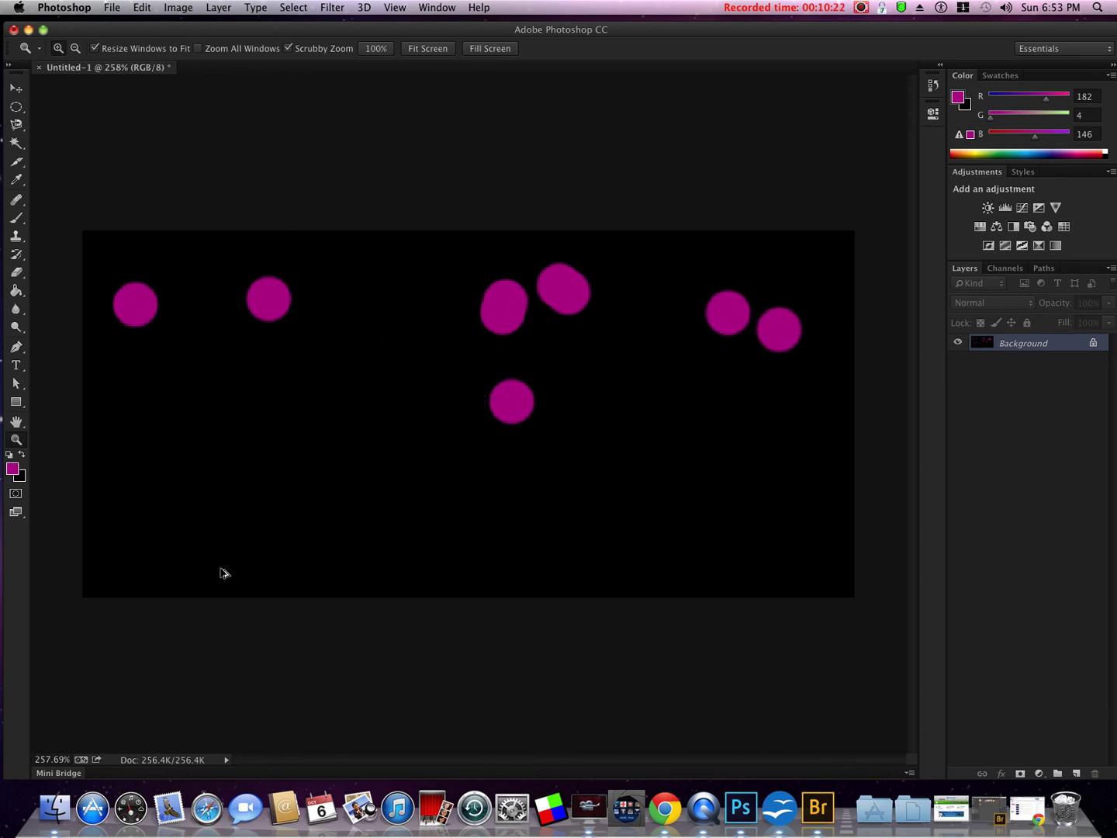
key("super+alt+z")
key("super+alt+z")
key("super+alt+z")
key("super+alt+z")
key("super+alt+z")
key("super+alt+z")
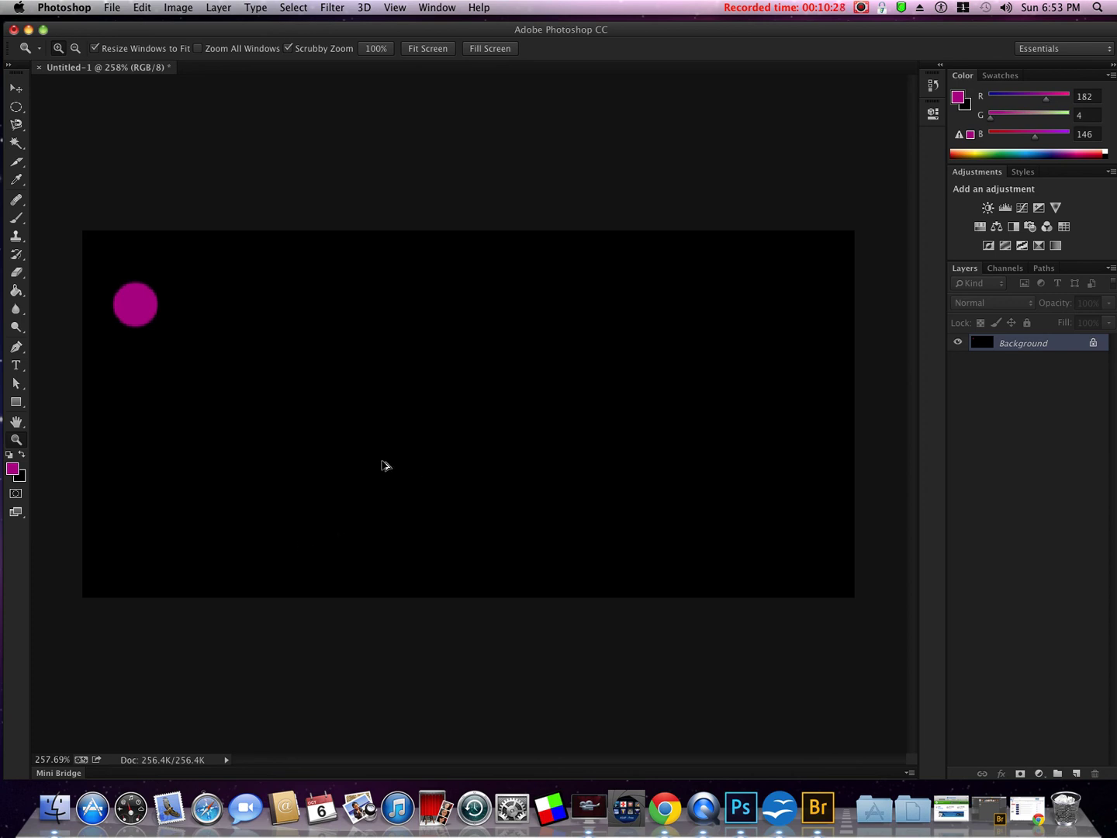
Step: Revert to the Untitled-1 snapshot in History and zoom the canvas to 300%
left_click(932, 90)
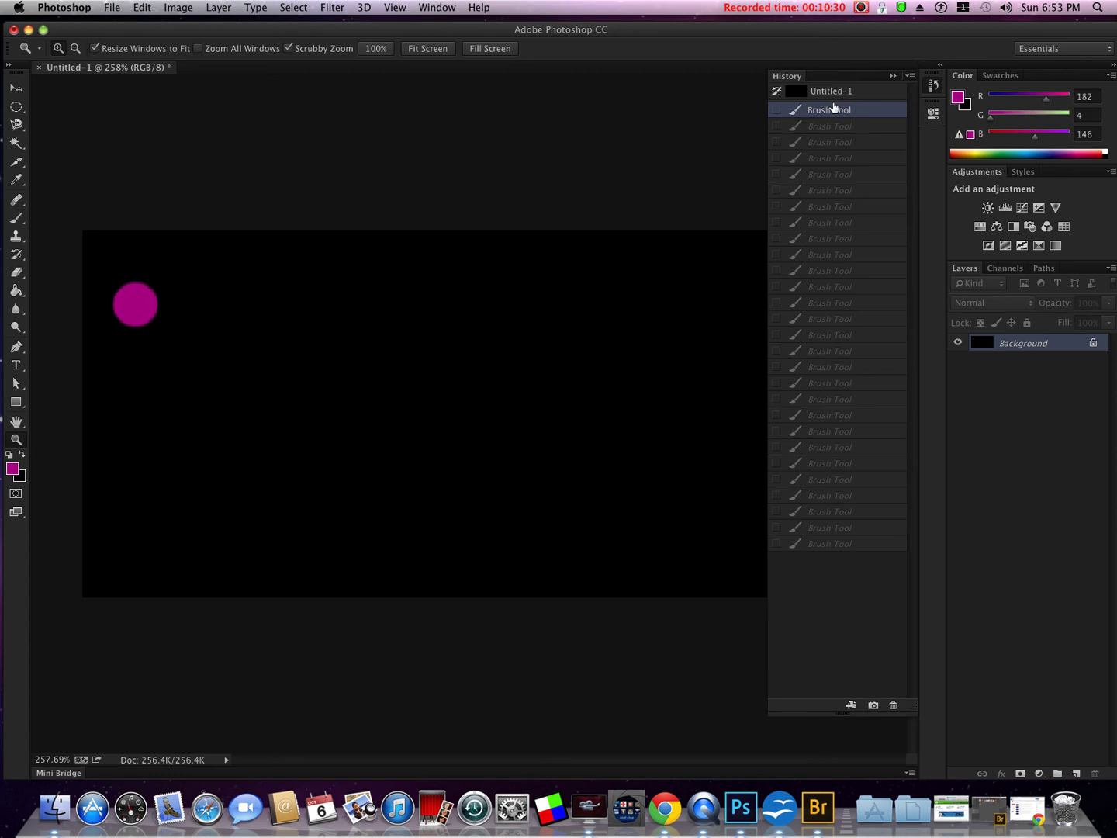
left_click(828, 93)
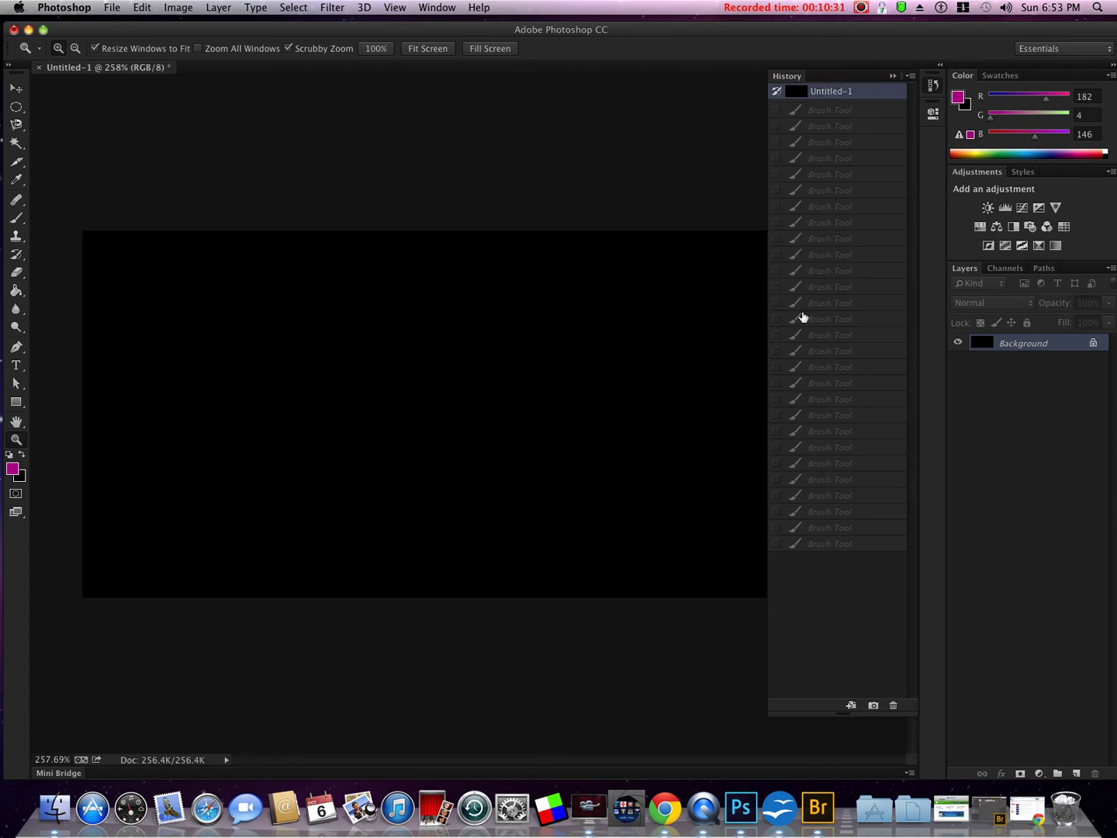
left_click(648, 174)
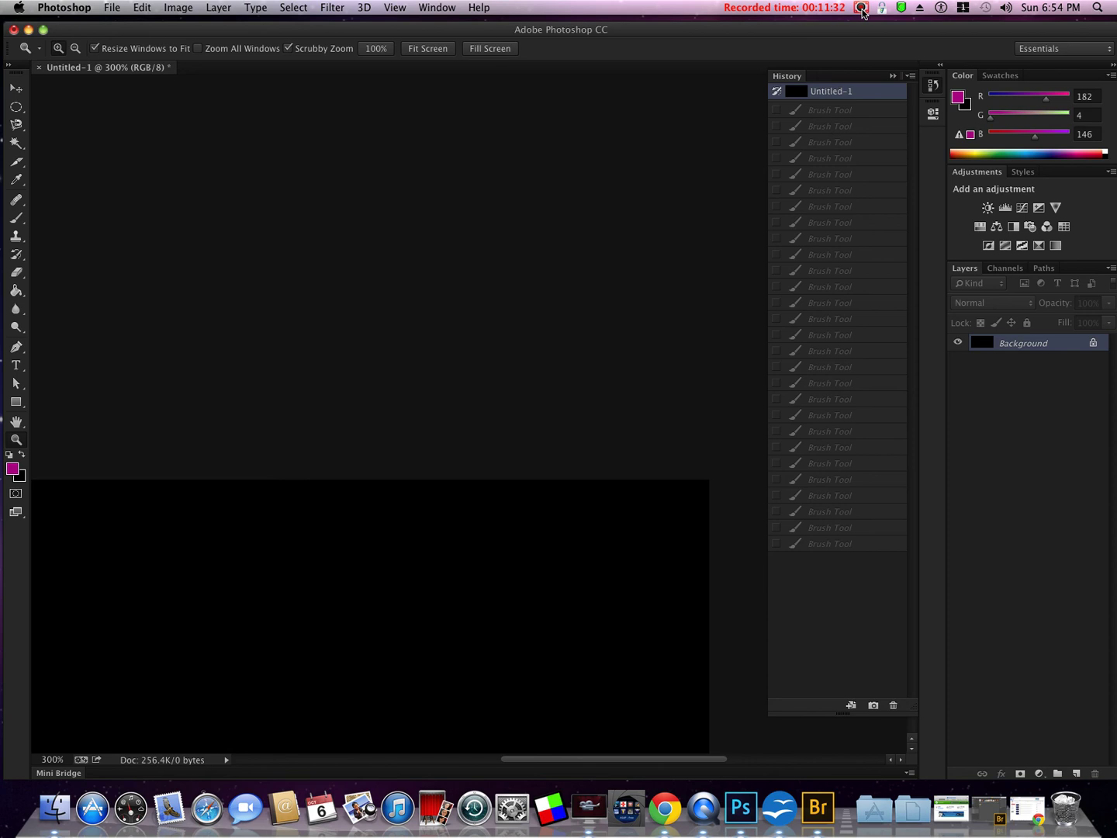
left_click(861, 9)
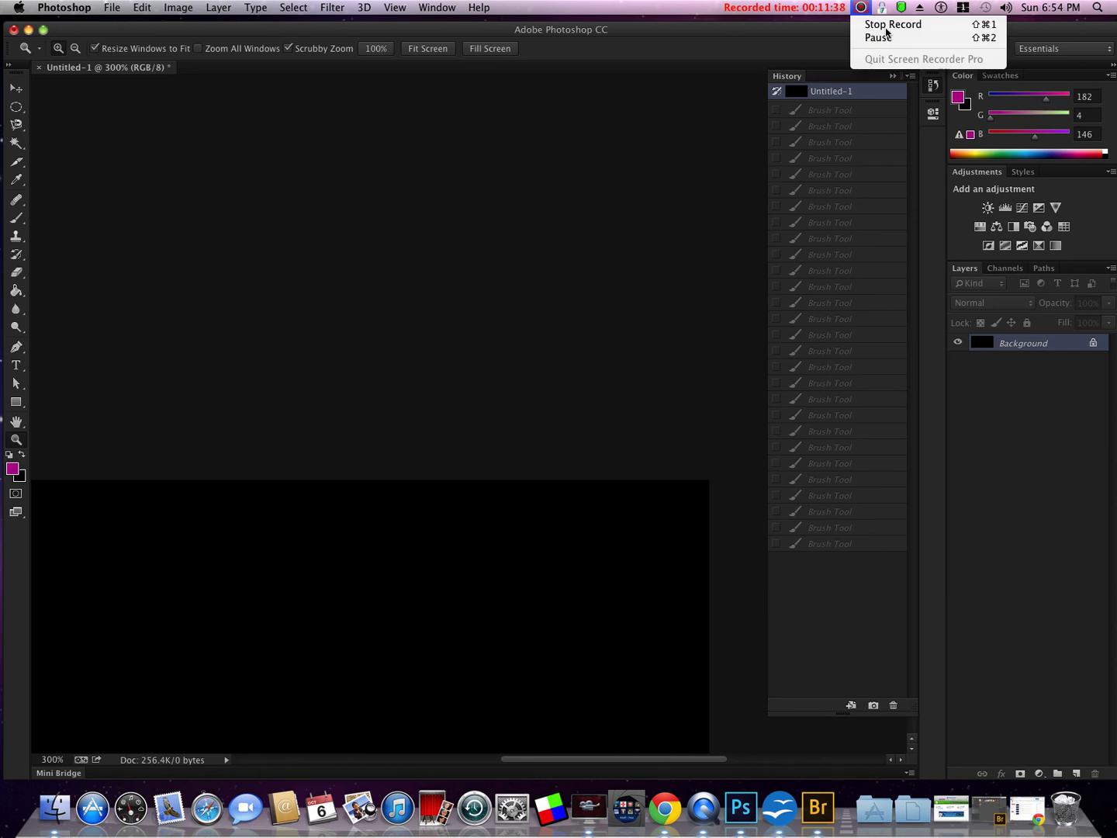